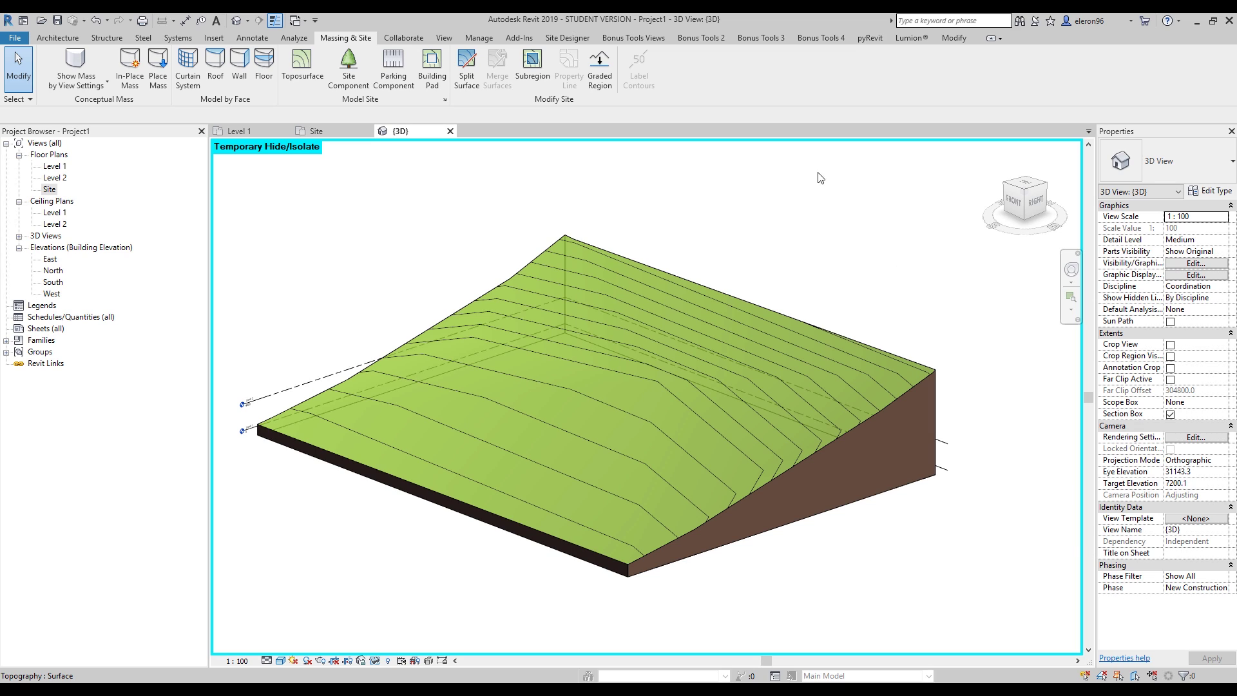
left_click(567, 37)
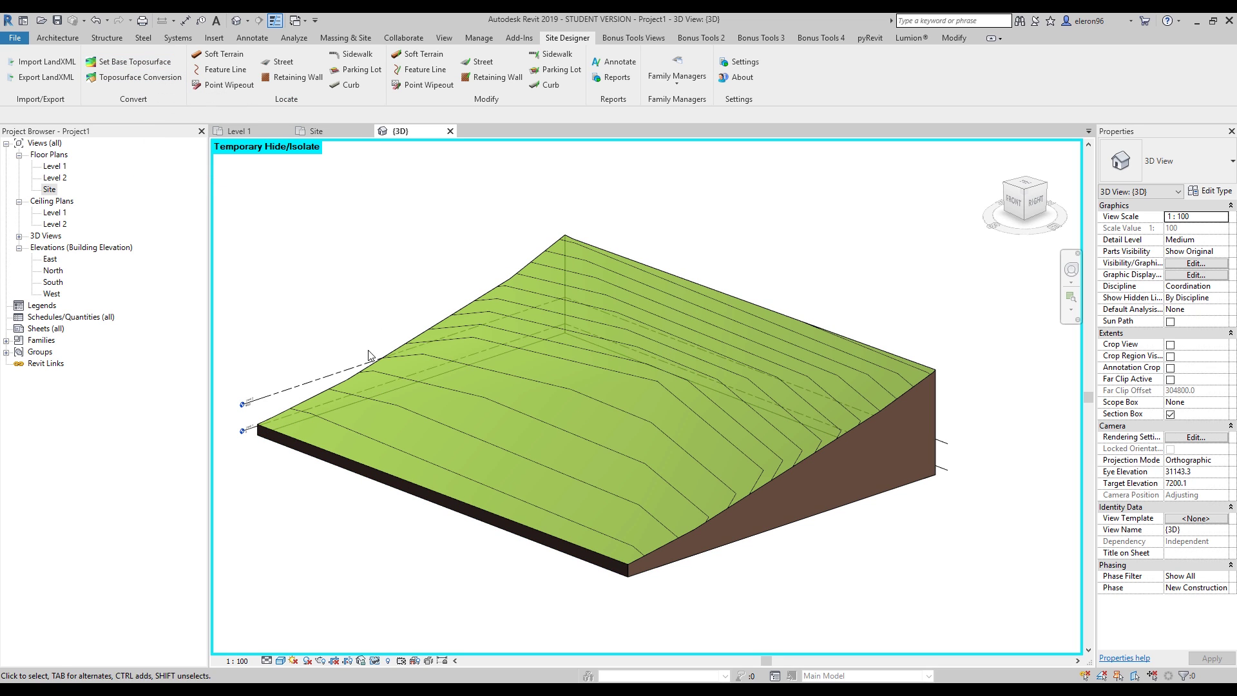
middle_click_drag(410, 369, 437, 400, "shift")
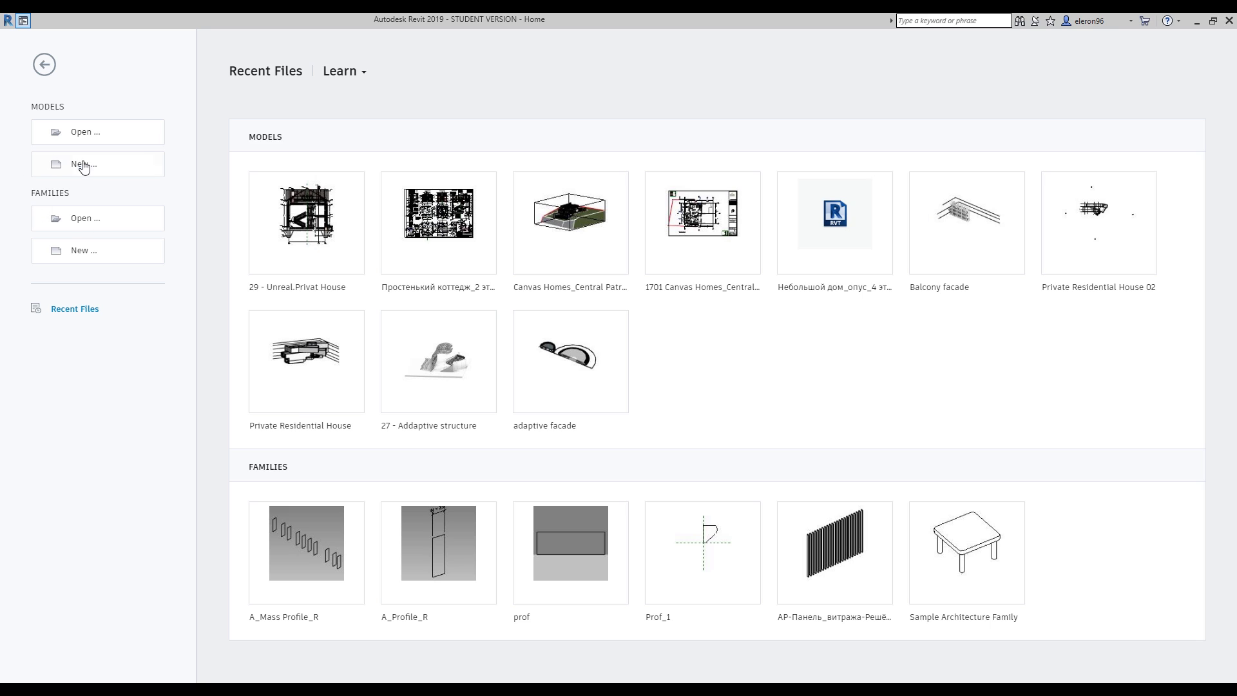
Step: Create a new project, choosing another template in place of Construction Template
left_click(91, 166)
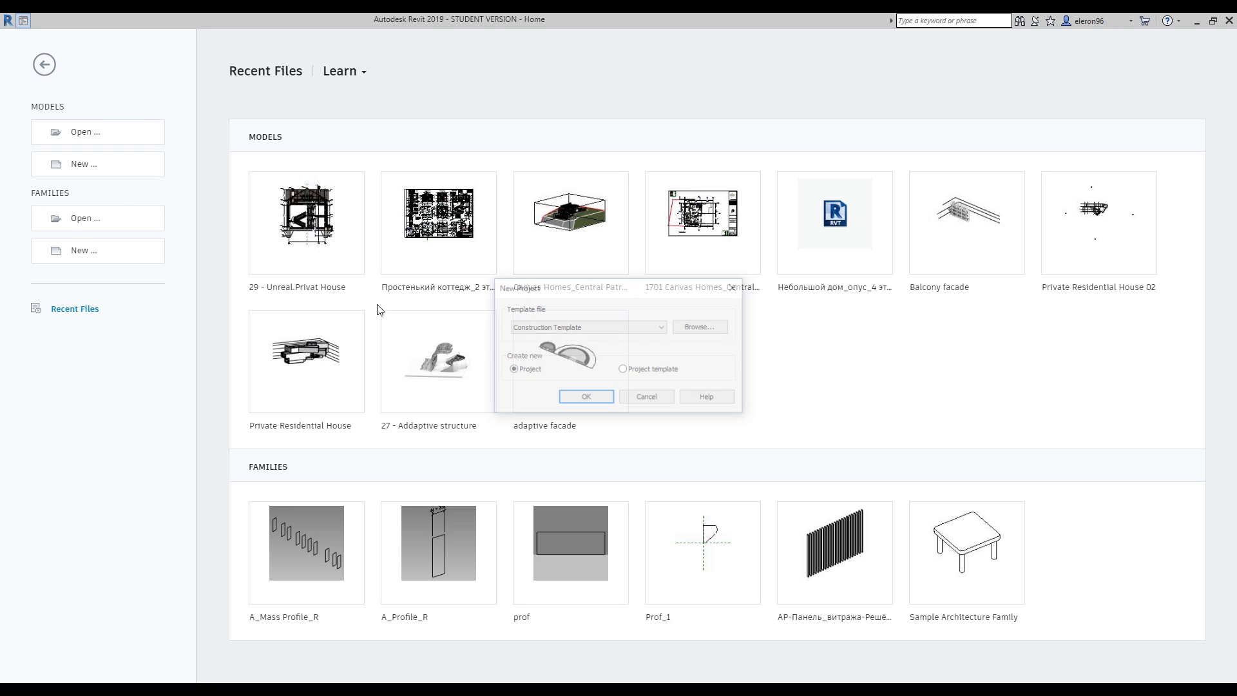
left_click(601, 328)
left_click(546, 356)
left_click(585, 398)
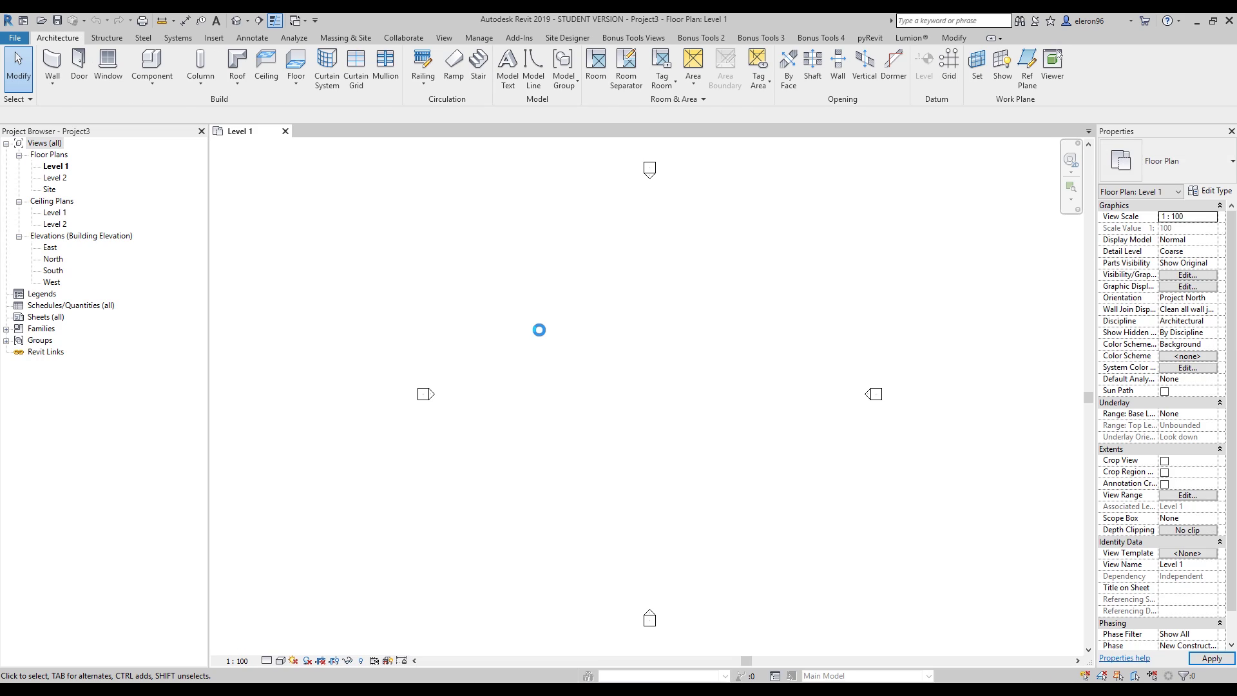
Step: Create a toposurface on Level 1 by placing points at elevation 0 widely spread around the elevation markers, and finish the surface
scroll(540, 329, "down", 6)
middle_click_drag(540, 325, 524, 440)
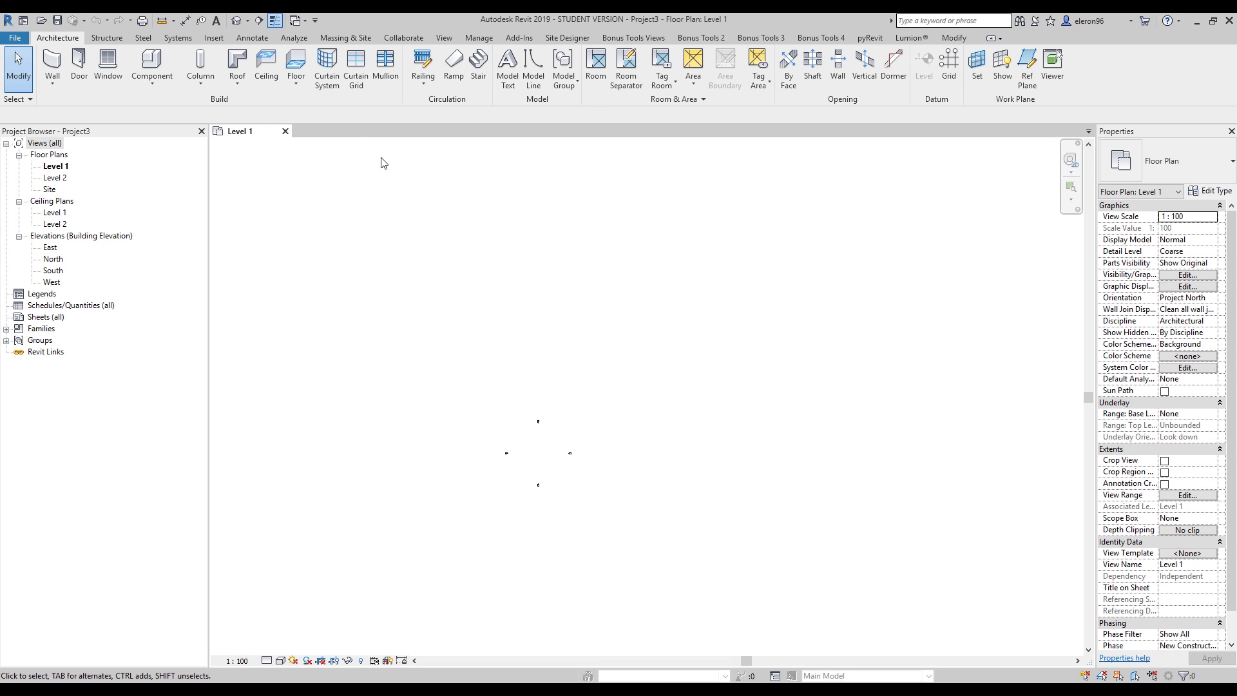
left_click(342, 38)
left_click(302, 64)
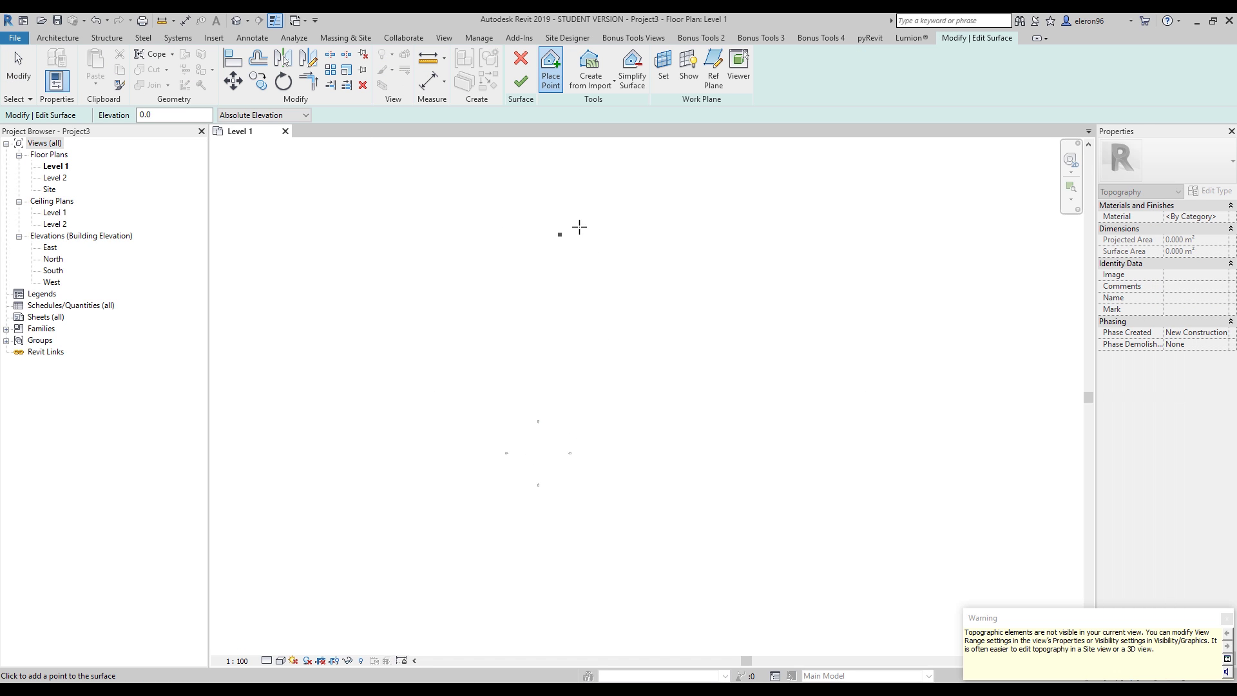
left_click(439, 326)
left_click(817, 475)
left_click(660, 596)
left_click(281, 613)
scroll(406, 375, "down", 3)
middle_click_drag(383, 162, 392, 264)
left_click(392, 264)
left_click(563, 213)
left_click(744, 210)
left_click(549, 151)
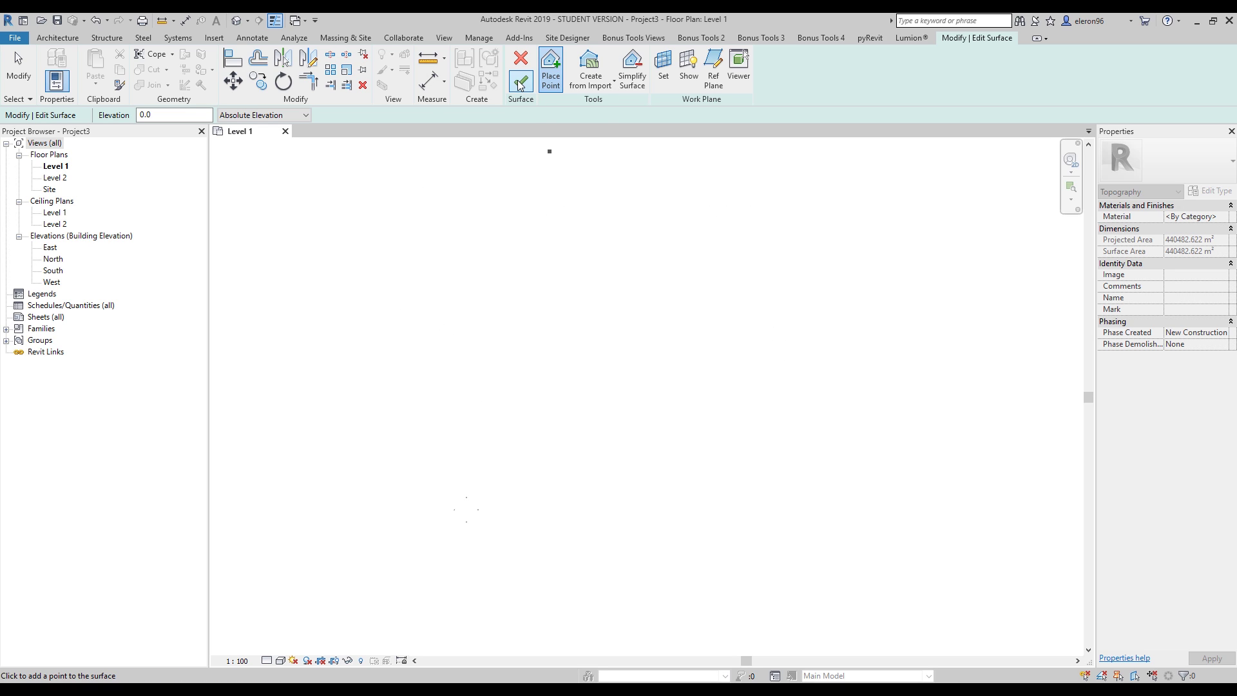
left_click(520, 83)
Step: Edit the toposurface in the Site floor plan and move its two lower corner points outward to widen the terrain
double_click(57, 189)
left_click(574, 433)
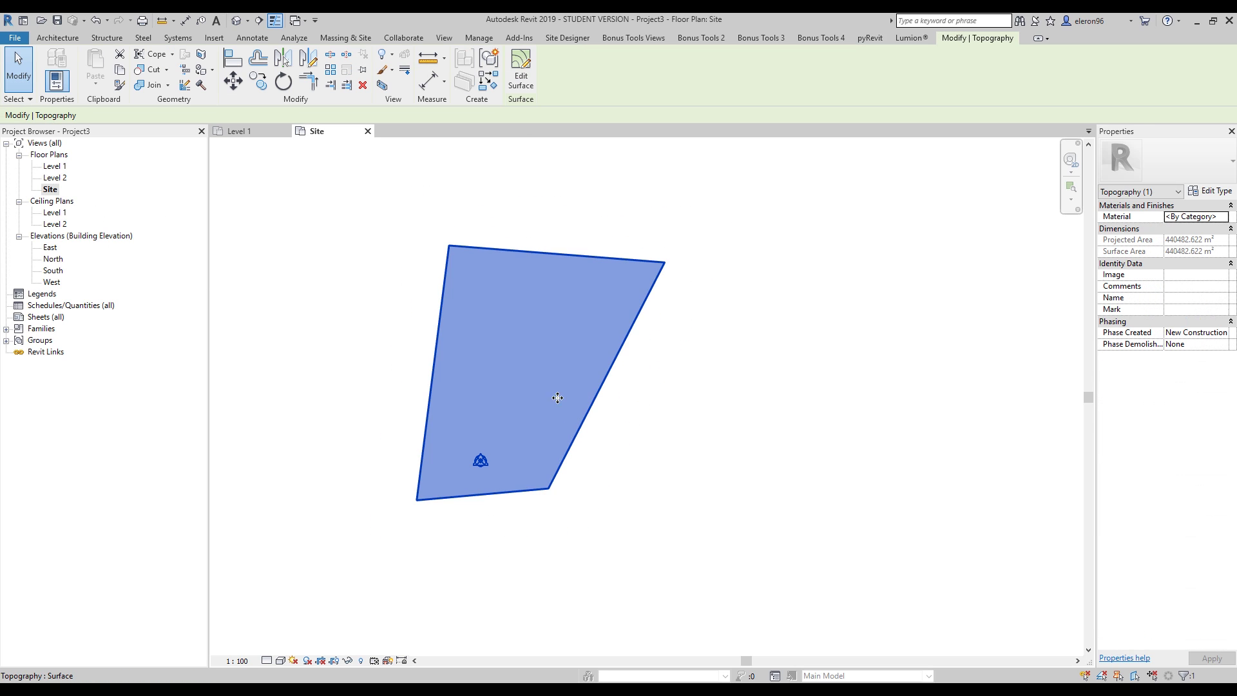
left_click(535, 76)
left_click_drag(527, 470, 598, 552)
left_click_drag(549, 488, 682, 549)
left_click_drag(387, 487, 443, 541)
left_click_drag(417, 500, 394, 562)
Step: Reposition the toposurface's two interior points across its upper half and set their elevation to 15000
left_click_drag(421, 419, 486, 354)
left_click_drag(555, 406, 612, 363)
left_click_drag(464, 322, 644, 410)
left_click(1191, 222)
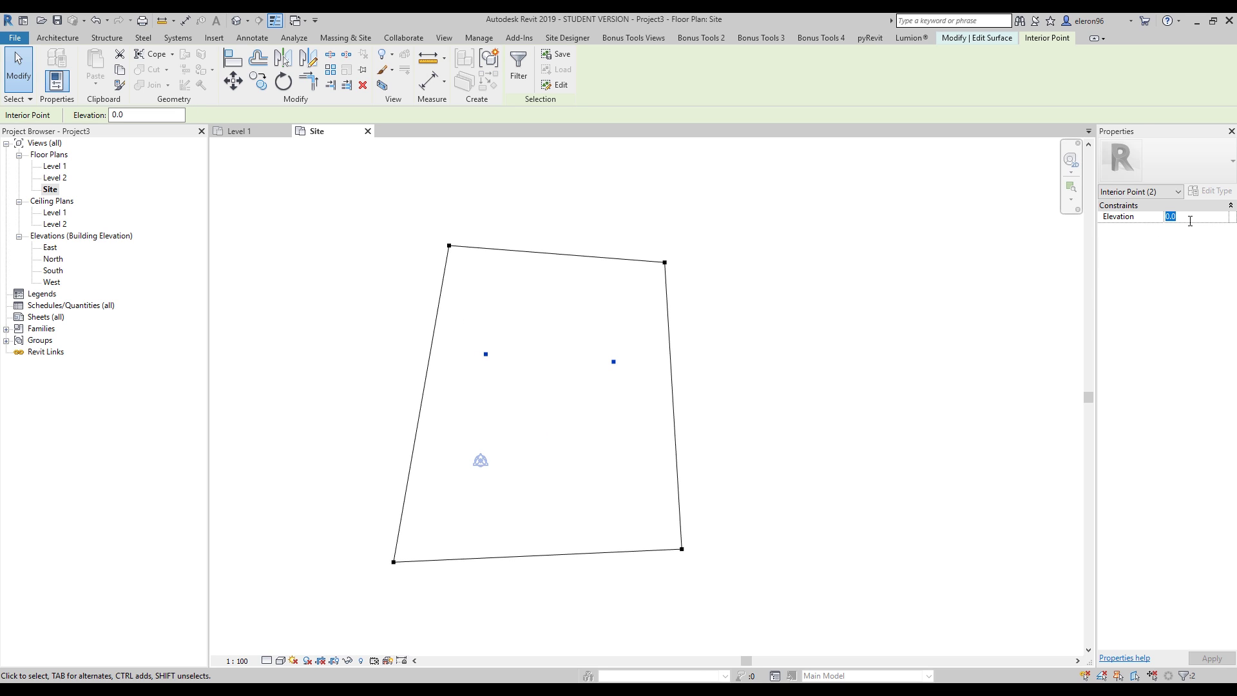
type("15000")
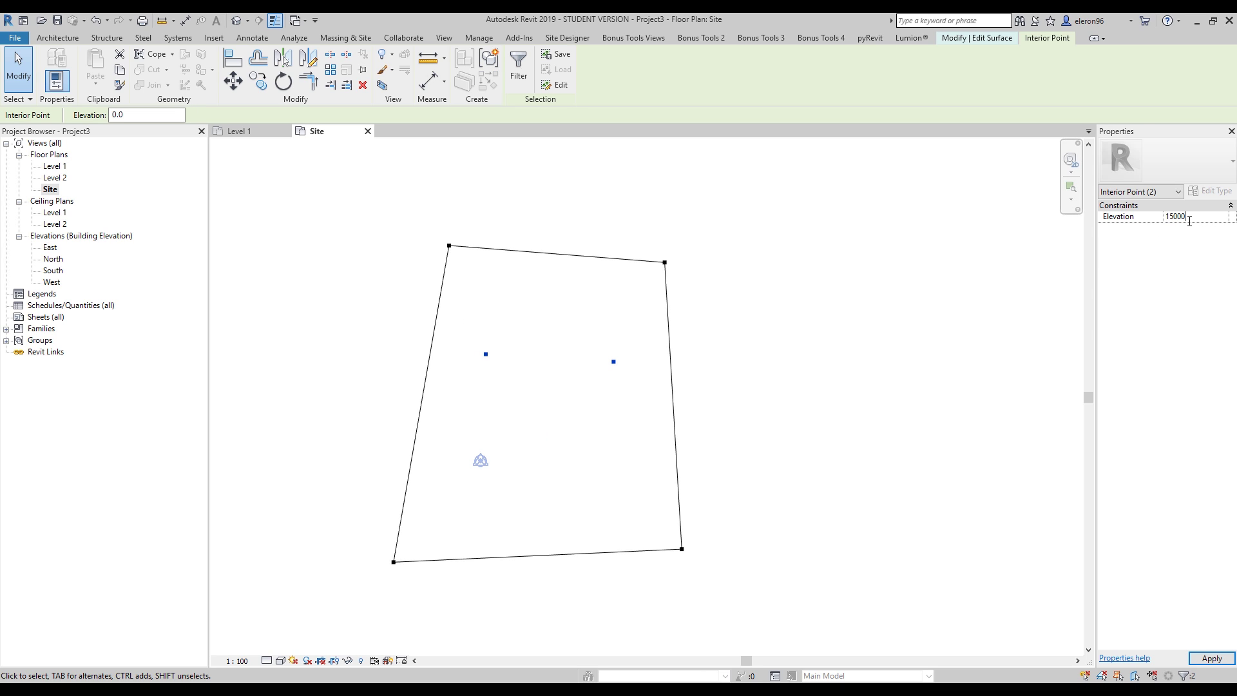
key("Return")
Step: Set the elevation of the two upper boundary points to 25000 and finish editing the surface
left_click_drag(397, 204, 797, 337)
left_click_drag(397, 201, 831, 334)
left_click(1189, 218)
type("250")
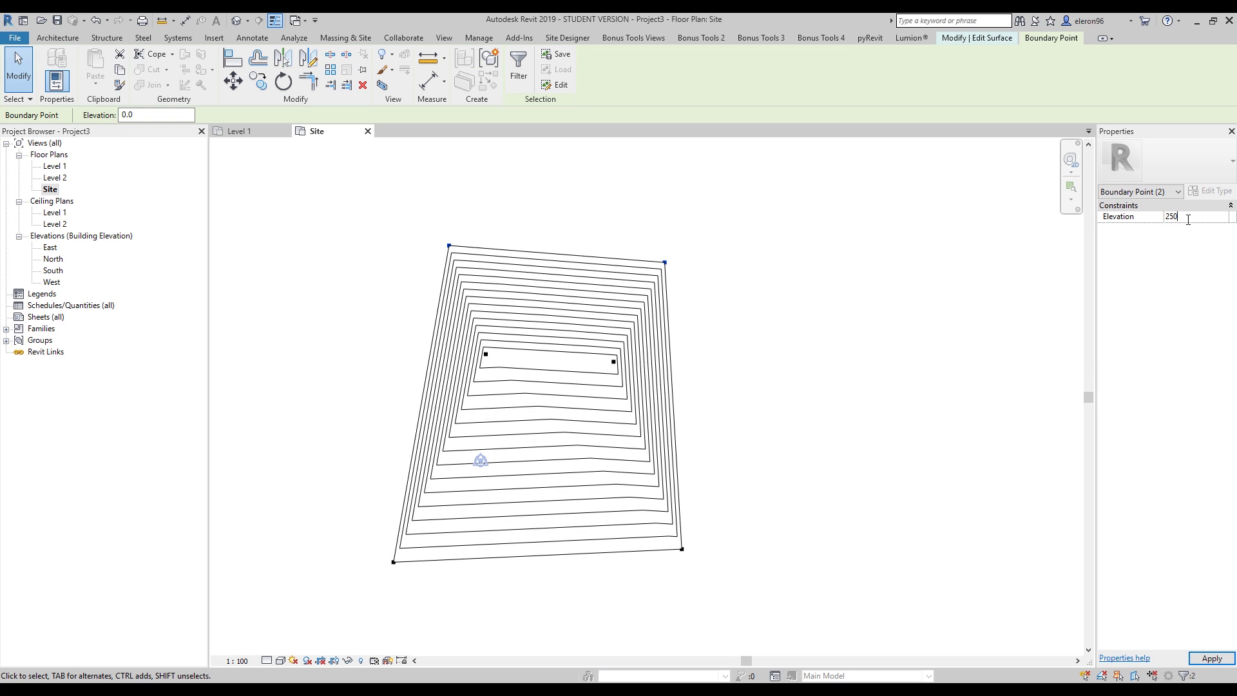
type("00")
key("Return")
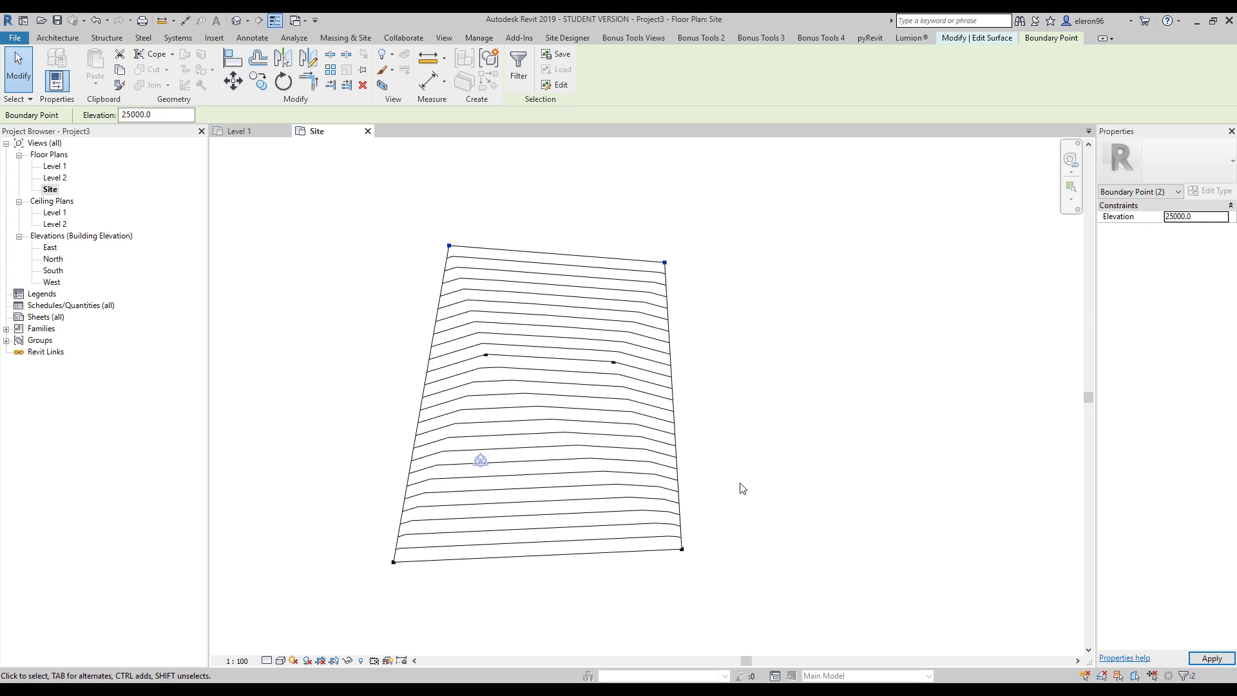
left_click(784, 477)
middle_click_drag(737, 472, 761, 416)
left_click(520, 71)
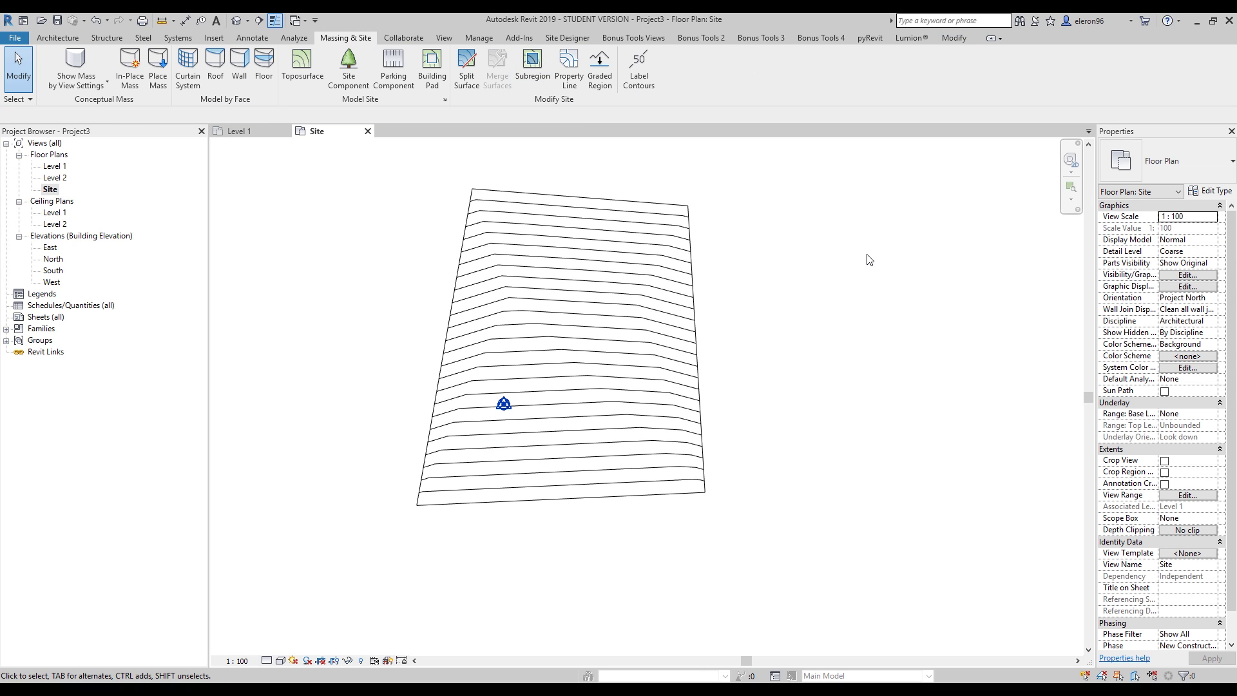
Step: Assign the Default Mass Exterior Wall material to the toposurface
left_click(677, 343)
left_click(1227, 218)
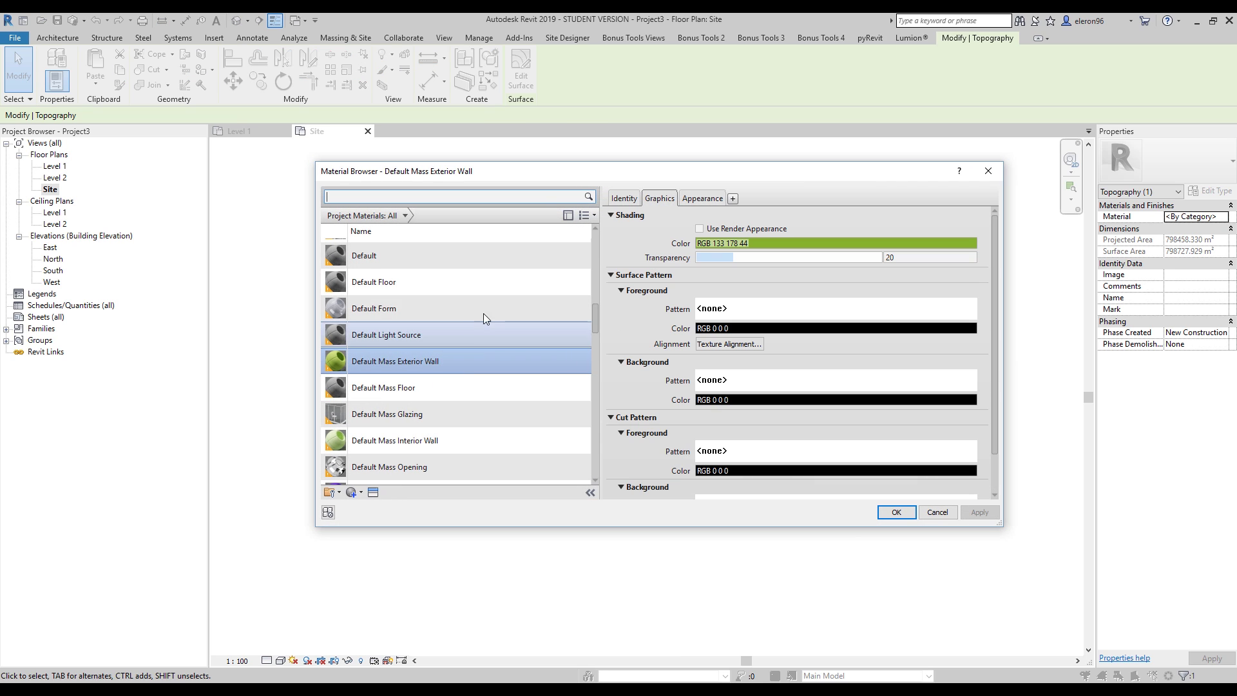
left_click(895, 513)
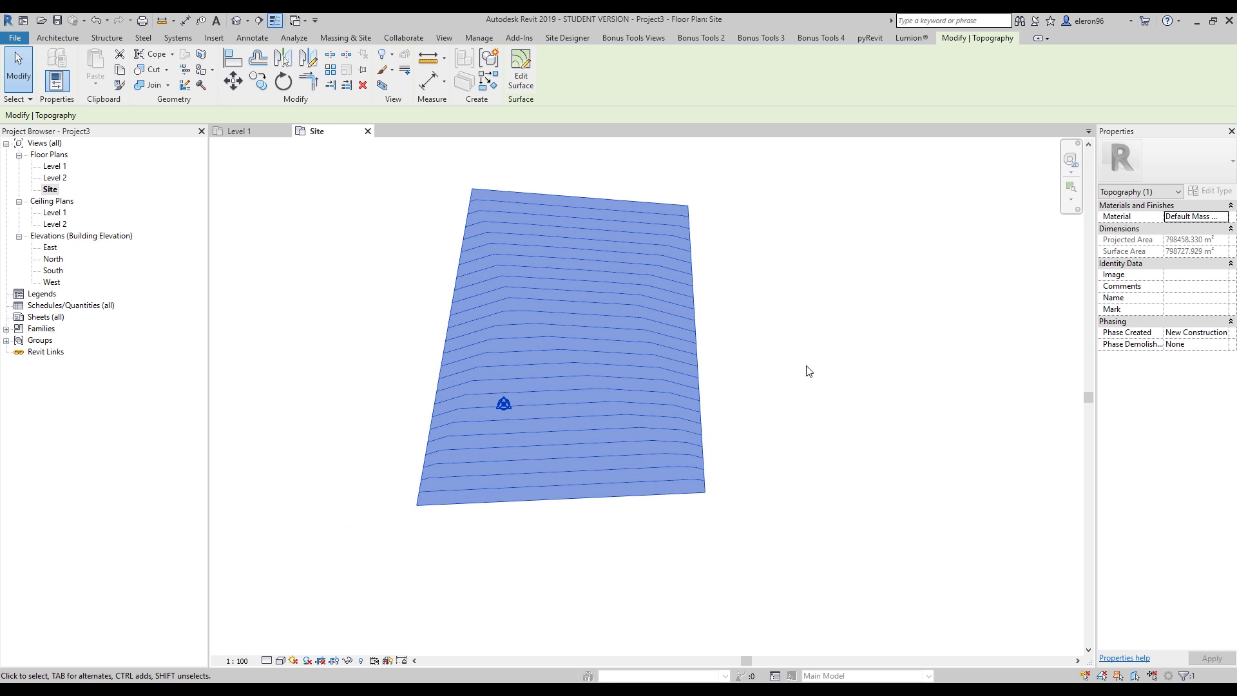
left_click(807, 368)
Step: Open the default 3D view and set its visual style to Realistic
left_click(237, 20)
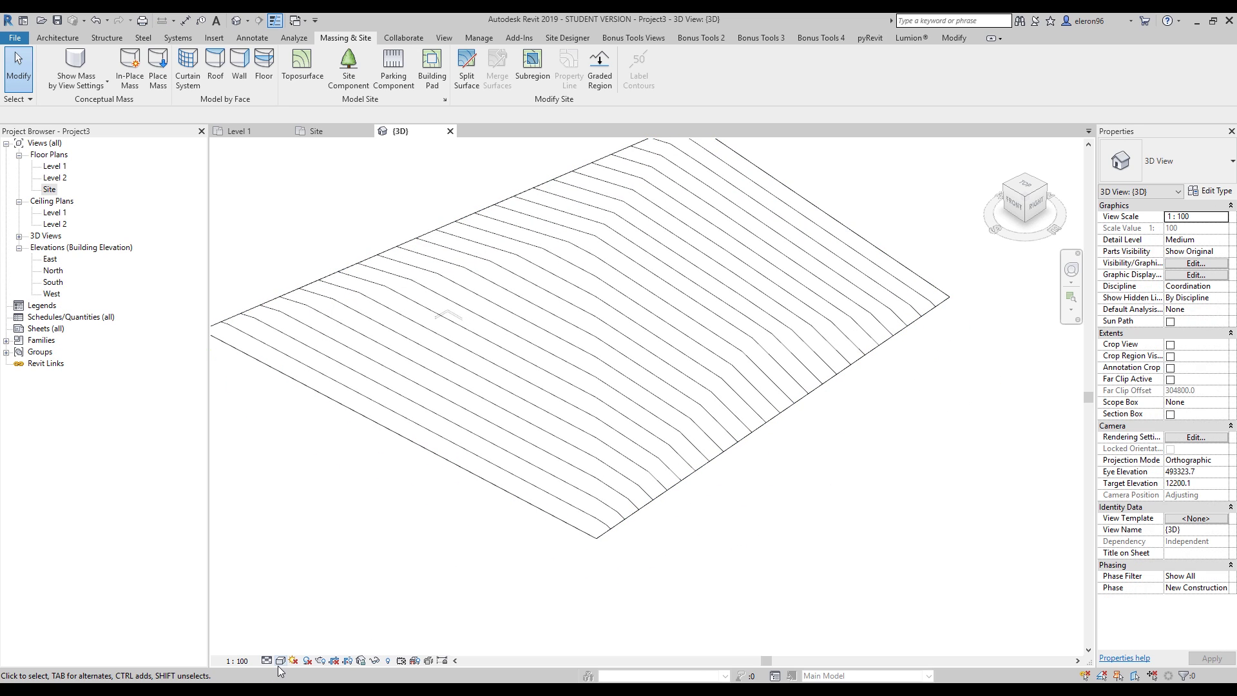
left_click(281, 660)
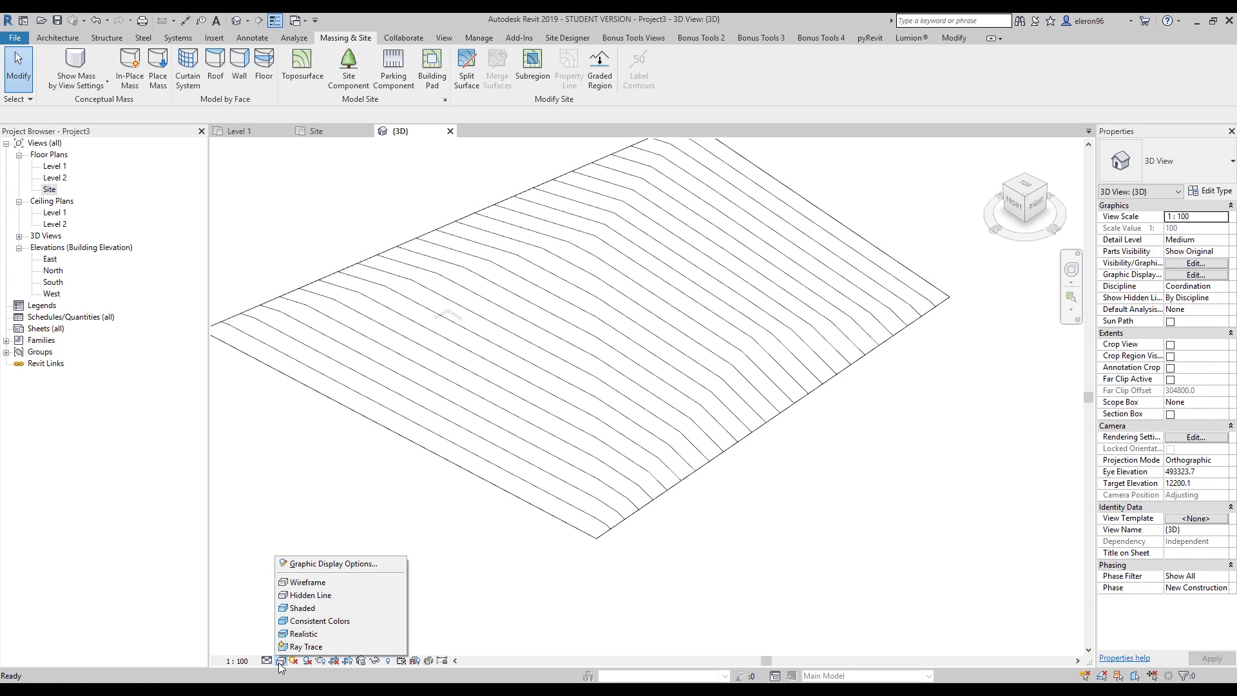
left_click(314, 634)
Step: Edit the toposurface in 3D and raise the two rear boundary points to elevation 55000
mouse_move(567, 434)
middle_mouse_down("shift")
mouse_move(589, 289)
mouse_move(625, 434)
mouse_move(619, 477)
mouse_move(602, 480)
middle_mouse_up("shift")
left_click(631, 391)
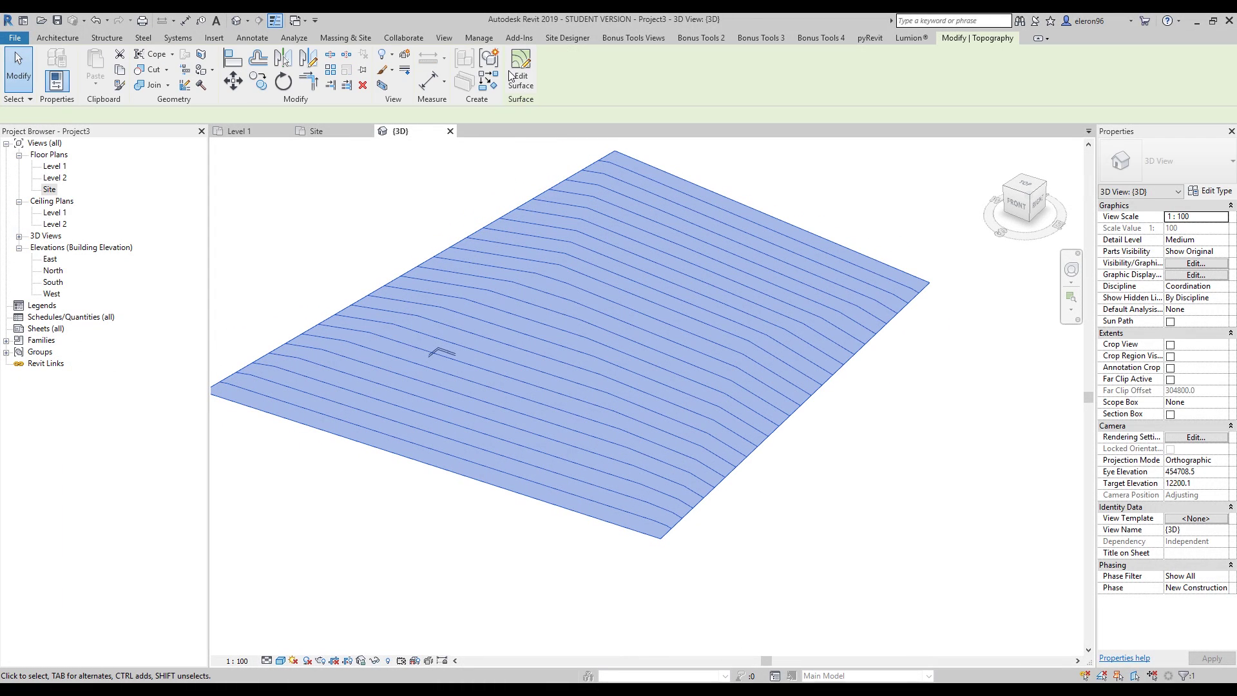
left_click(521, 67)
left_click_drag(632, 296, 771, 377)
left_click(602, 144)
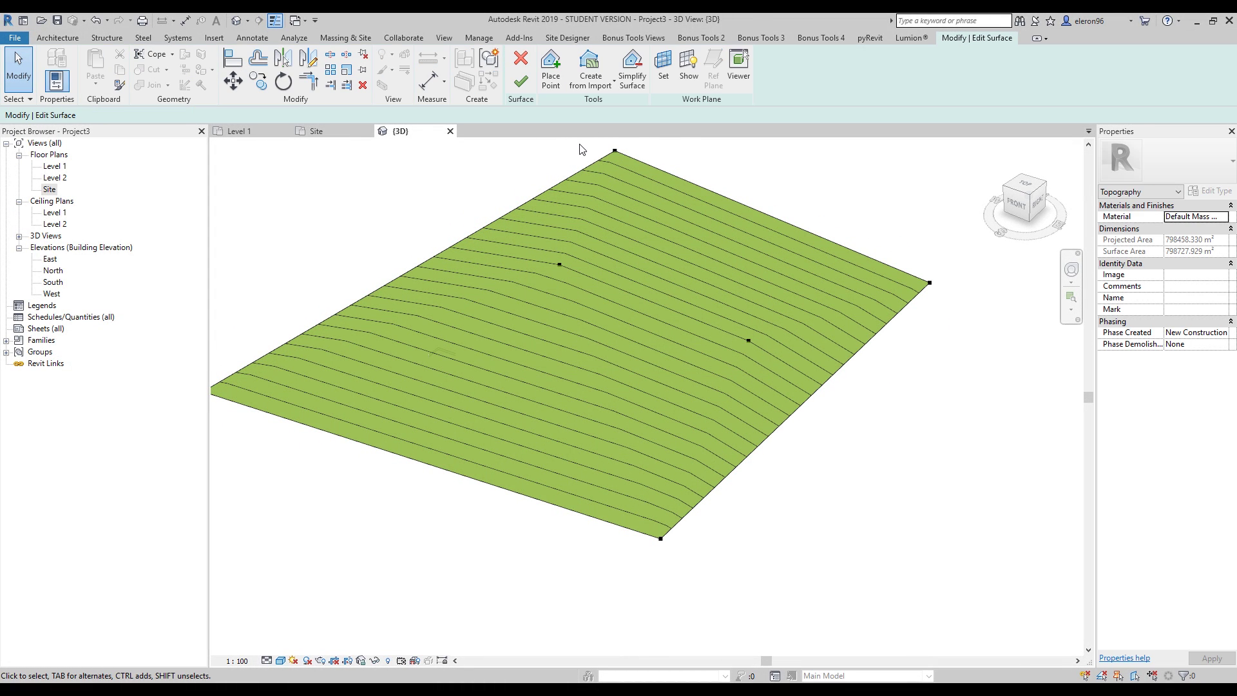
left_click_drag(582, 149, 692, 195)
left_click_drag(865, 249, 986, 336, "ctrl")
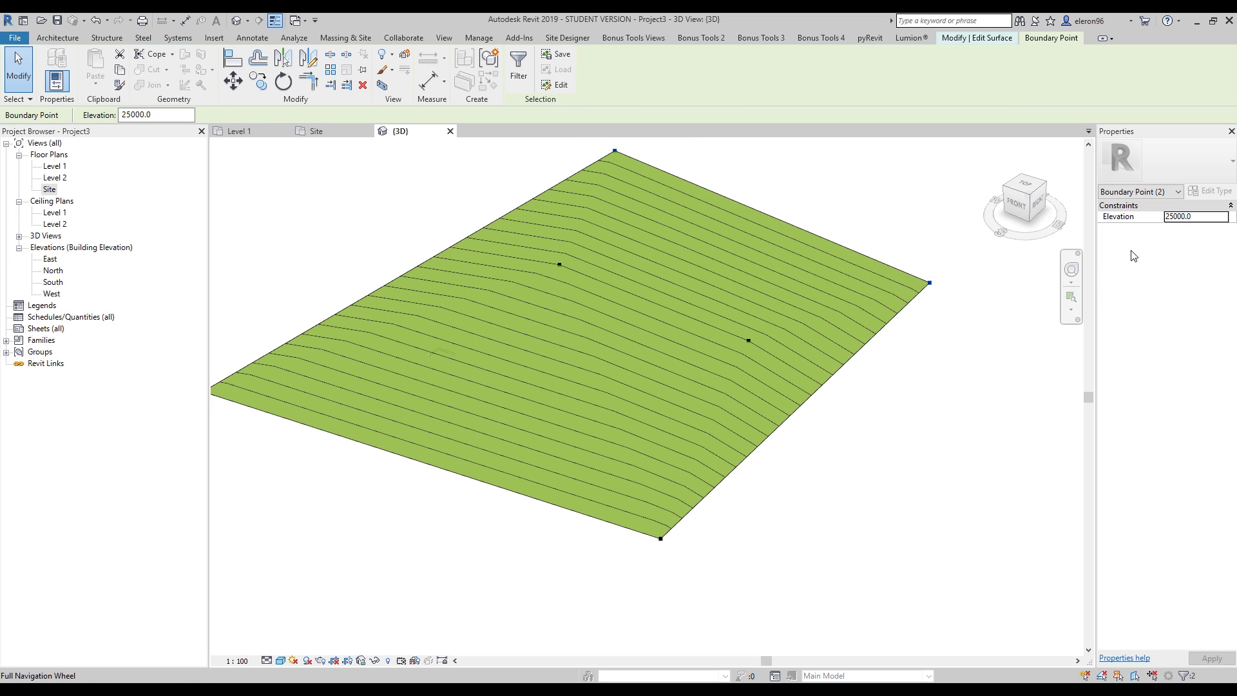
double_click(1198, 217)
type("55")
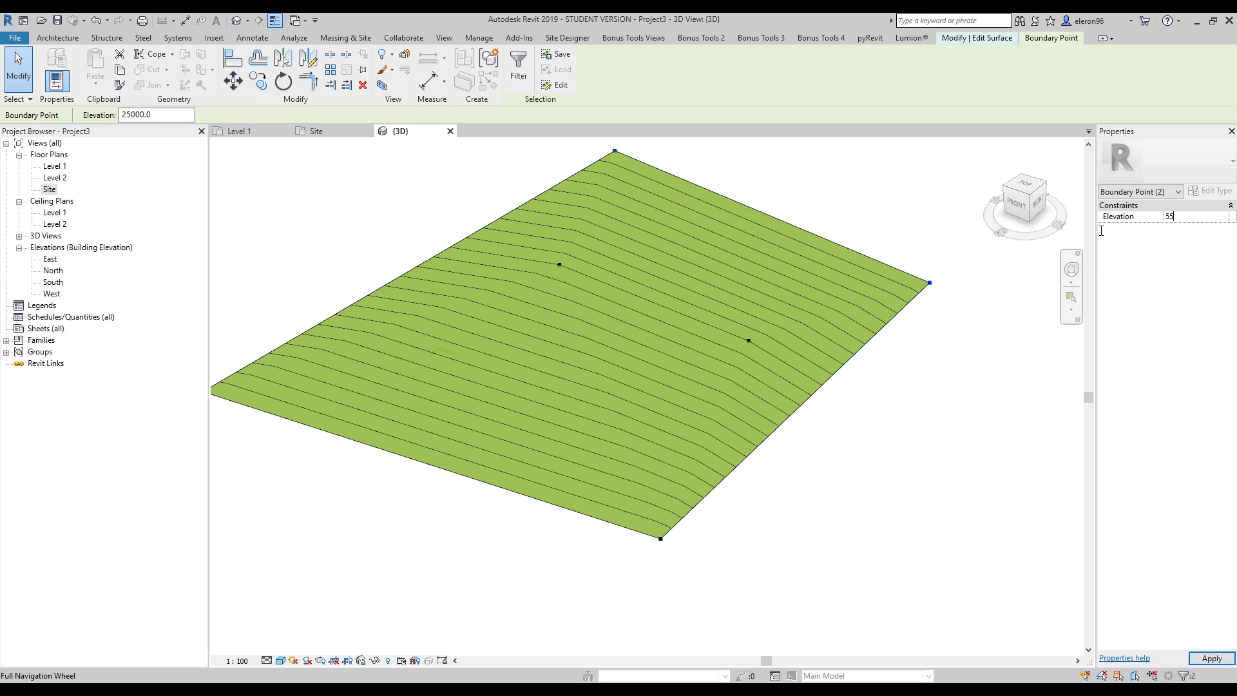
key("Return")
left_click(781, 486)
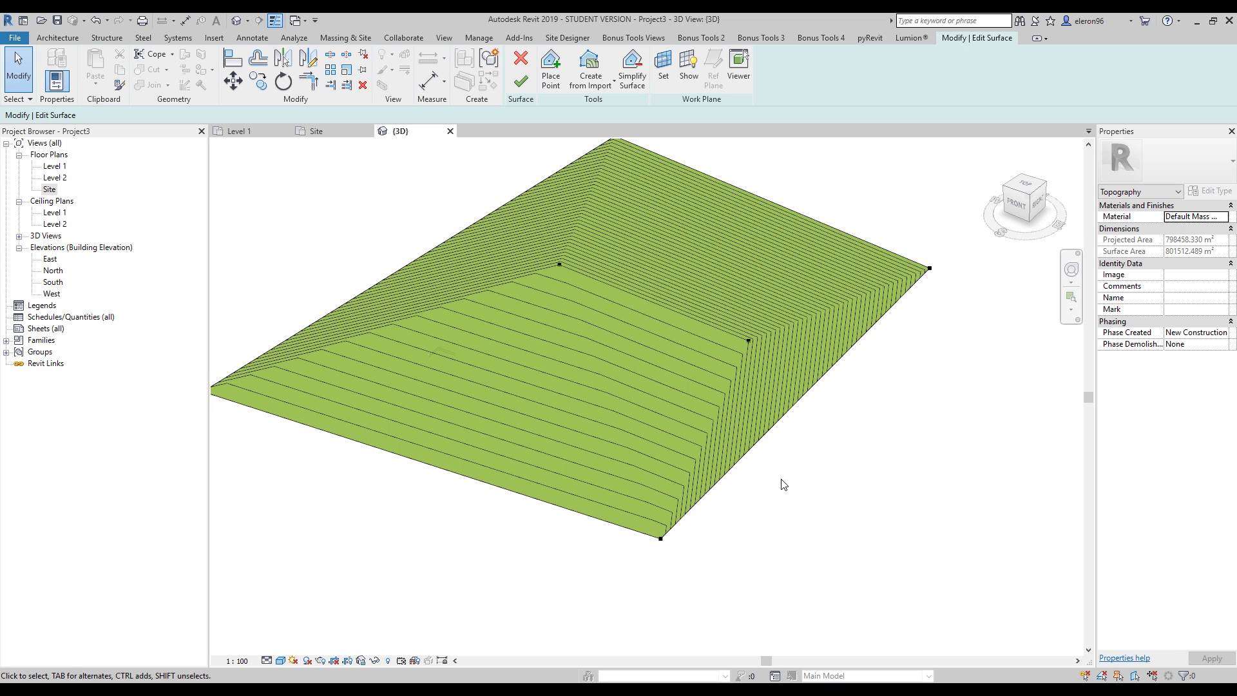
Step: Lower the two boundary points on the terrain's low front edge to elevation -10000 and finish editing the surface
middle_click_drag(782, 486, 655, 400, "shift")
left_click_drag(588, 234, 793, 456)
left_click_drag(713, 391, 537, 430)
left_click_drag(699, 149, 1018, 451)
left_click_drag(922, 386, 678, 438)
left_click(441, 536)
middle_click_drag(462, 552, 315, 317, "shift")
left_click_drag(323, 339, 551, 528)
left_click(1198, 215)
type("-1000")
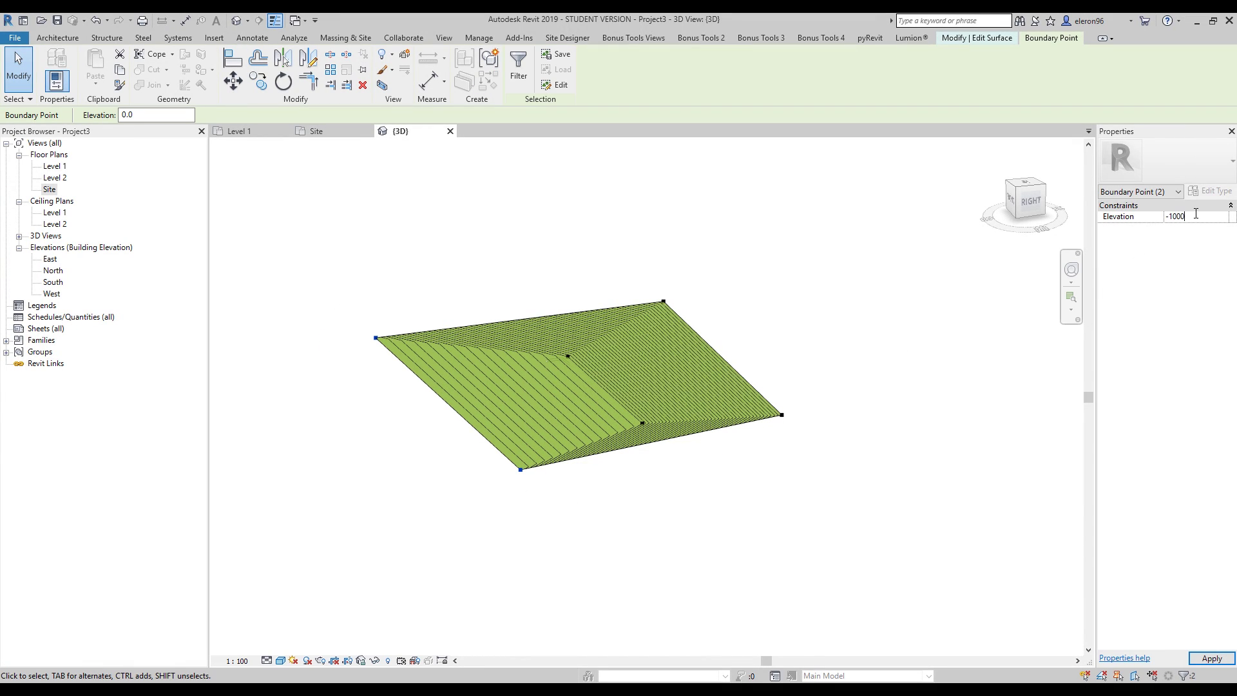
type("0")
key("Return")
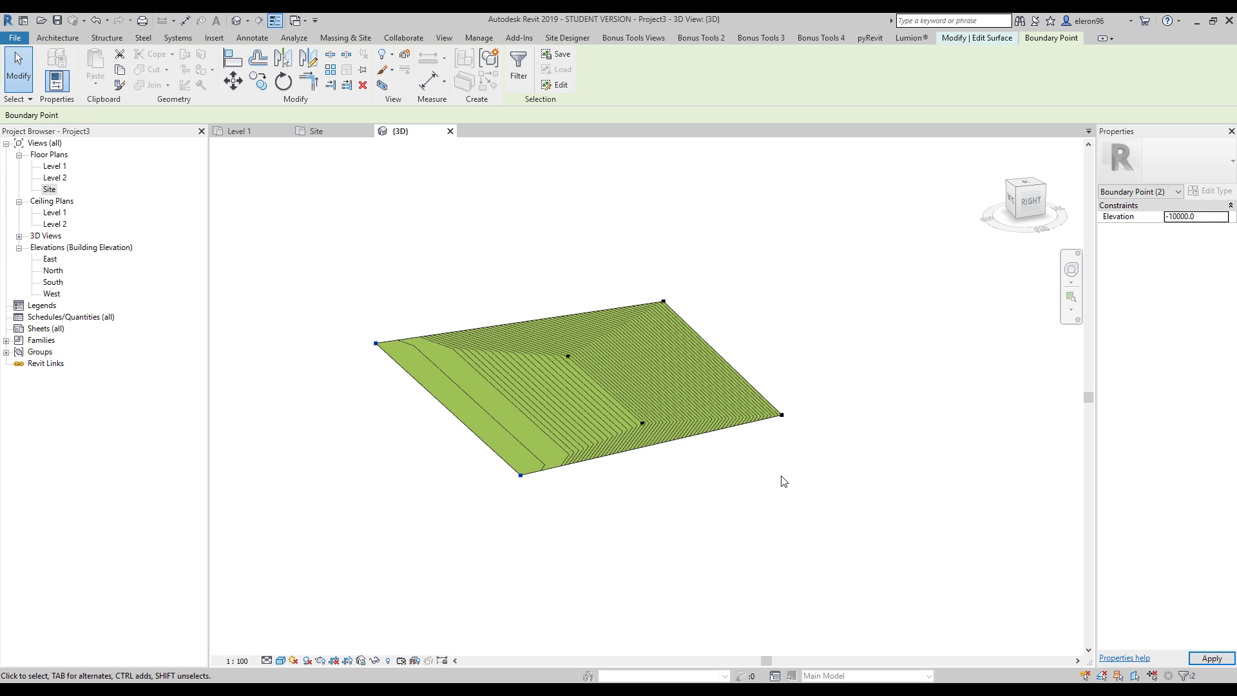
left_click(779, 478)
mouse_move(779, 478)
middle_mouse_down("shift")
mouse_move(650, 350)
mouse_move(657, 433)
mouse_move(790, 477)
middle_mouse_up("shift")
left_click(521, 80)
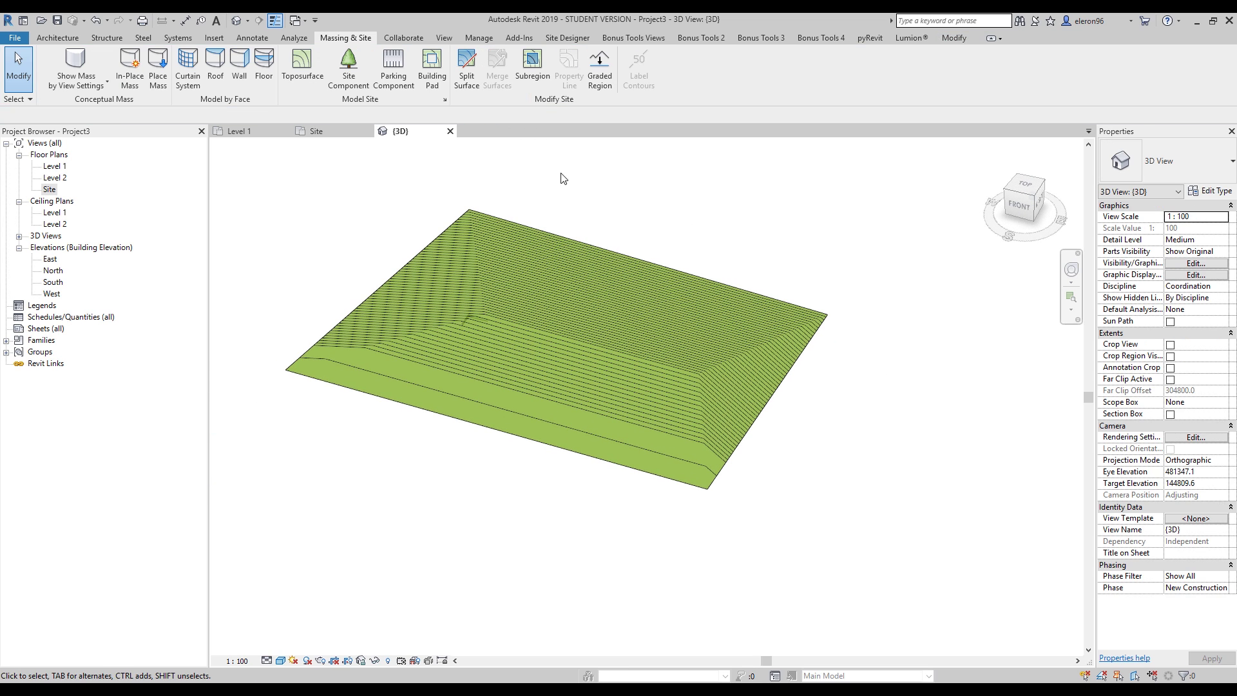
Step: Start Set Base Toposurface in Site Designer and pick the terrain in the 3D view as the source surface
left_click(555, 38)
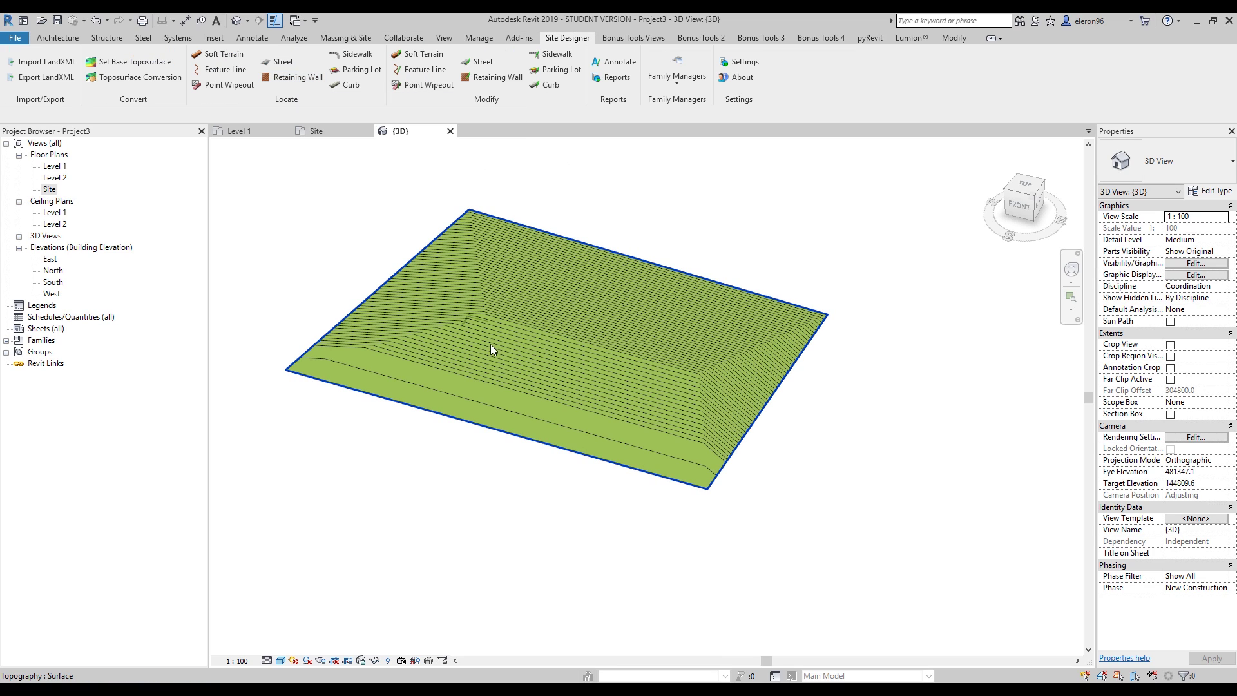
middle_click_drag(364, 215, 385, 229)
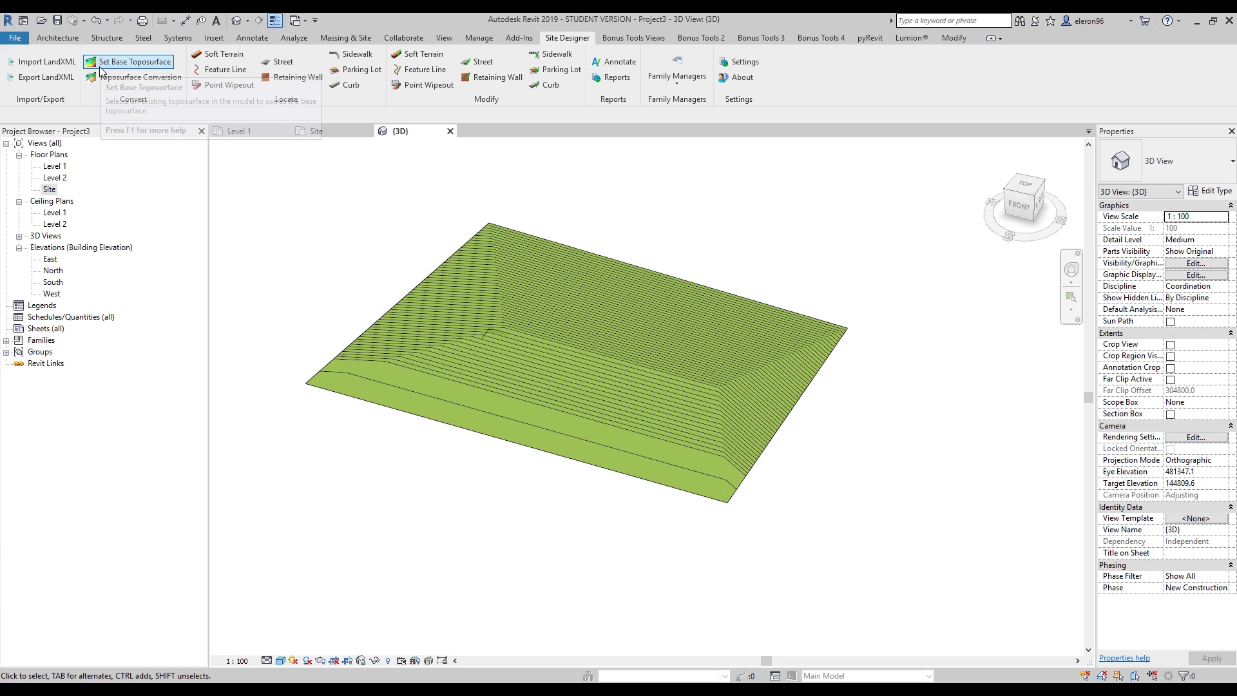
left_click(142, 69)
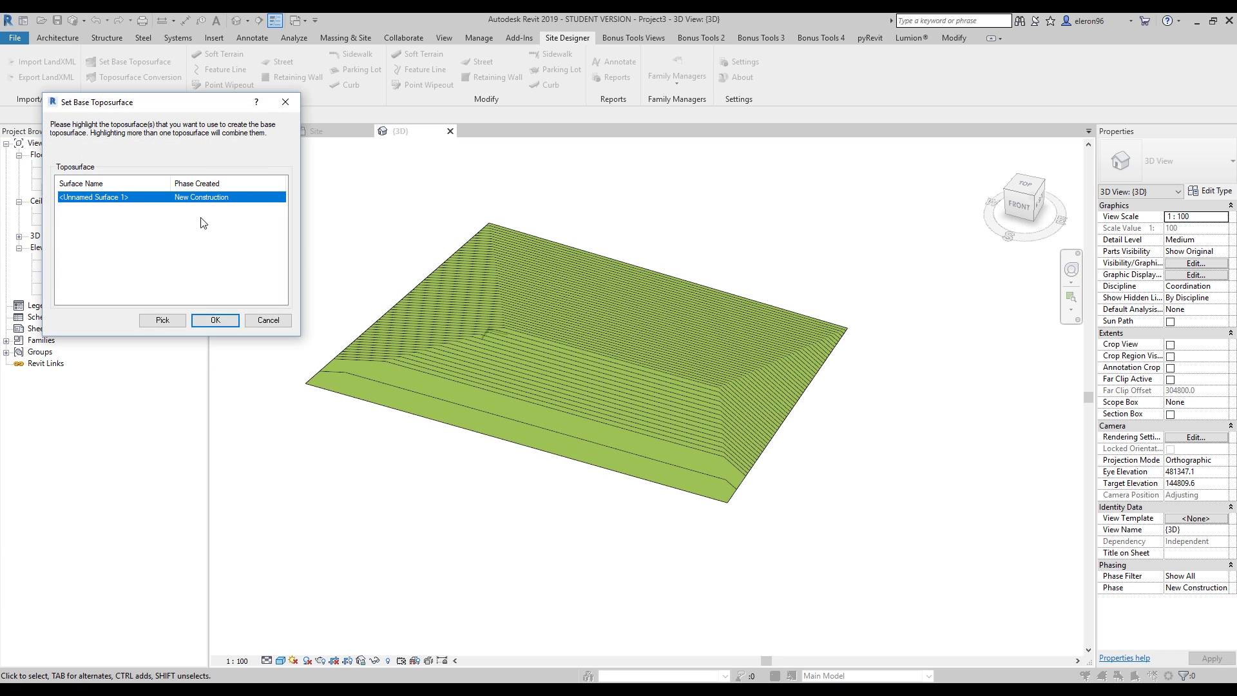
left_click(162, 320)
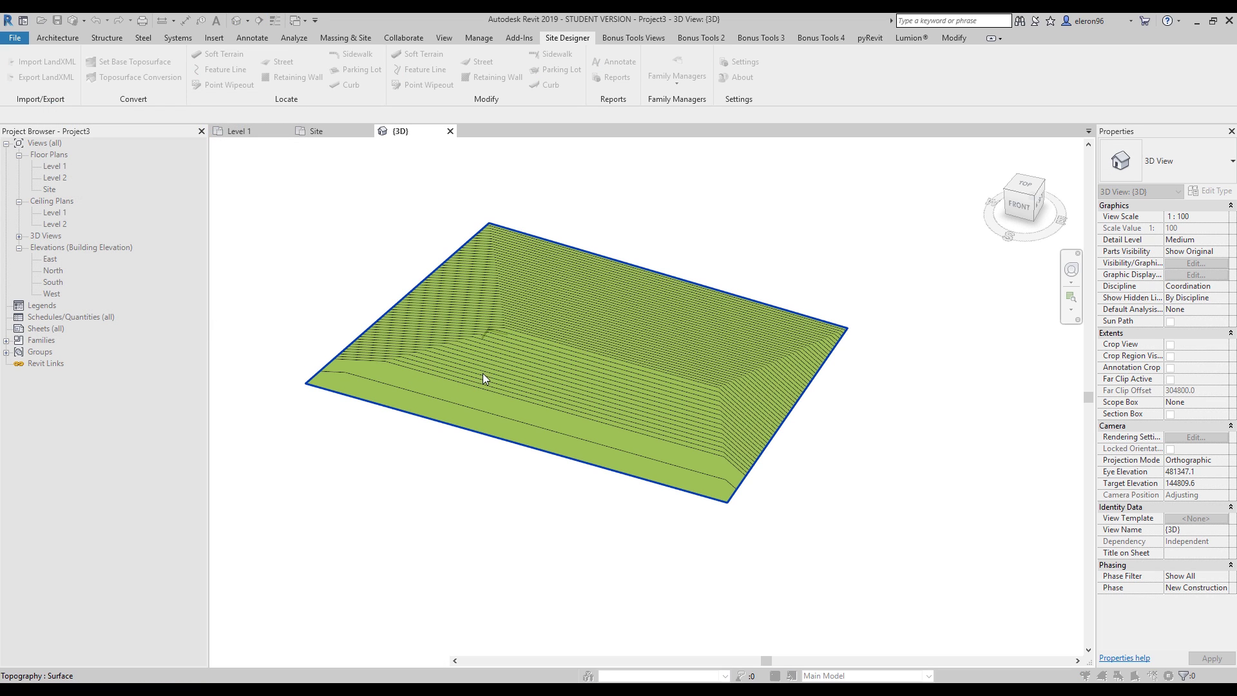
left_click(516, 346)
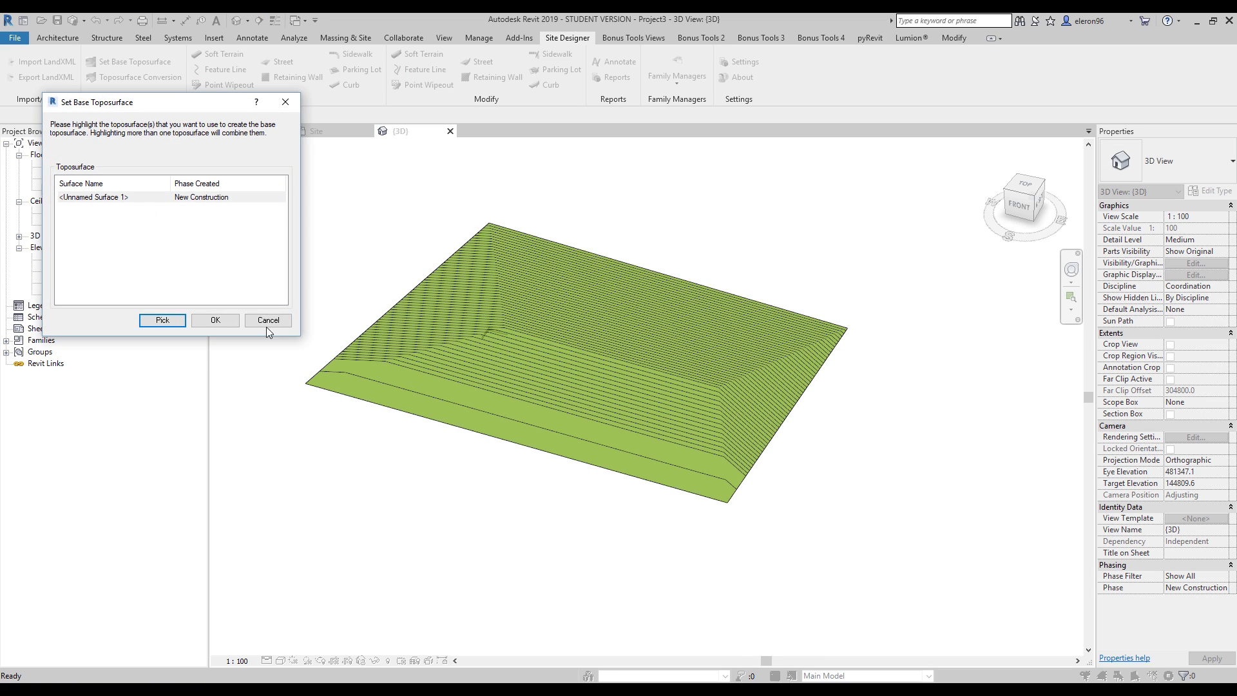
left_click(221, 320)
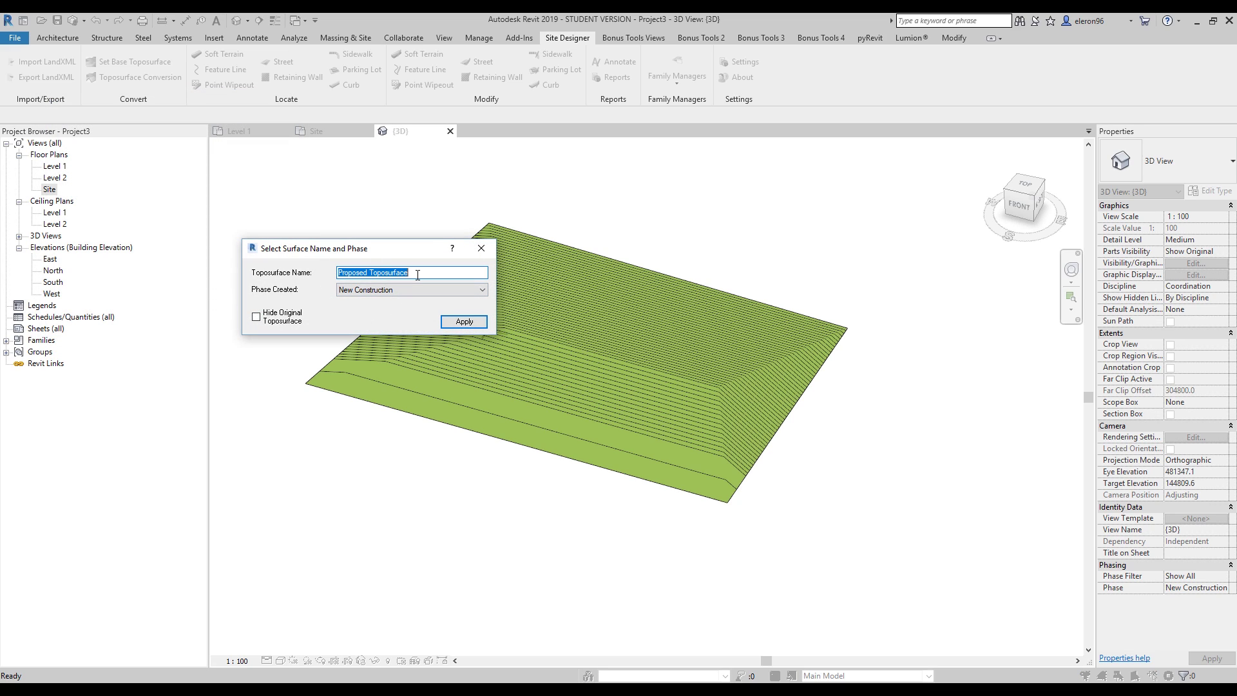
Step: Name the toposurface Test 1, hide the original toposurface, and apply the settings
key("BackSpace")
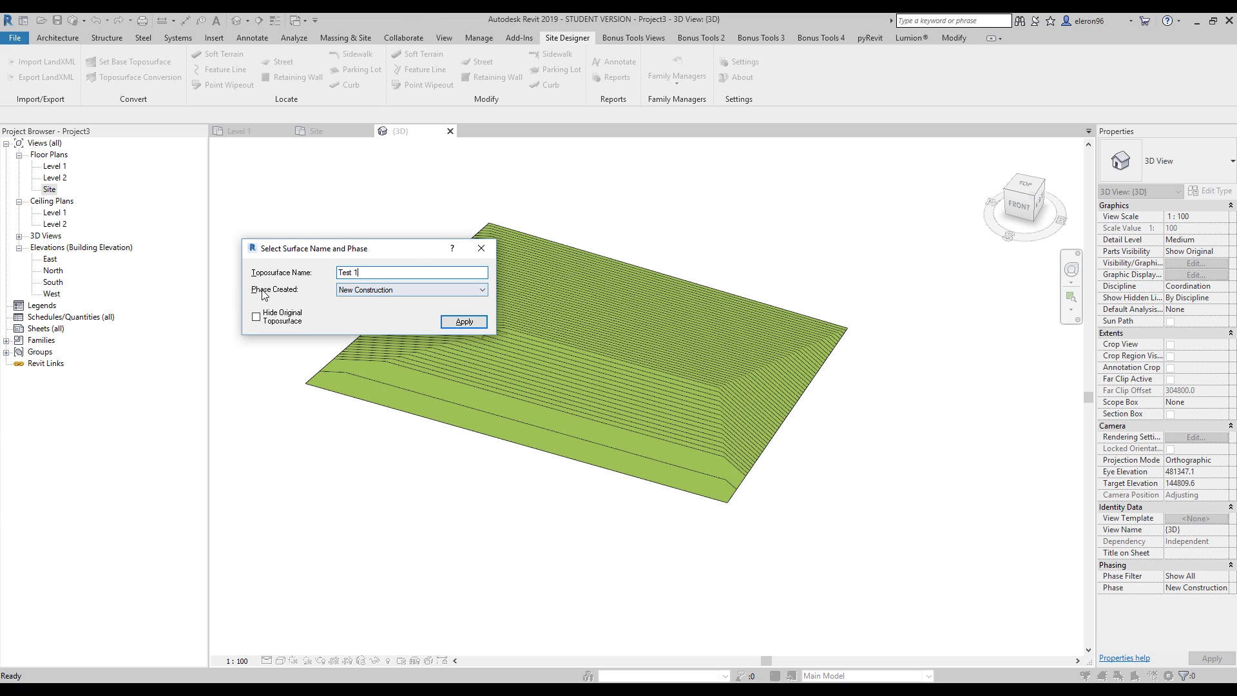
left_click(256, 317)
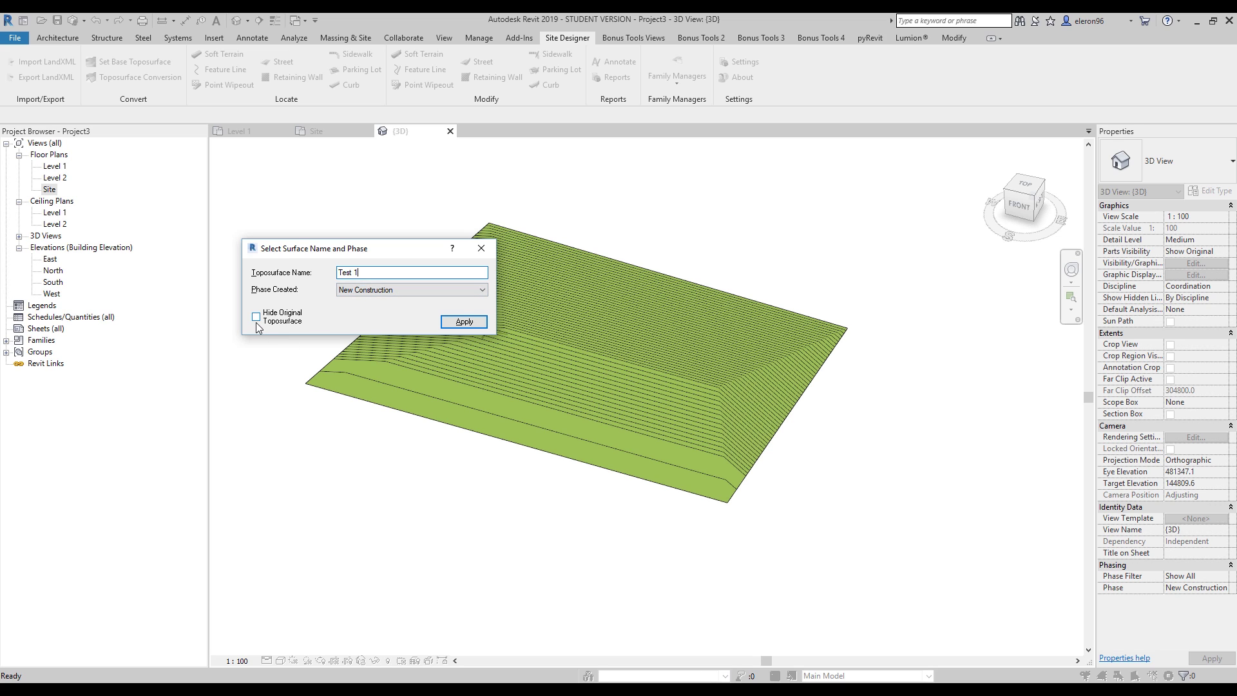
left_click(463, 321)
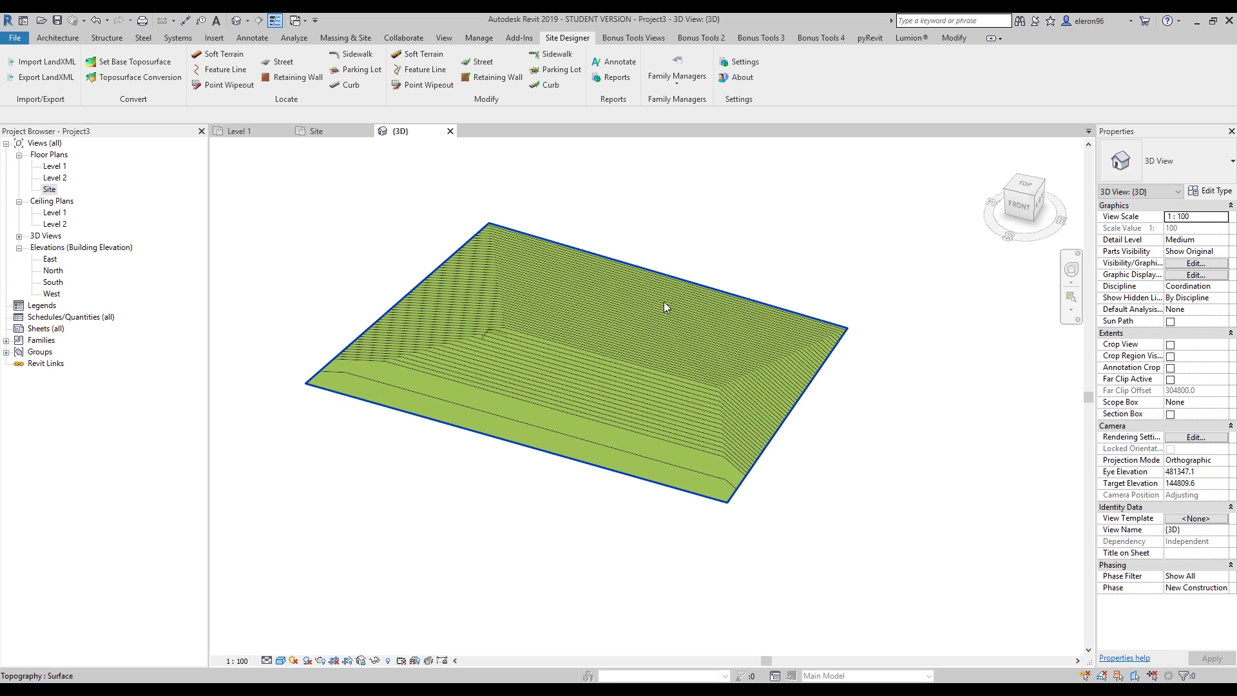
Step: Reveal the hidden elements in the 3D view to check the original toposurface, and leave the reveal mode
left_click(388, 661)
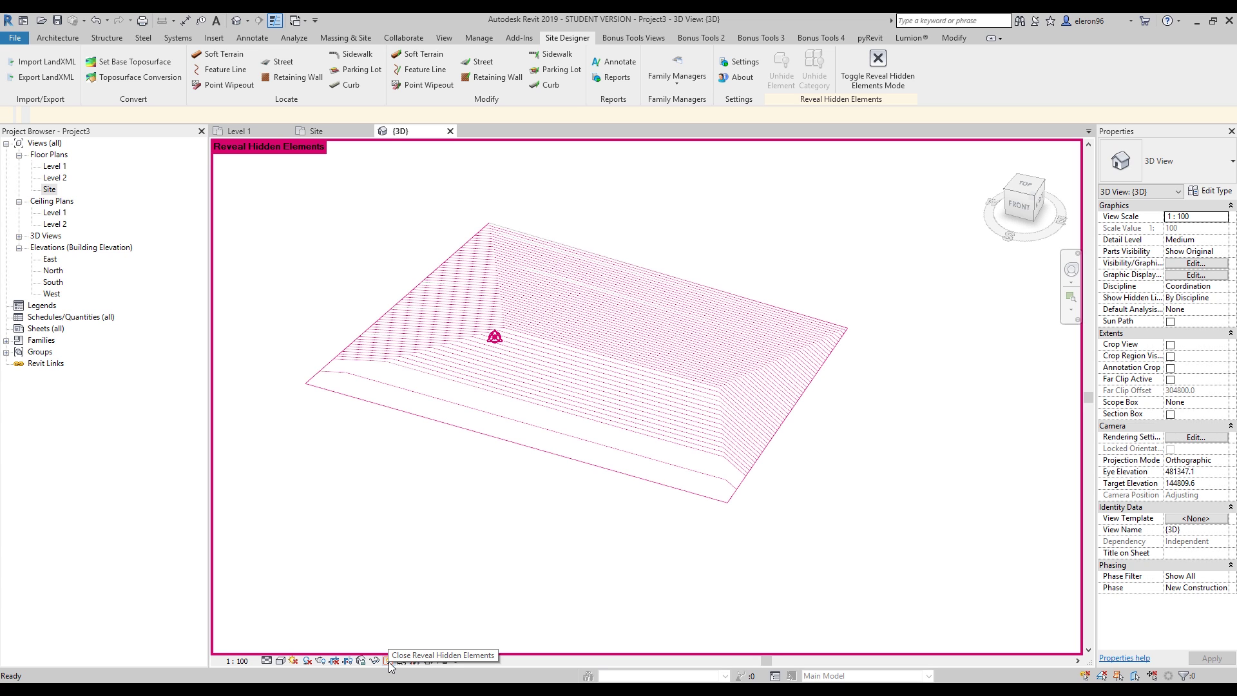
left_click(389, 661)
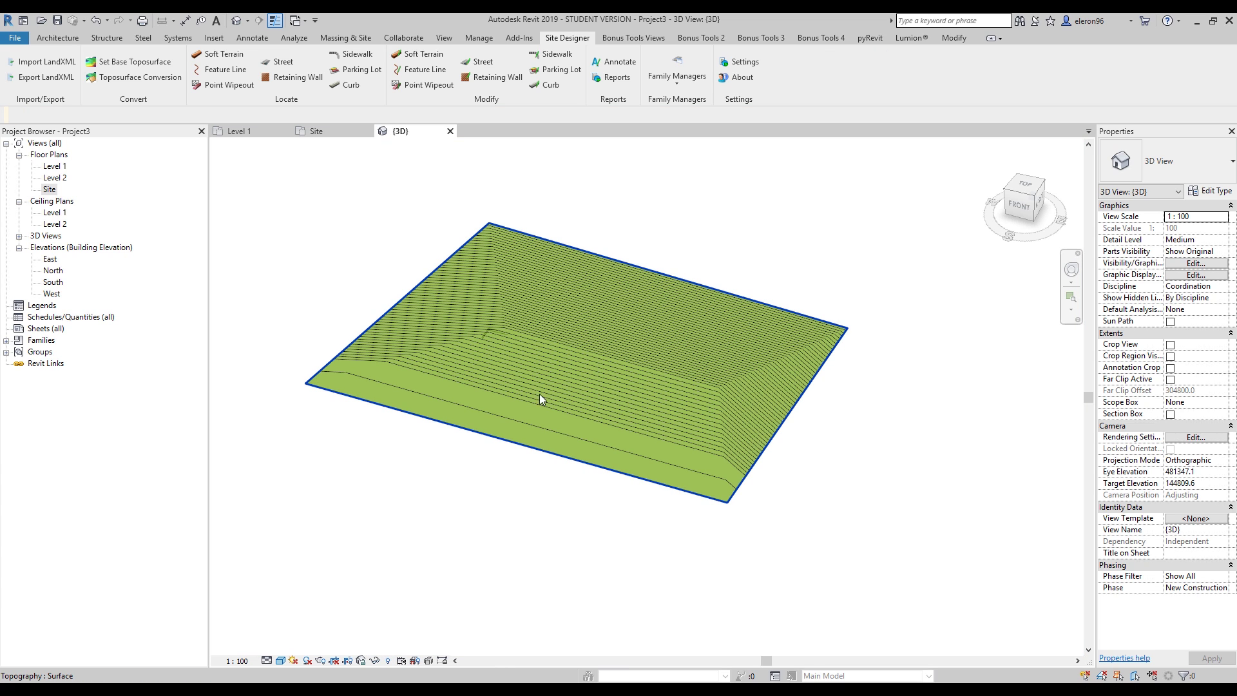
Step: Start locating a soft terrain with the surface seen from above, and look through the available soft terrain families
middle_click_drag(535, 405, 619, 438, "shift")
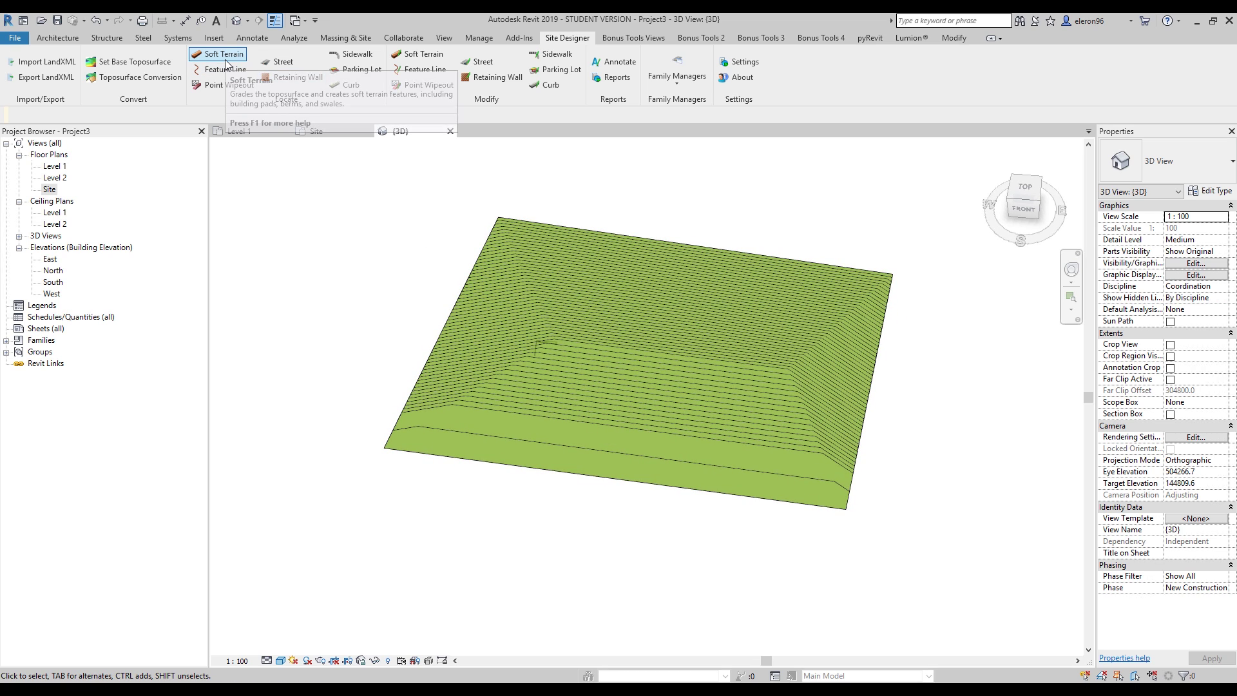
left_click(1032, 201)
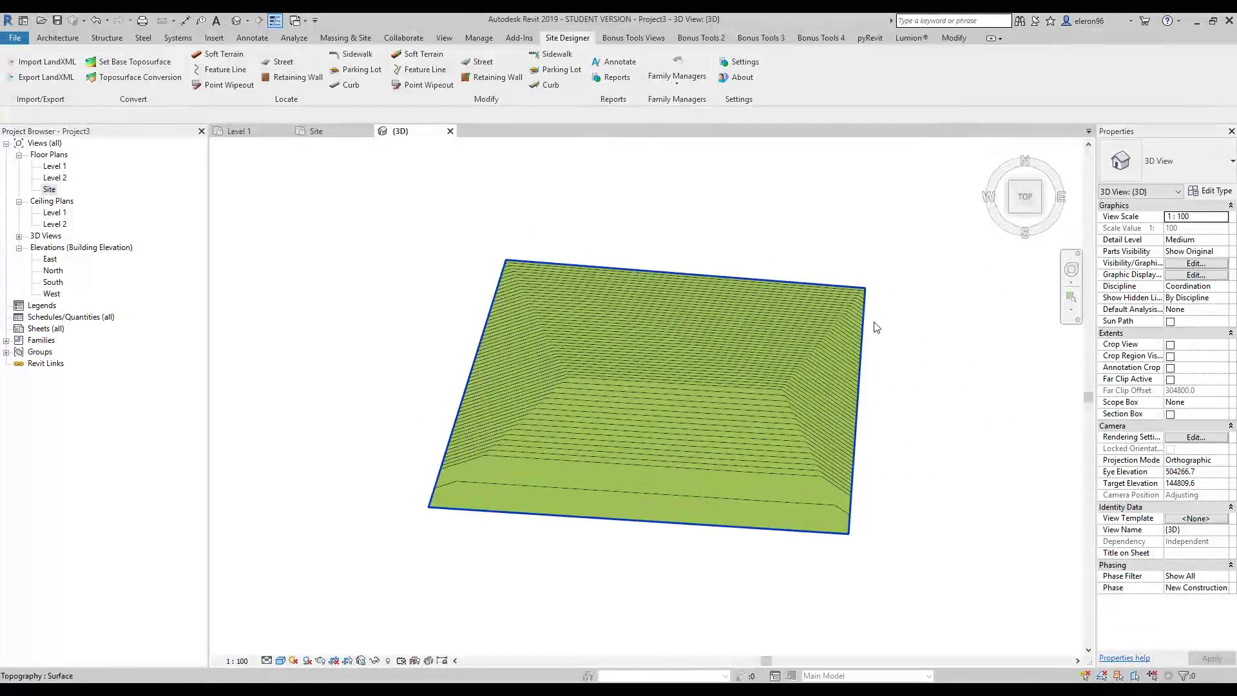
middle_click_drag(683, 349, 671, 415)
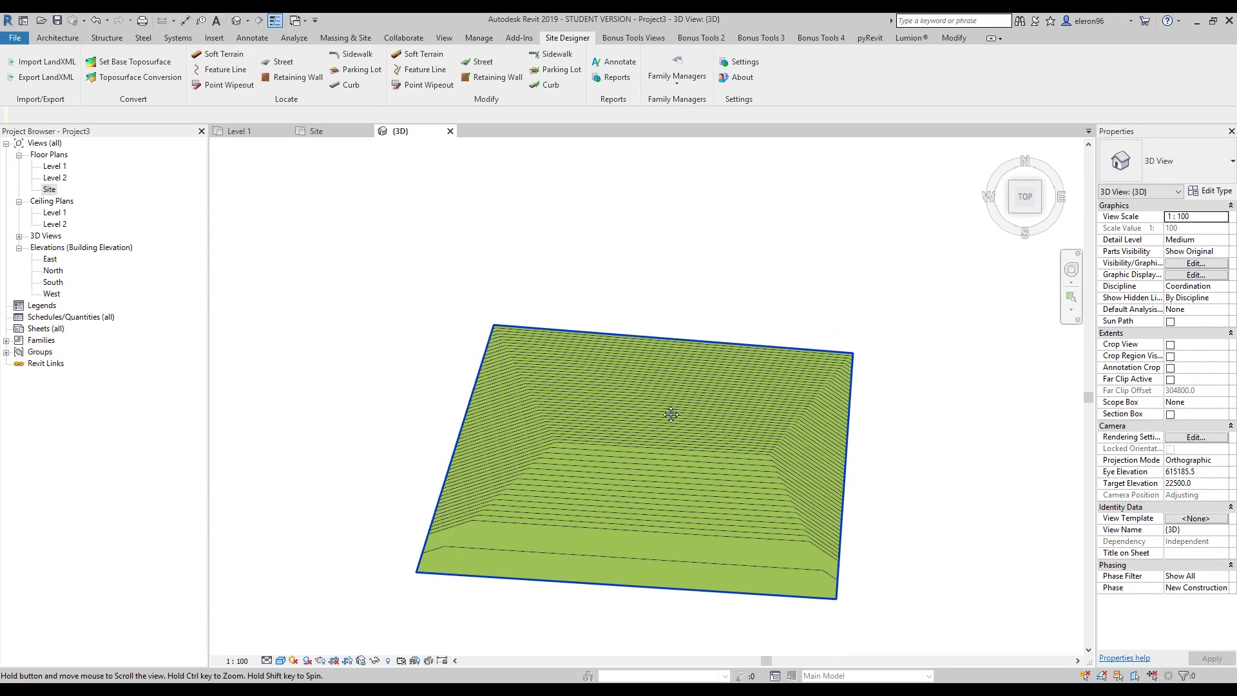
left_click(1022, 208)
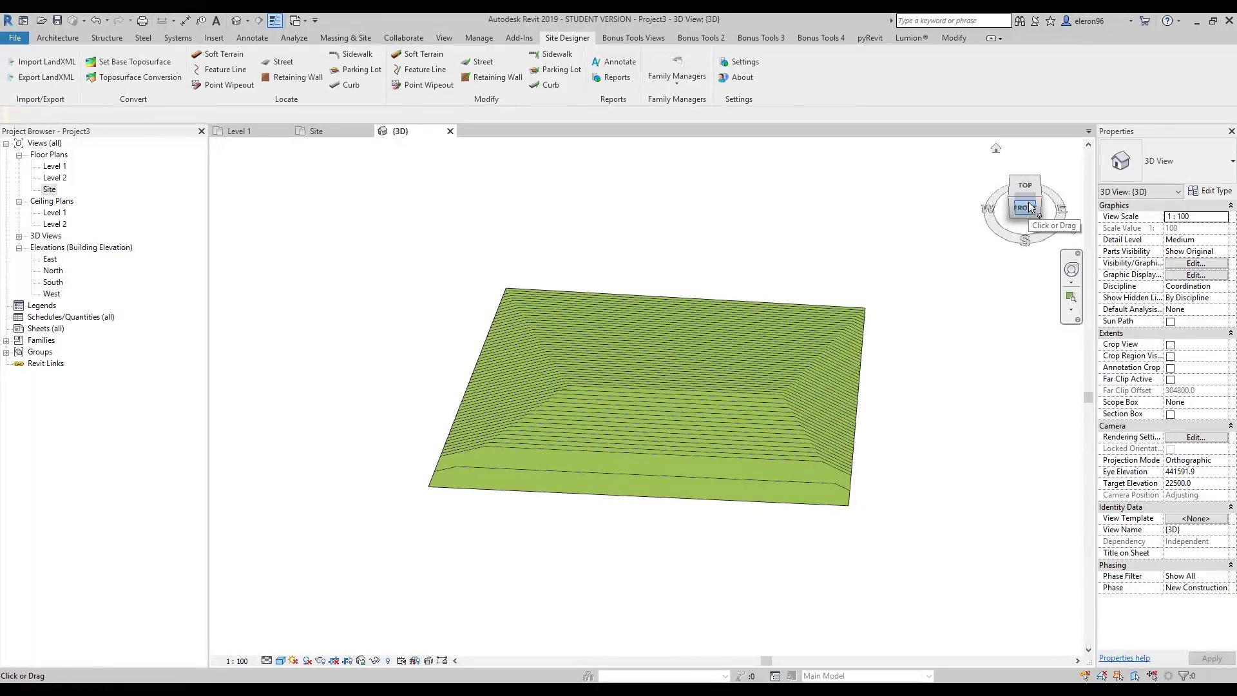
left_click(1025, 187)
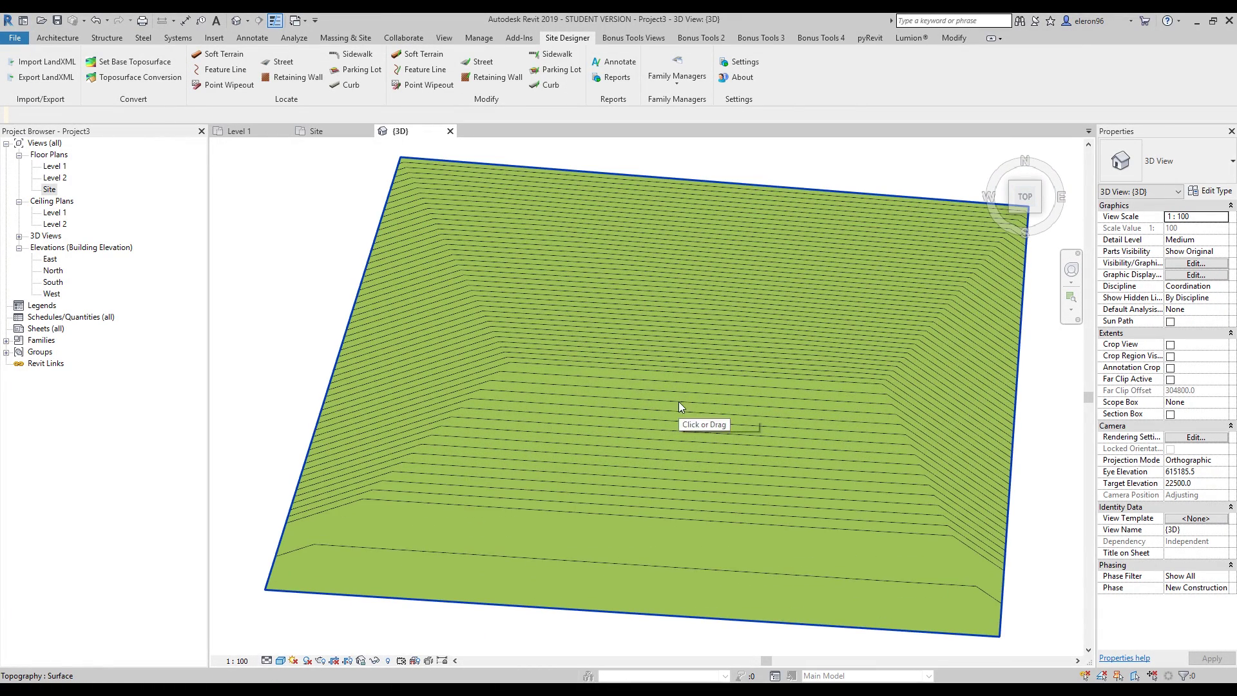
middle_click_drag(679, 401, 634, 386)
left_click(221, 55)
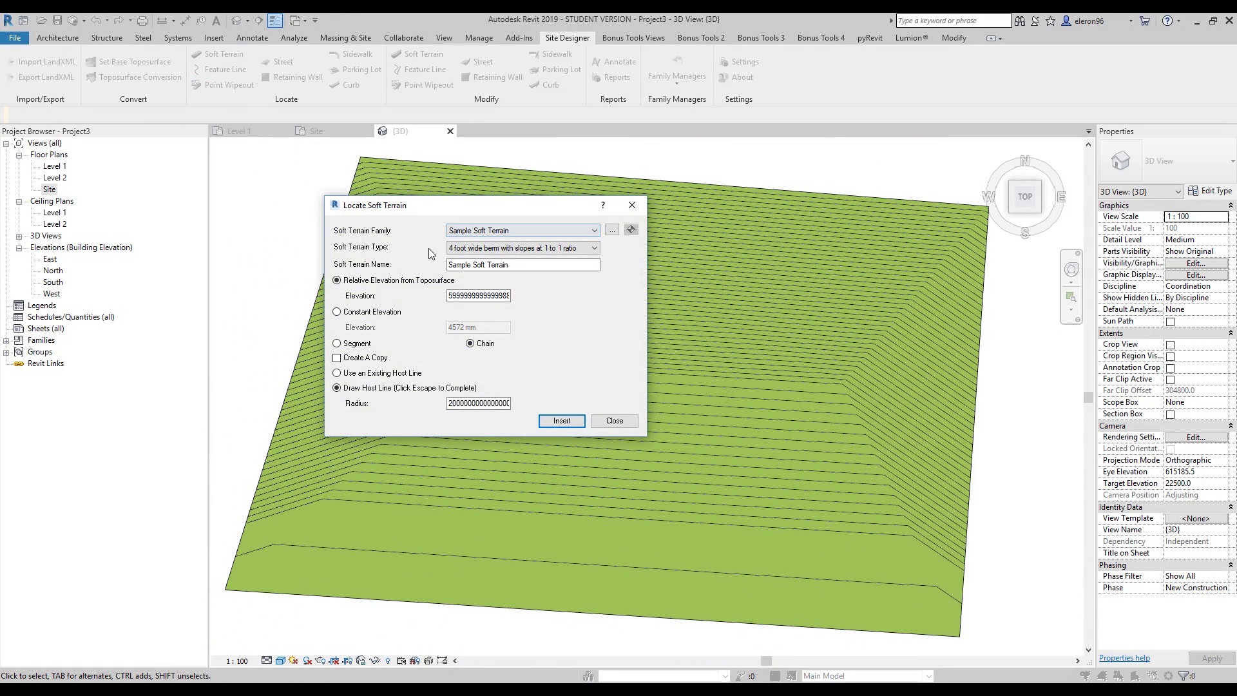
left_click(524, 230)
left_click(525, 229)
left_click(612, 230)
left_click_drag(879, 250, 880, 406)
left_click(882, 166)
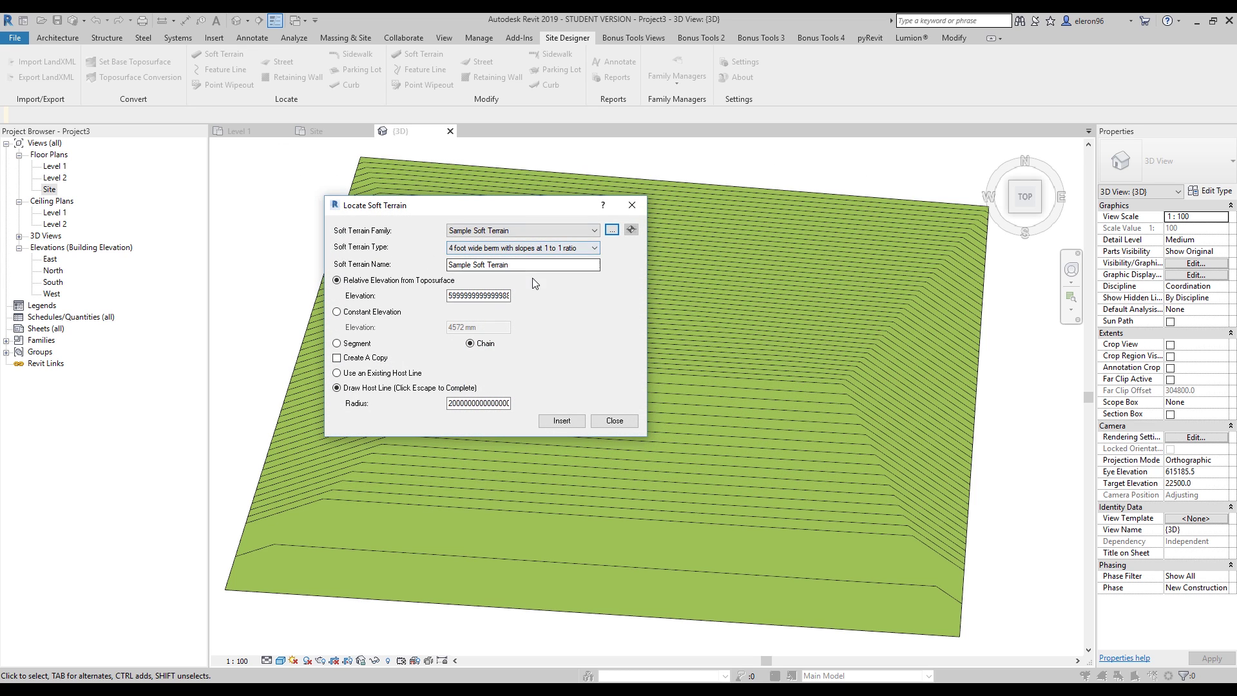
Step: Set the soft terrain to 5000 mm relative elevation with a drawn host line of 0 mm radius, and begin inserting it
key("Tab")
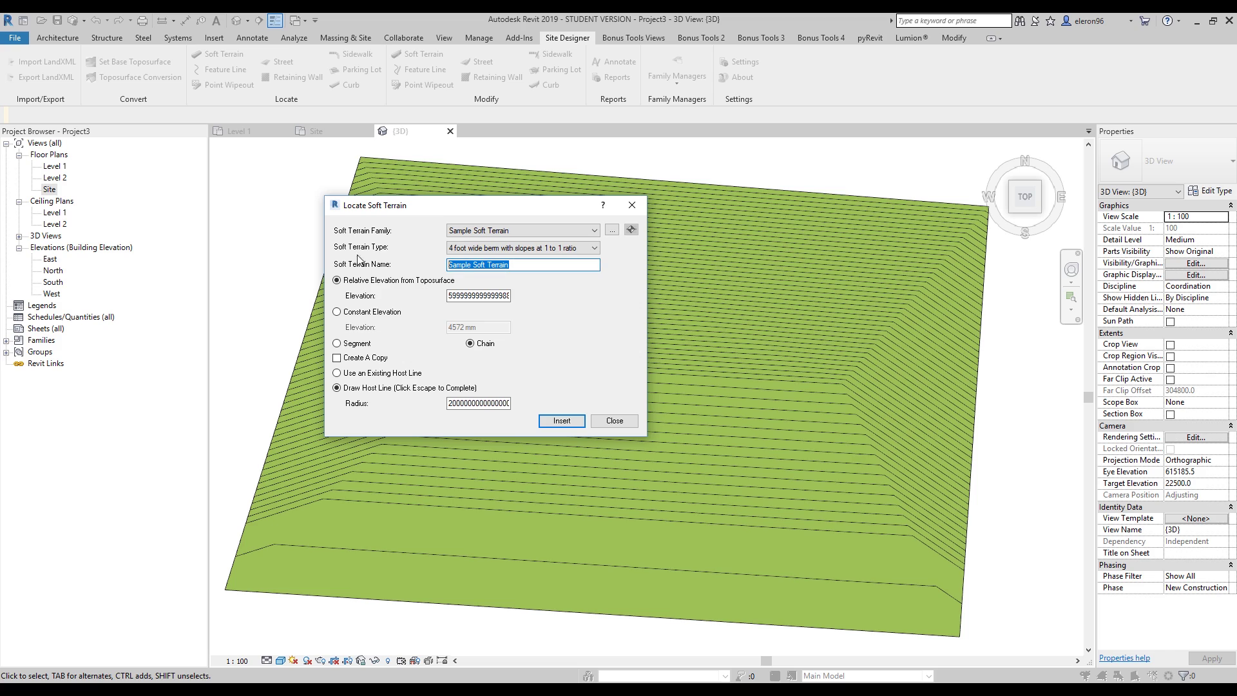
left_click(474, 295)
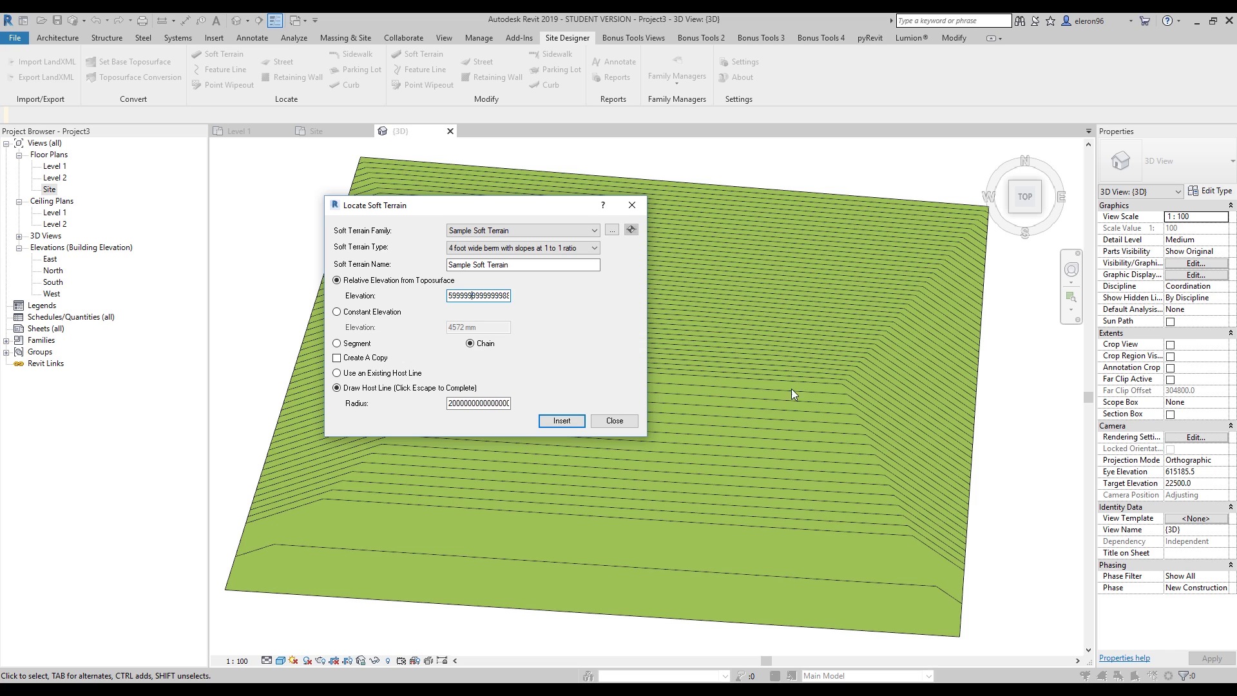
left_click(384, 375)
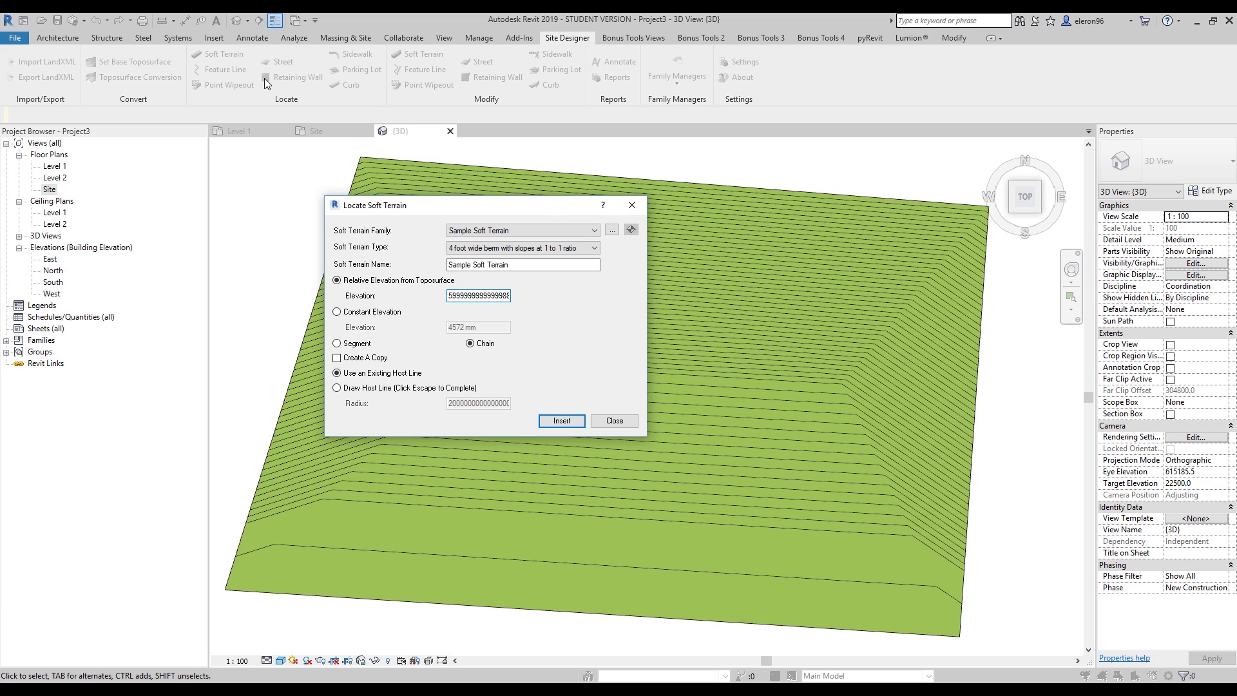
left_click(394, 388)
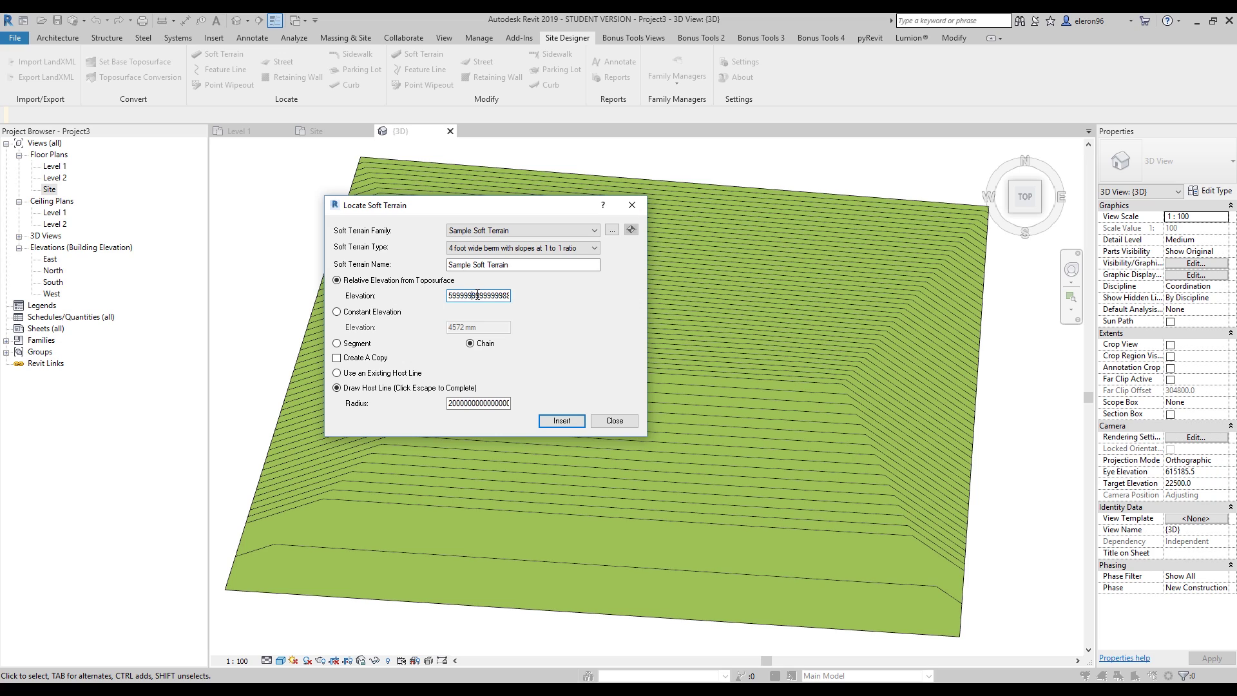
double_click(476, 295)
type("5000mm")
double_click(475, 407)
type("0mm")
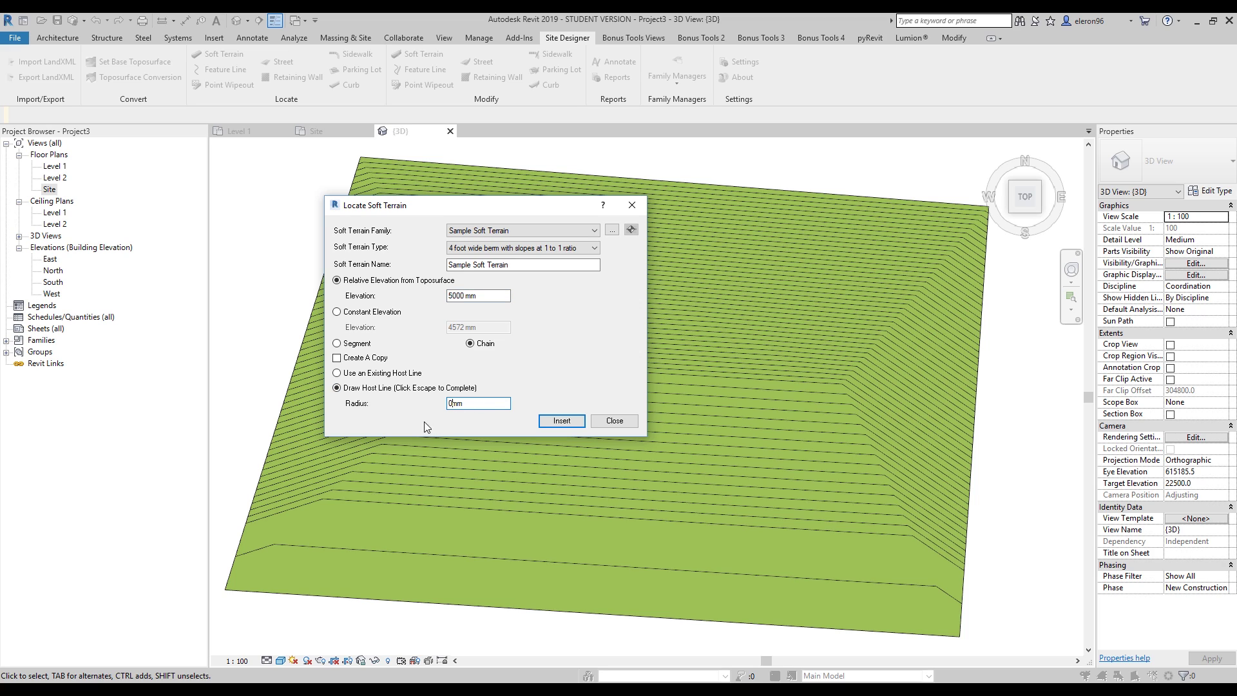
left_click(562, 421)
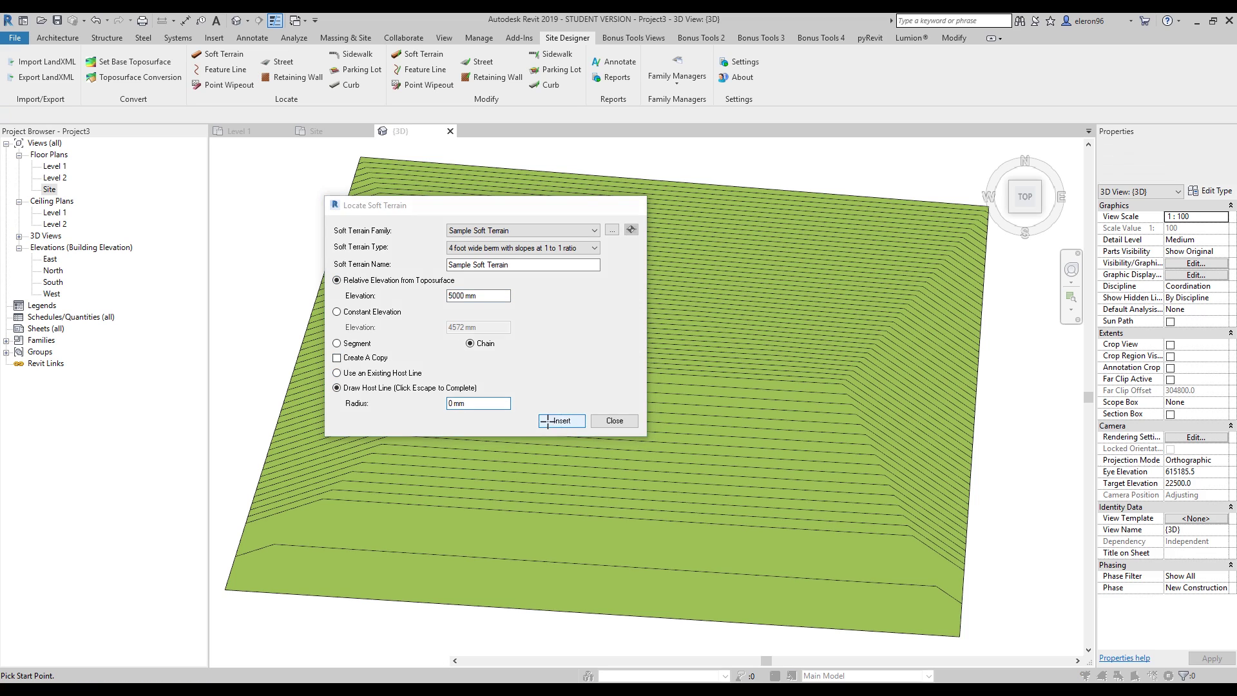
Step: Draw the berm's three-segment host line from the terrain's lower-left area up to its upper edge and finish the line
left_click(307, 517)
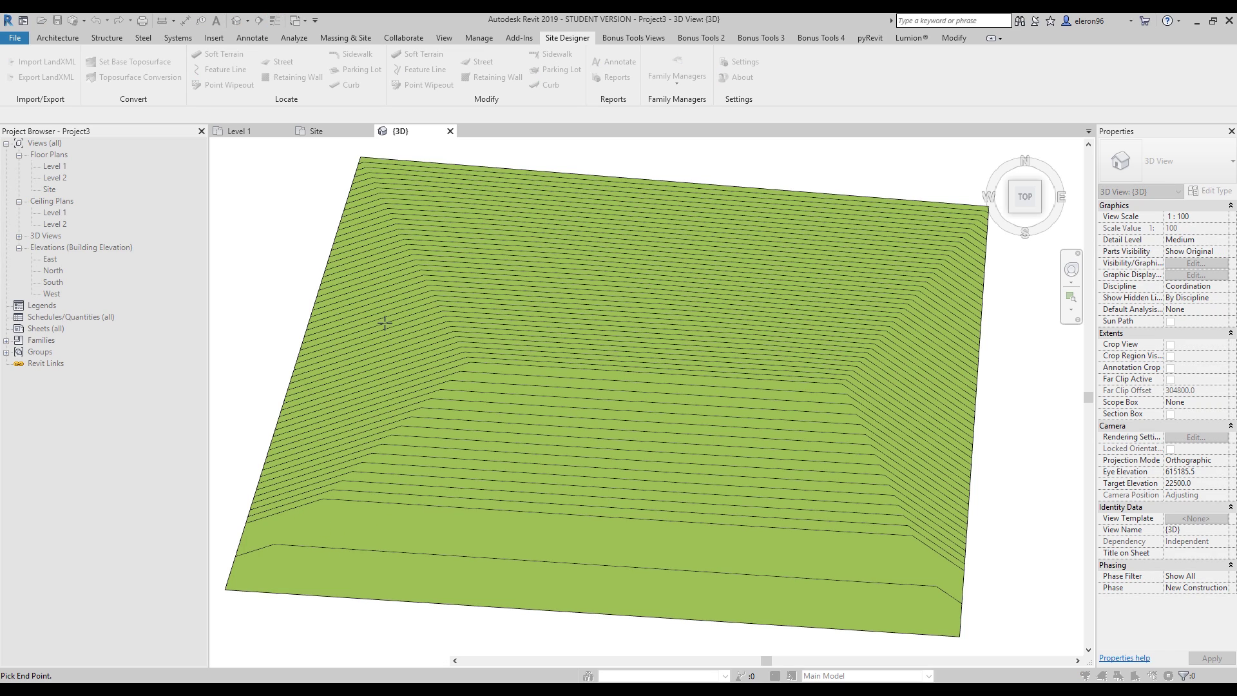
left_click(406, 327)
left_click(543, 266)
left_click(551, 200)
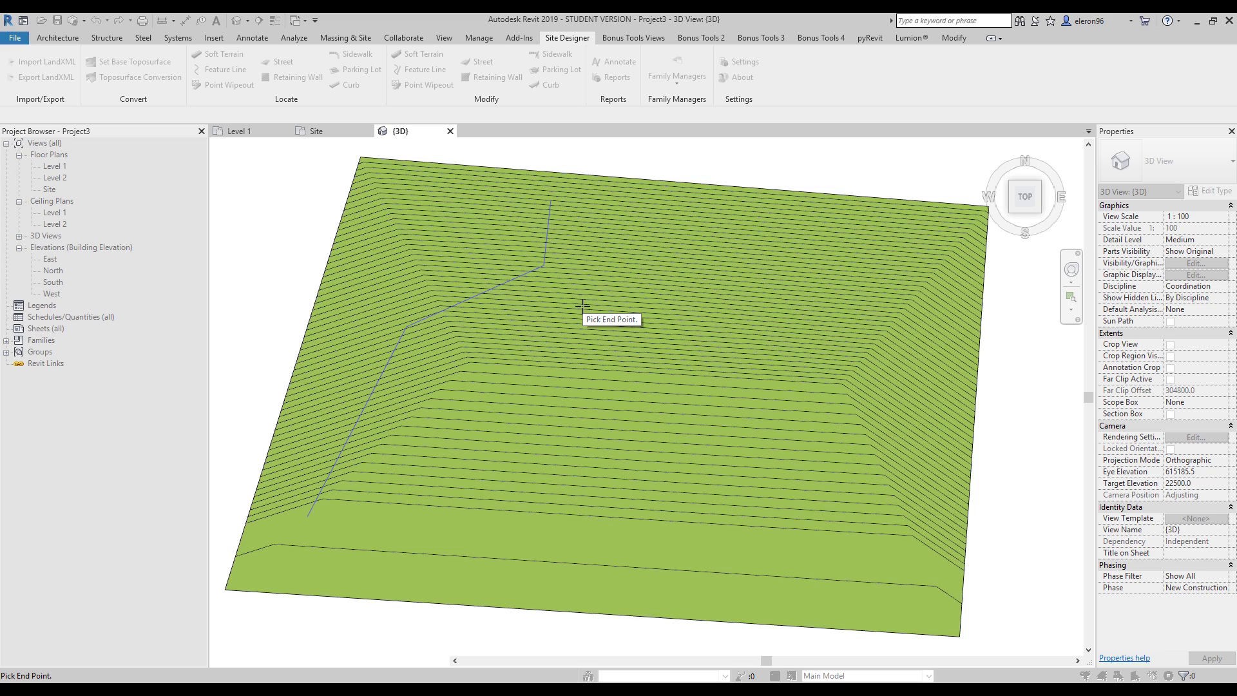
key("Escape")
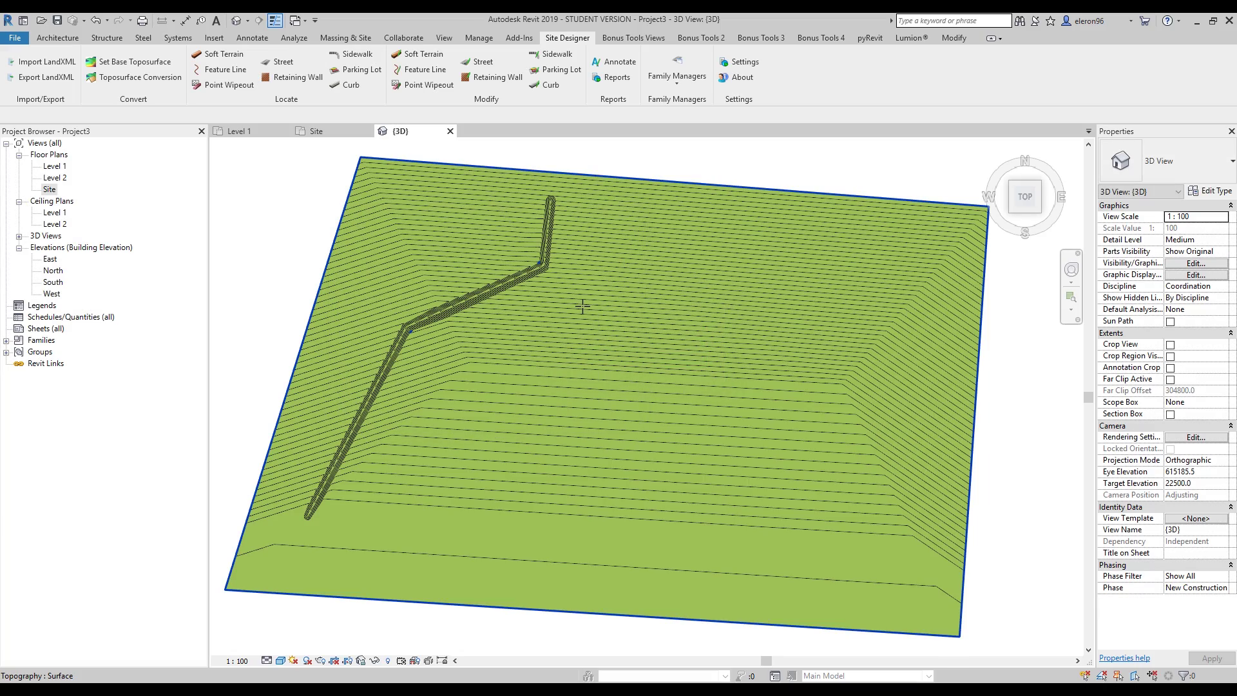
Step: Examine the new berm's shape and side slopes on the terrain close up and from several angles
middle_click_drag(431, 499, 591, 456)
scroll(472, 459, "up", 4)
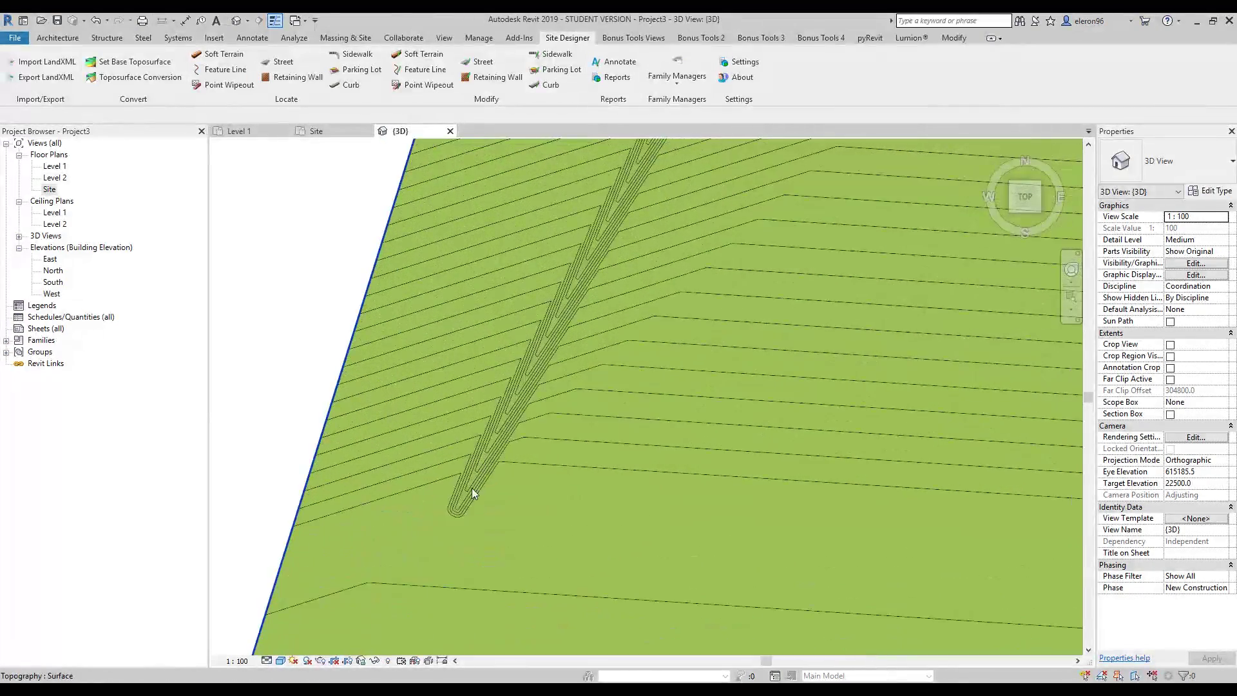
middle_click_drag(516, 496, 502, 382, "shift")
scroll(620, 300, "up", 5)
middle_click_drag(679, 357, 514, 449, "shift")
left_click(514, 450)
left_click(475, 542)
left_click(501, 442)
middle_click_drag(389, 539, 647, 550)
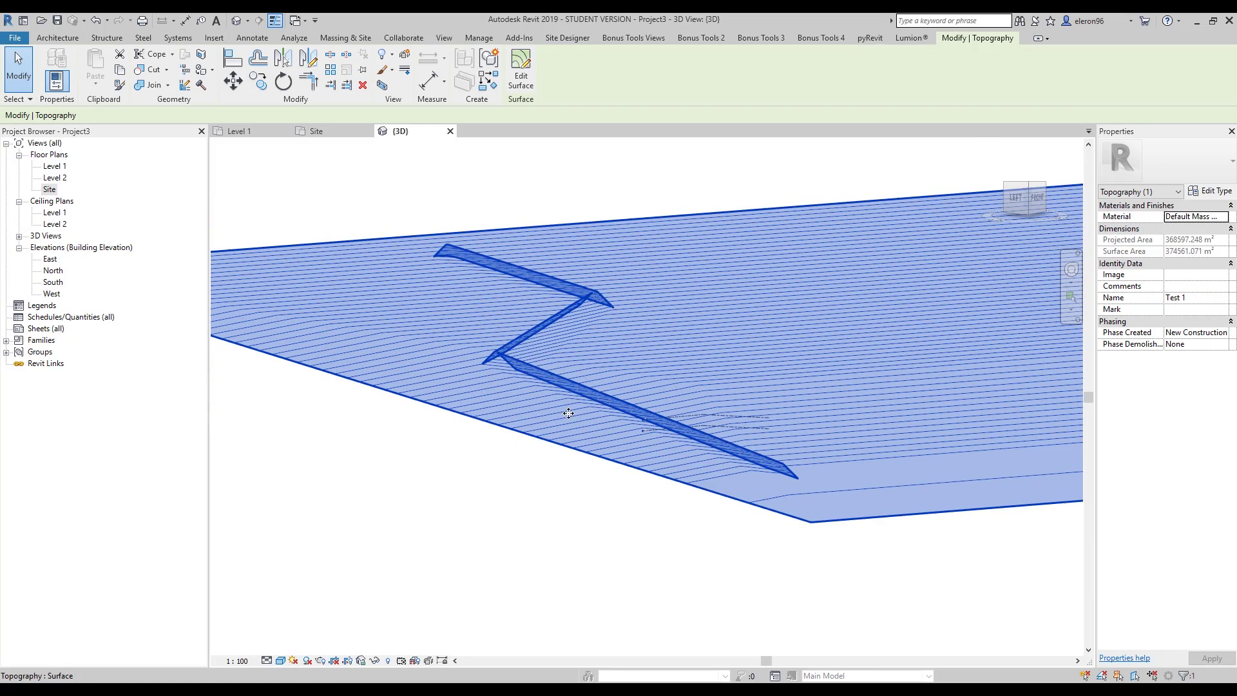
left_click(395, 489)
left_click(468, 418)
left_click(617, 482)
middle_click_drag(618, 482, 338, 524, "shift")
Step: Turn on shadows in the 3D view of the terrain
left_click(281, 662)
left_click(308, 660)
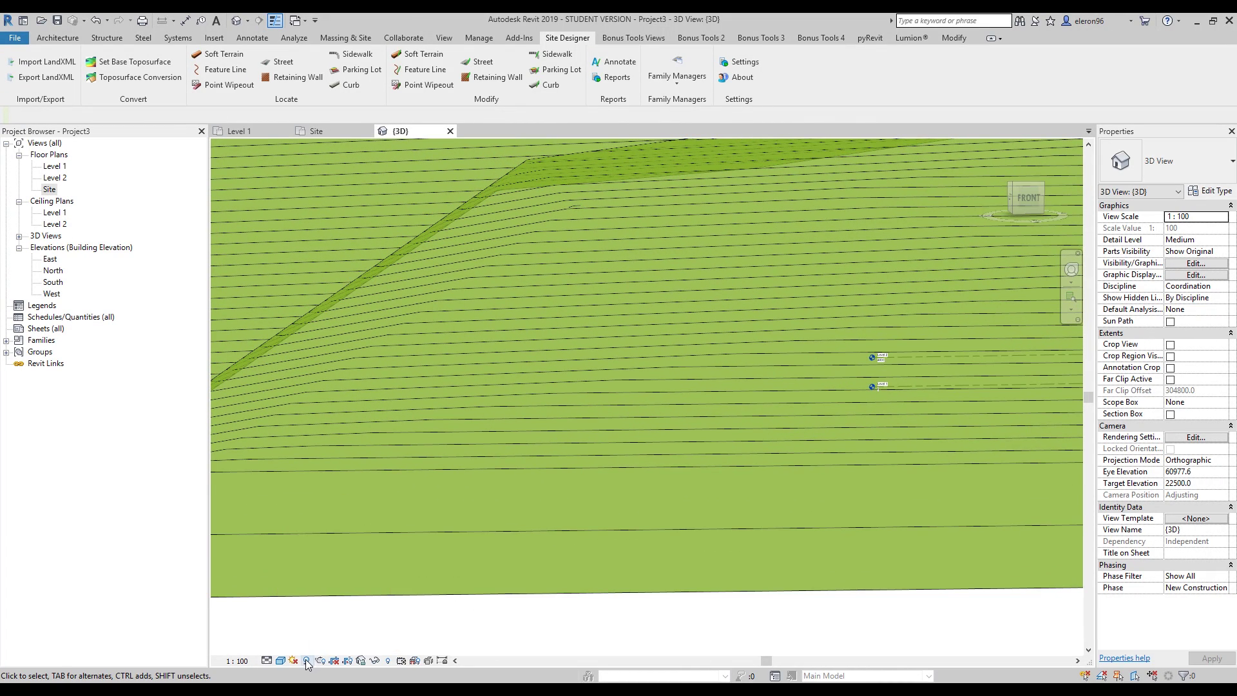
scroll(464, 503, "down", 3)
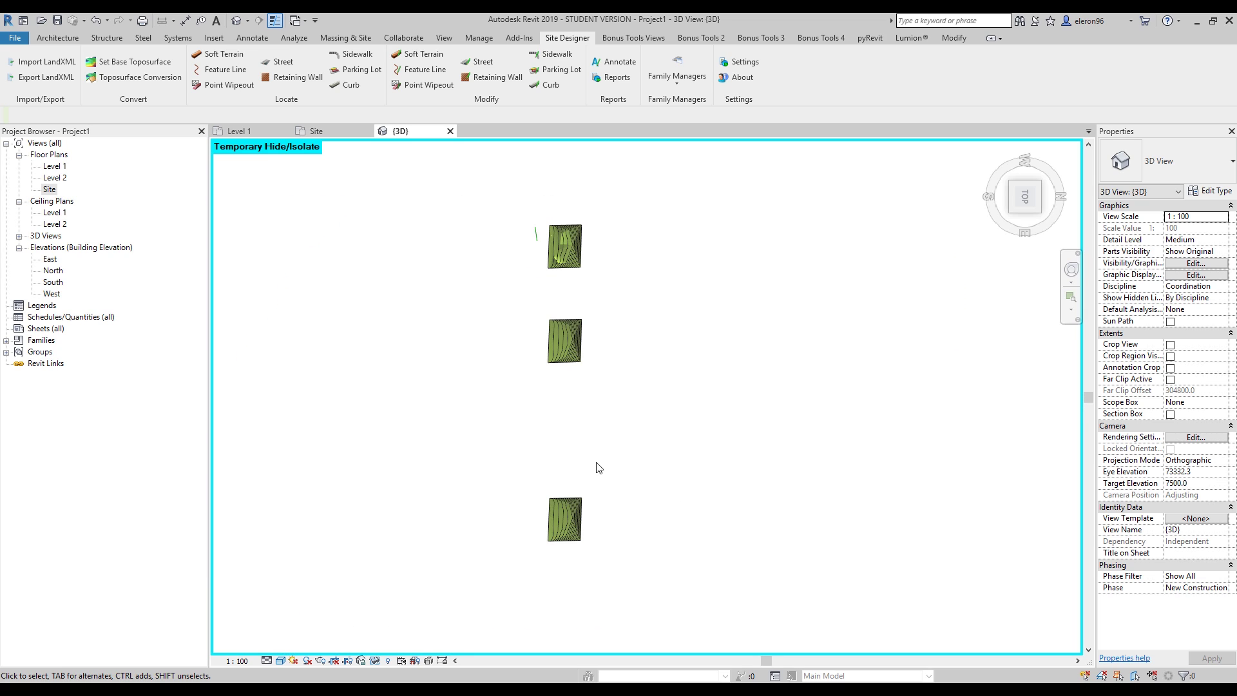
Step: In Project1, copy the middle toposurface into the gap between it and the lowest toposurface
left_click_drag(466, 294, 680, 411)
key("c")
key("o")
left_click(624, 332)
left_click(620, 410)
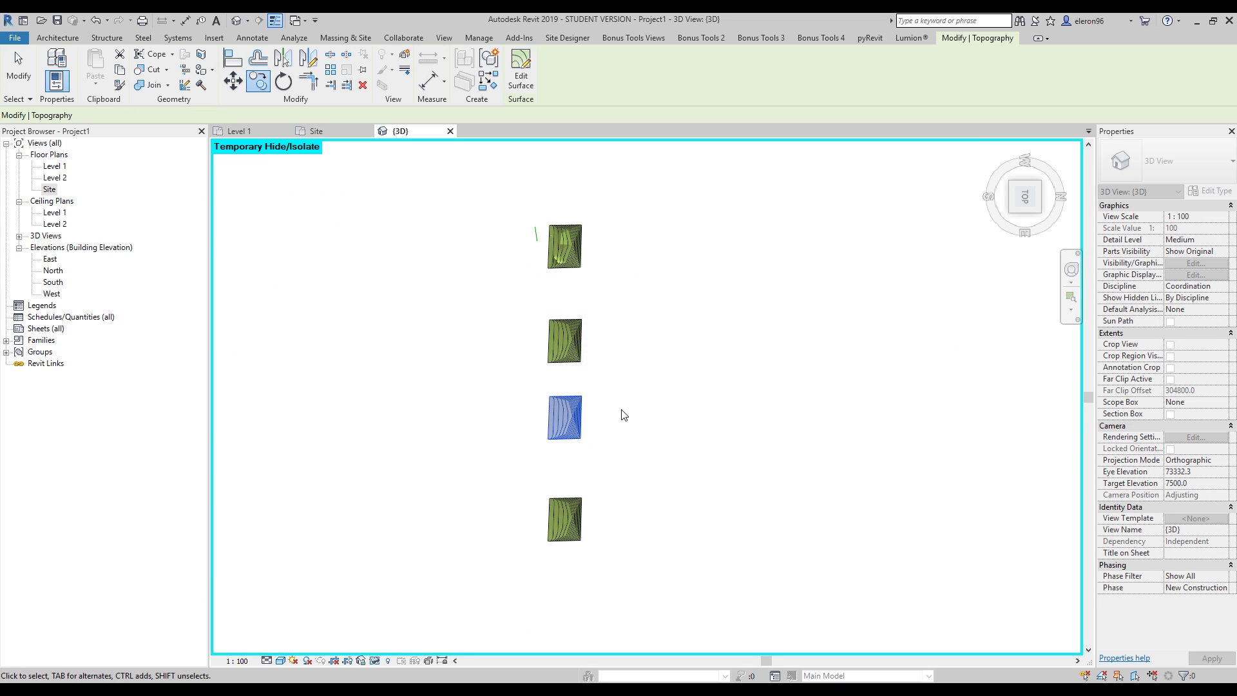
Step: Enable ambient shadows in the graphic display options of Project3's 3D view and apply the change
left_click(281, 660)
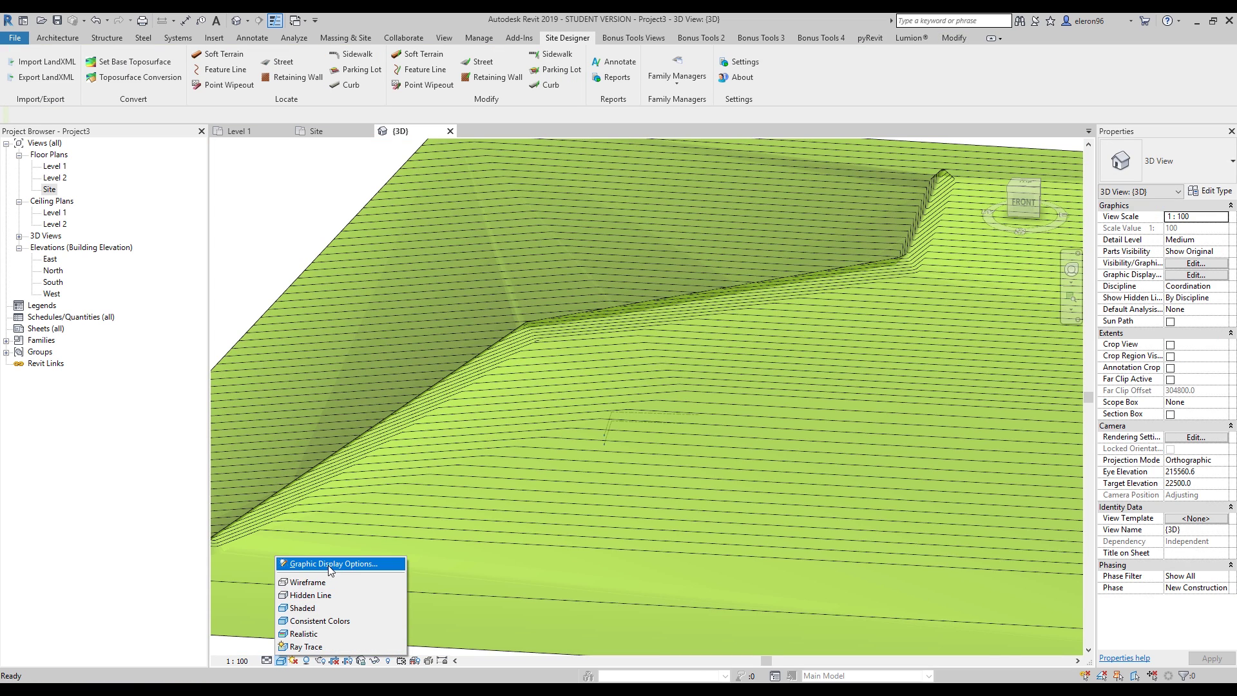
left_click(325, 564)
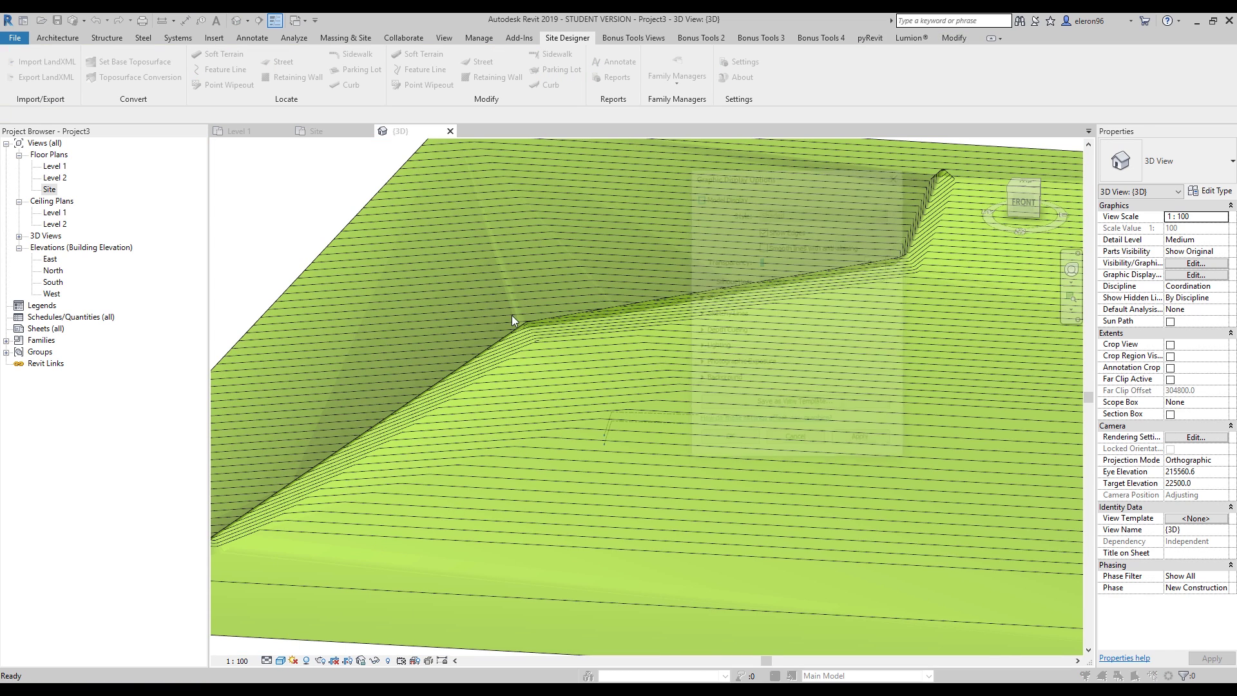
left_click(700, 298)
left_click(763, 322)
left_click(838, 464)
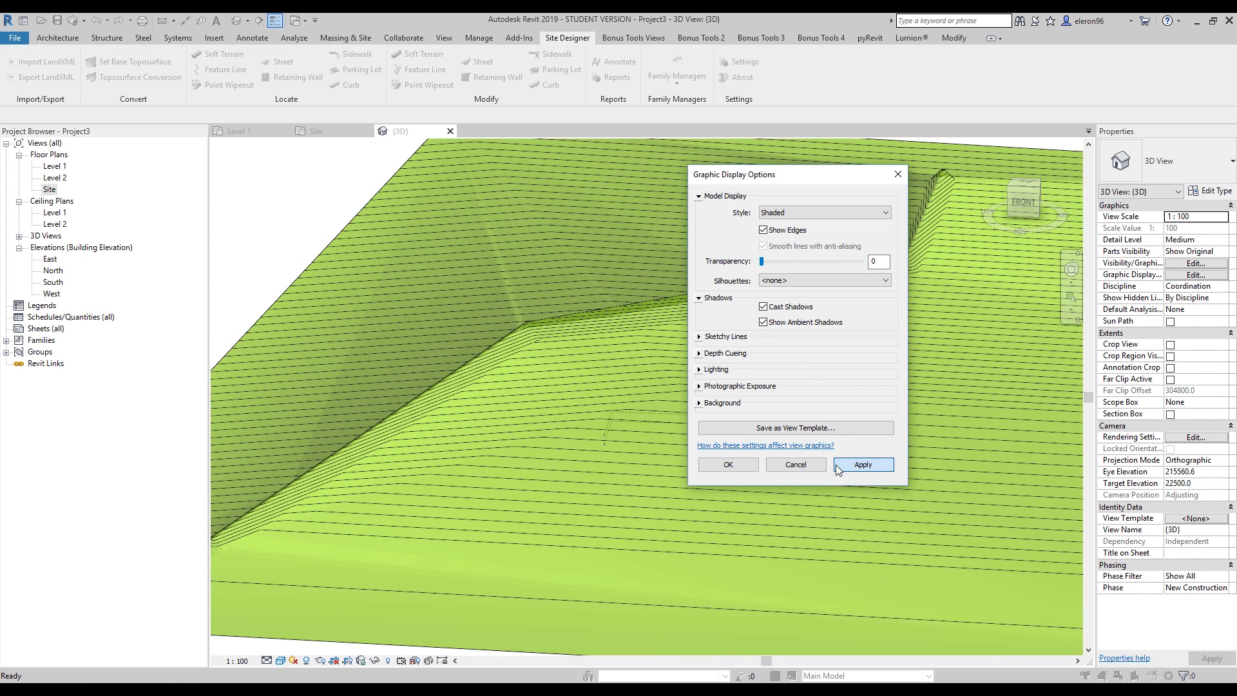
left_click(740, 465)
Step: Inspect the shaded berm and its slopes from the side, the front and above
scroll(741, 463, "down", 5)
middle_click_drag(731, 467, 864, 491, "shift")
scroll(779, 548, "up", 6)
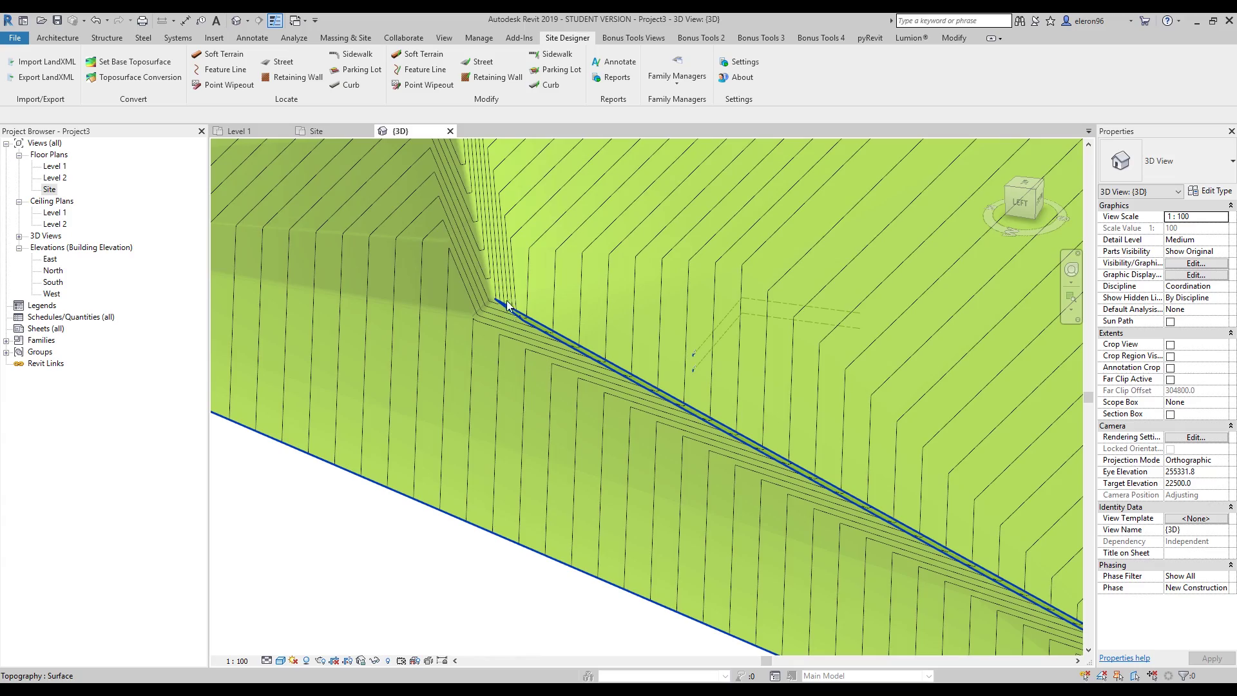
scroll(643, 439, "down", 5)
middle_click_drag(726, 455, 567, 497, "shift")
middle_click_drag(654, 442, 575, 500)
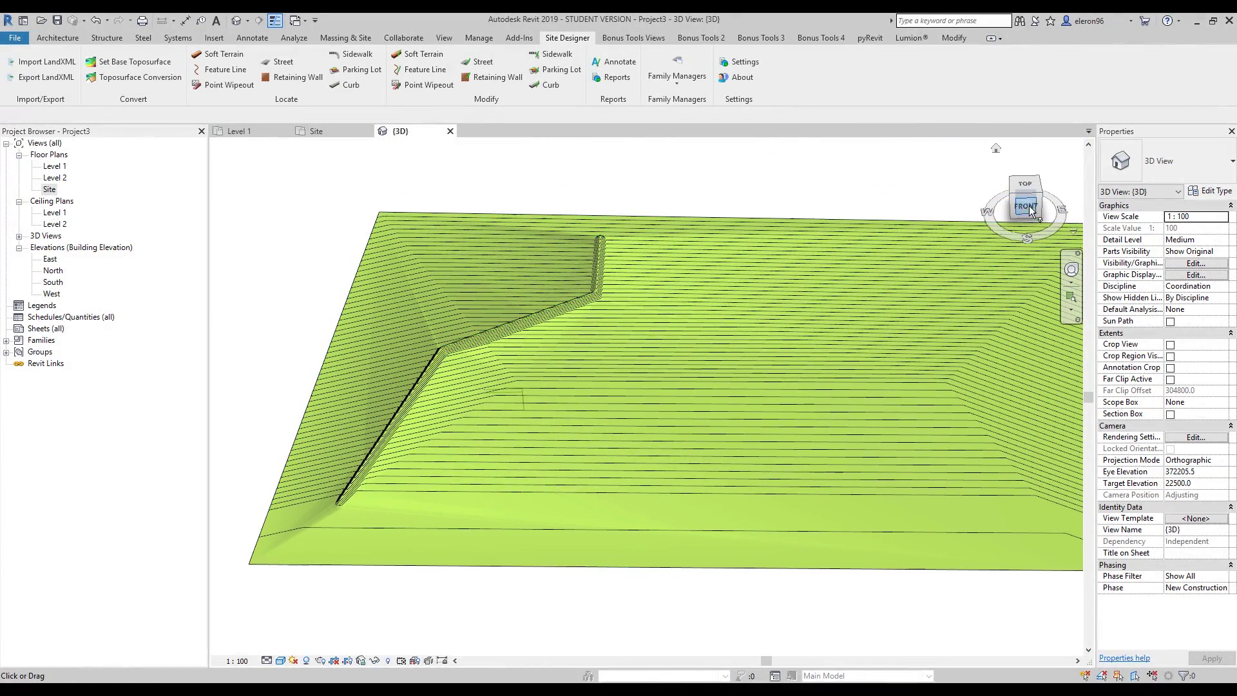
left_click(1026, 187)
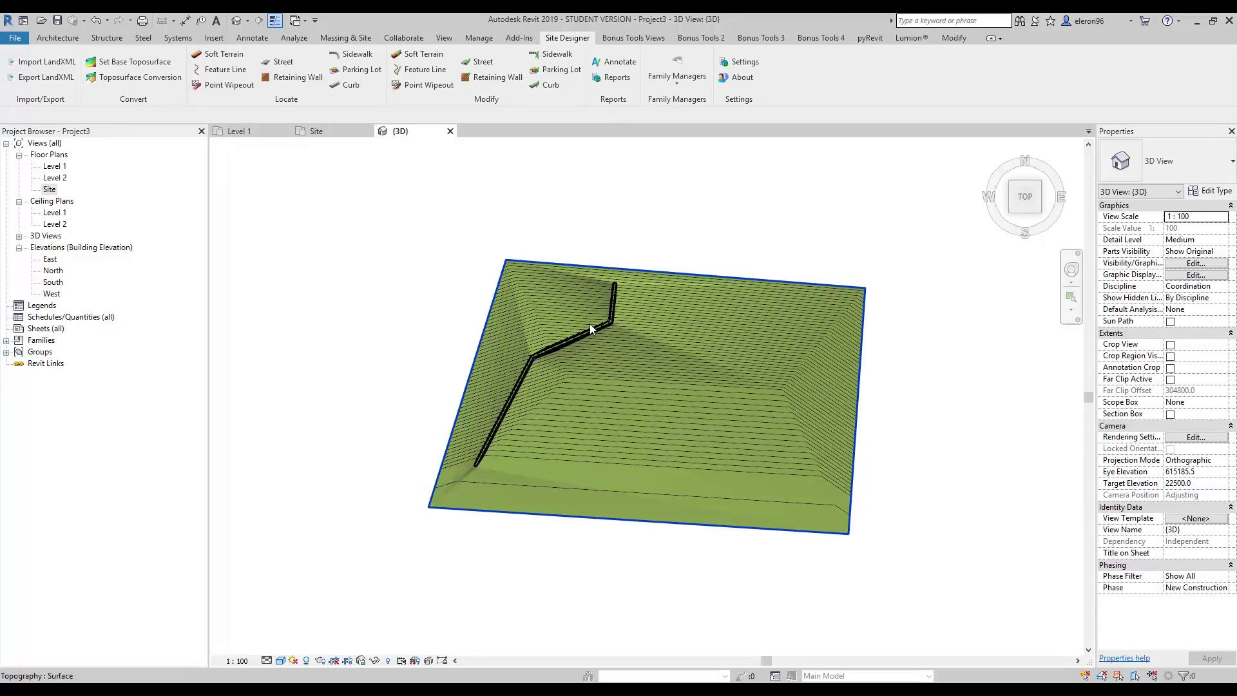
middle_click_drag(677, 263, 604, 313)
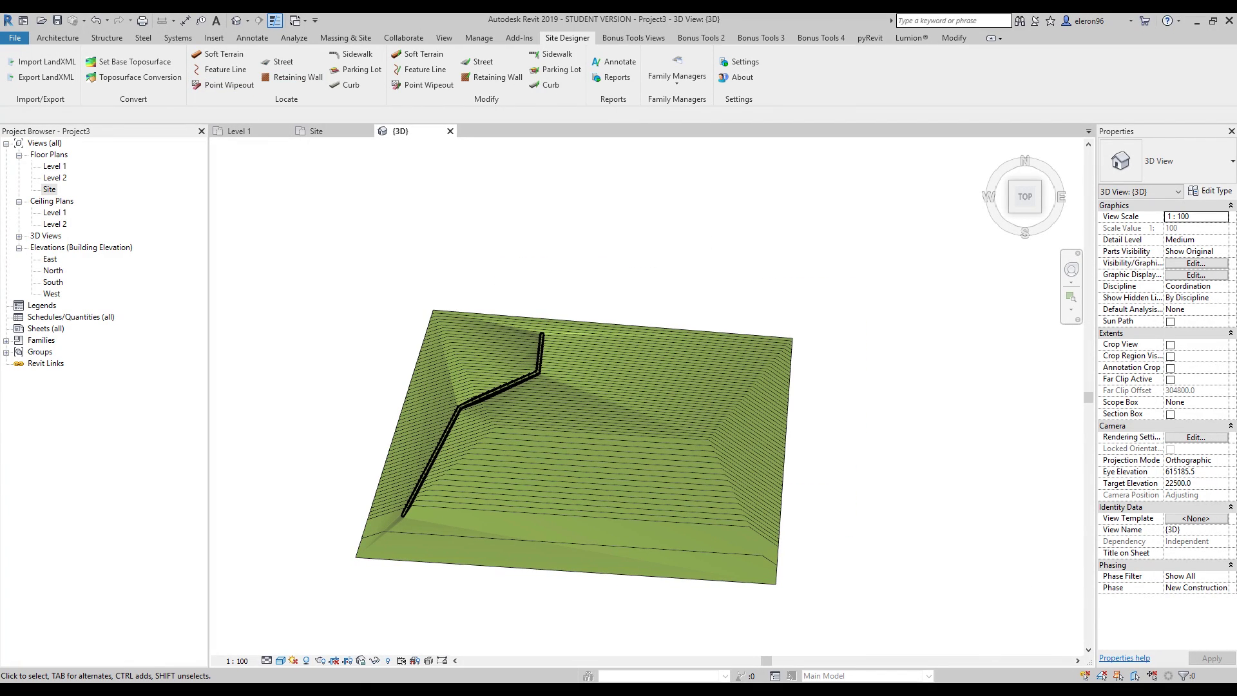
Step: Set up a street of type Two Lanes with curb and gutter concrete street at 2000 mm relative elevation, and begin inserting it
left_click(284, 61)
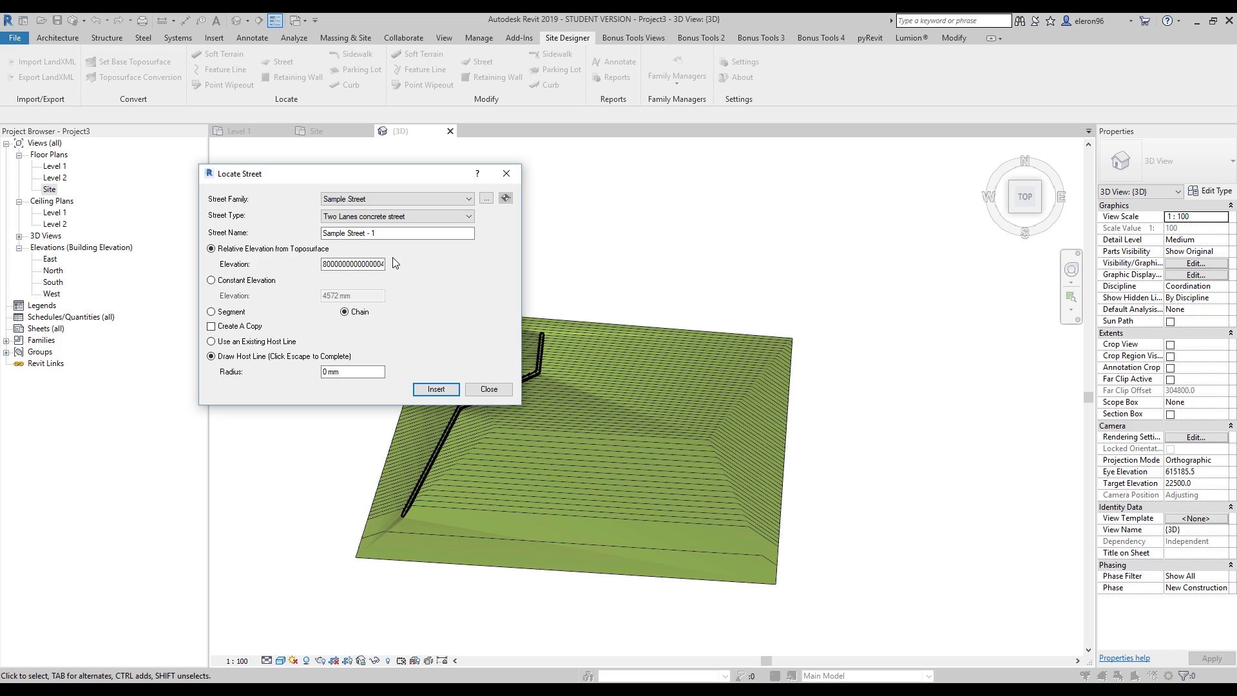
left_click(405, 219)
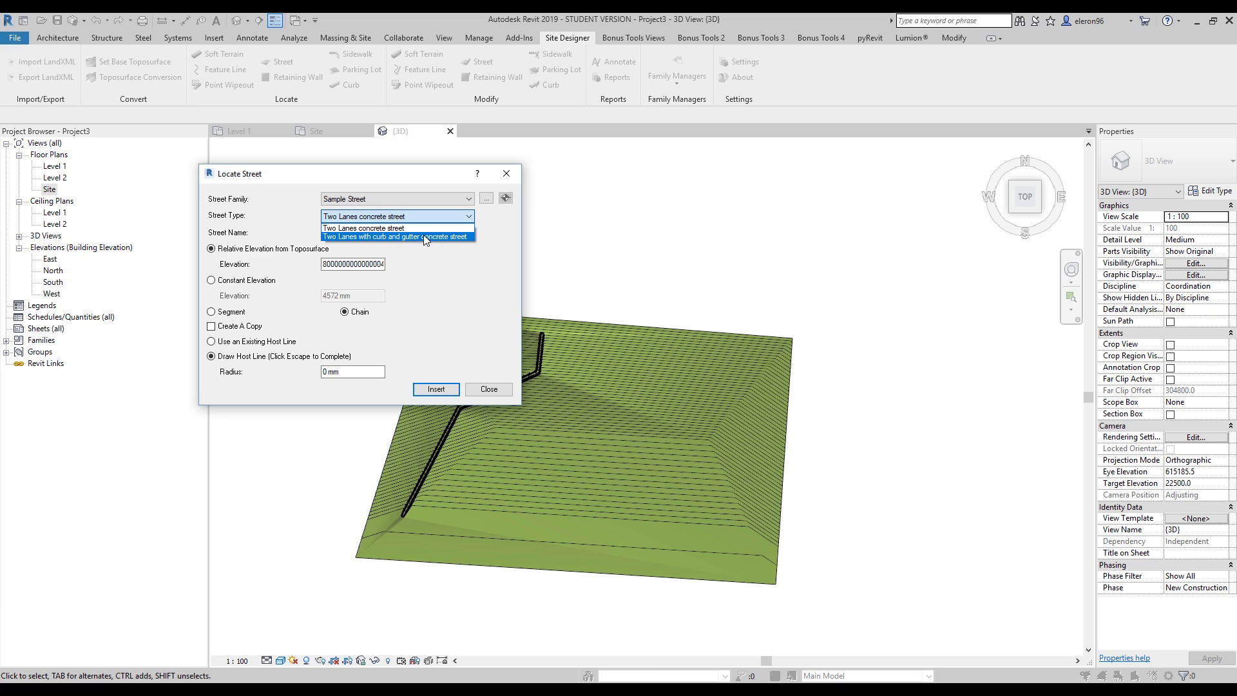
left_click(423, 236)
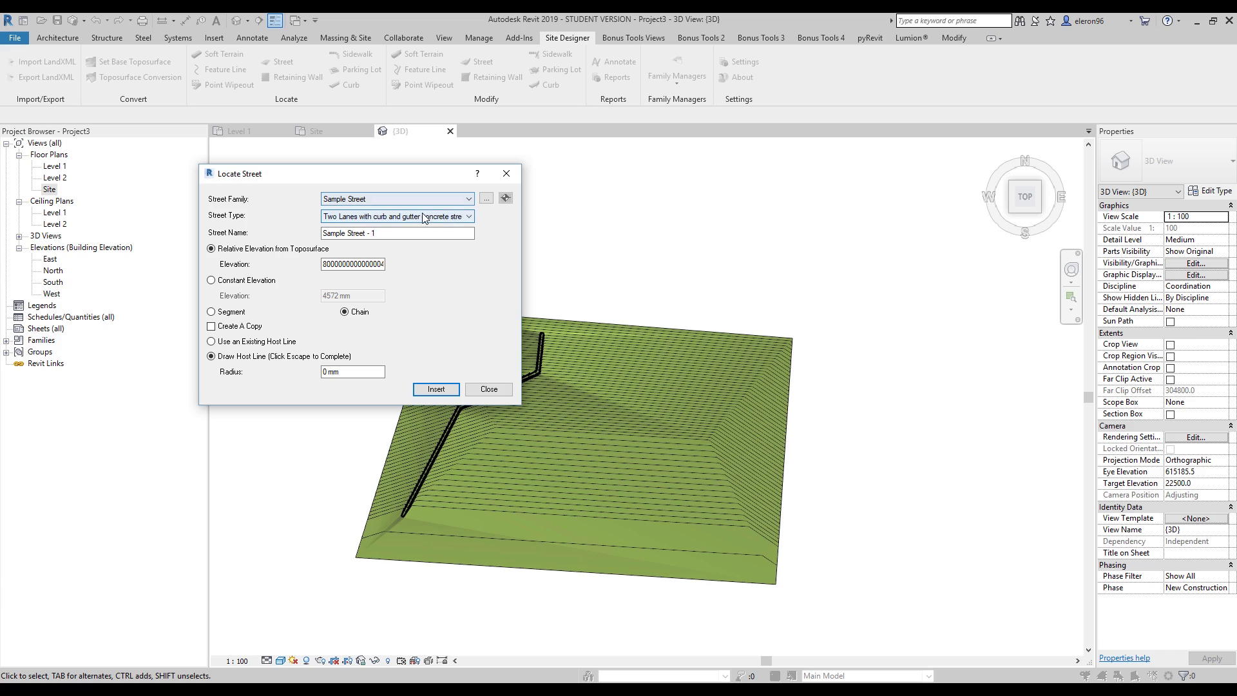
left_click(354, 265)
double_click(354, 265)
type("2000mm")
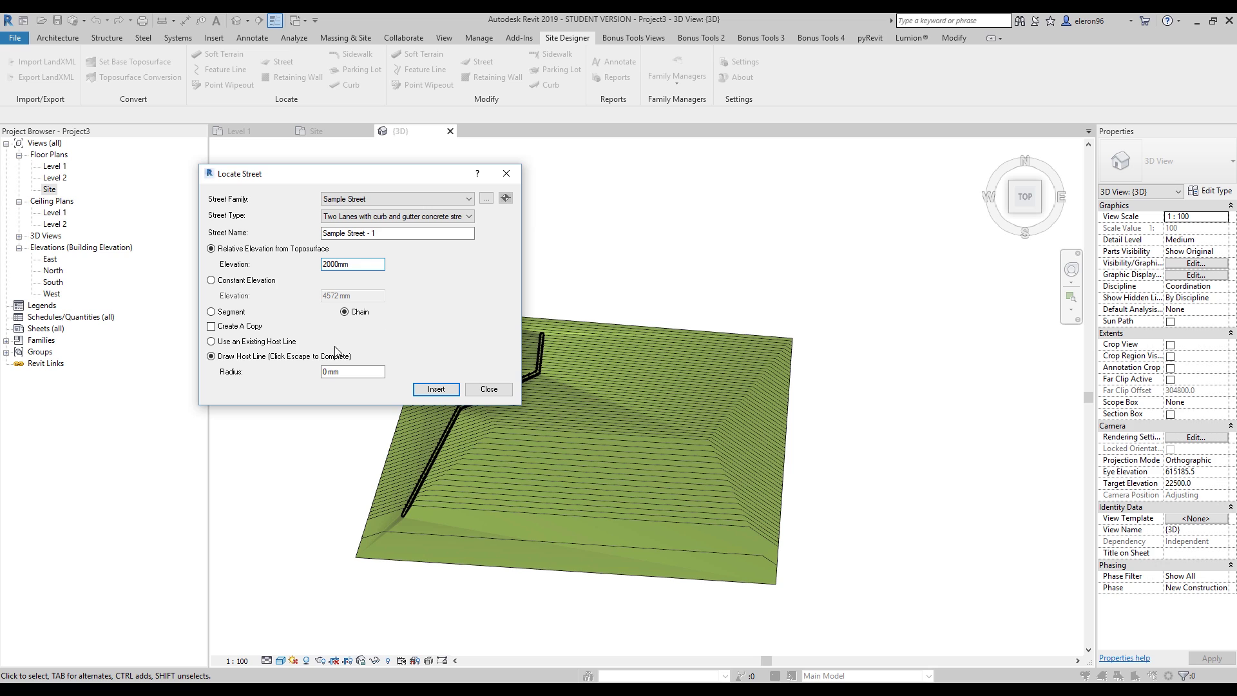
left_click(433, 394)
left_click(435, 390)
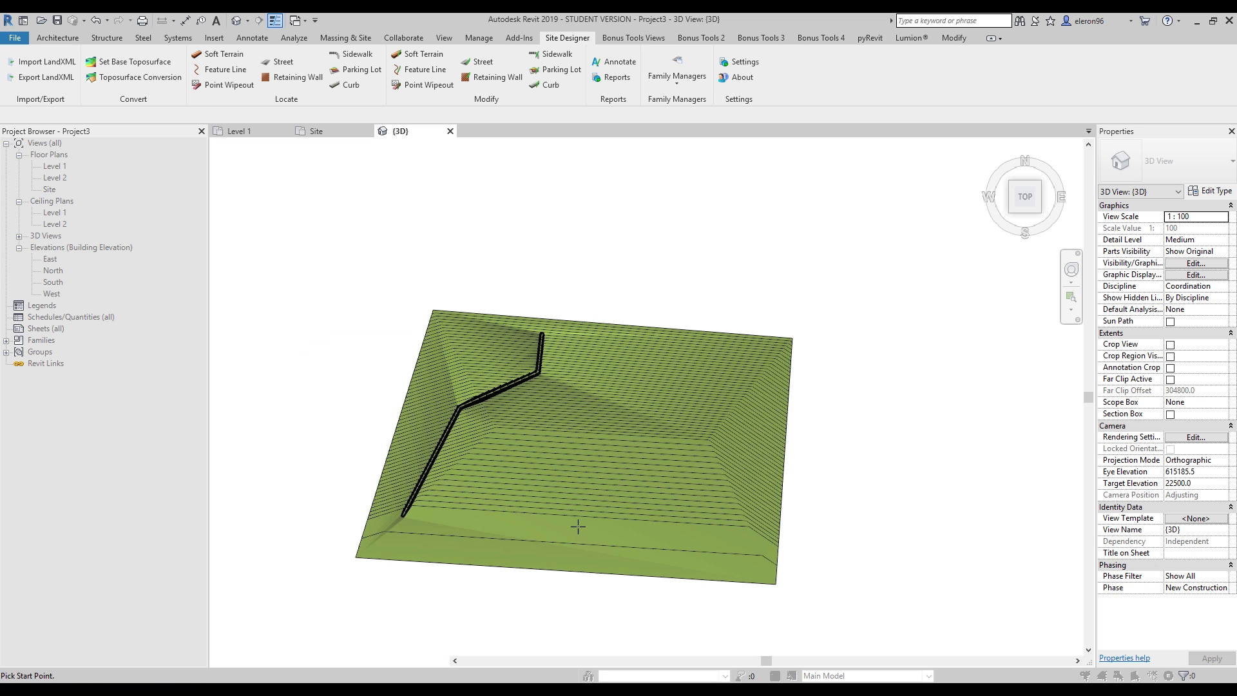
Step: Draw the street's host line alongside the berm from the terrain's lower-left area to its upper part and finish the line
scroll(476, 528, "up", 4)
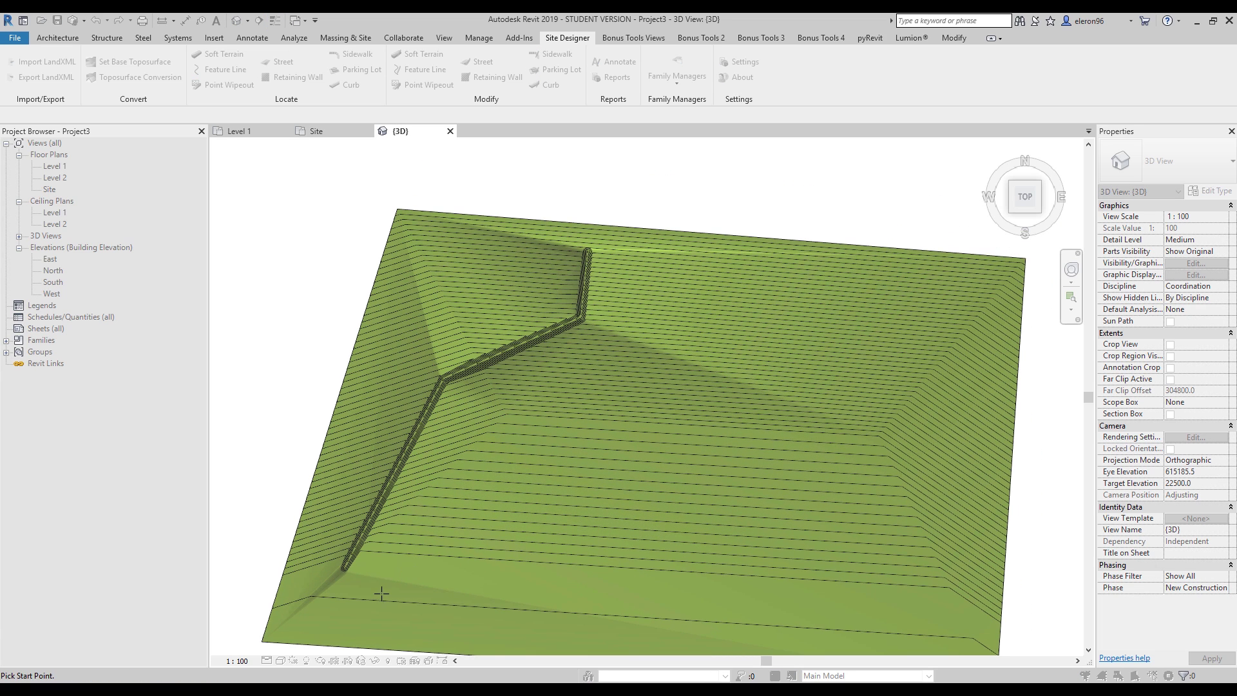
left_click(382, 593)
left_click(463, 443)
left_click(533, 397)
left_click(619, 343)
key("Escape")
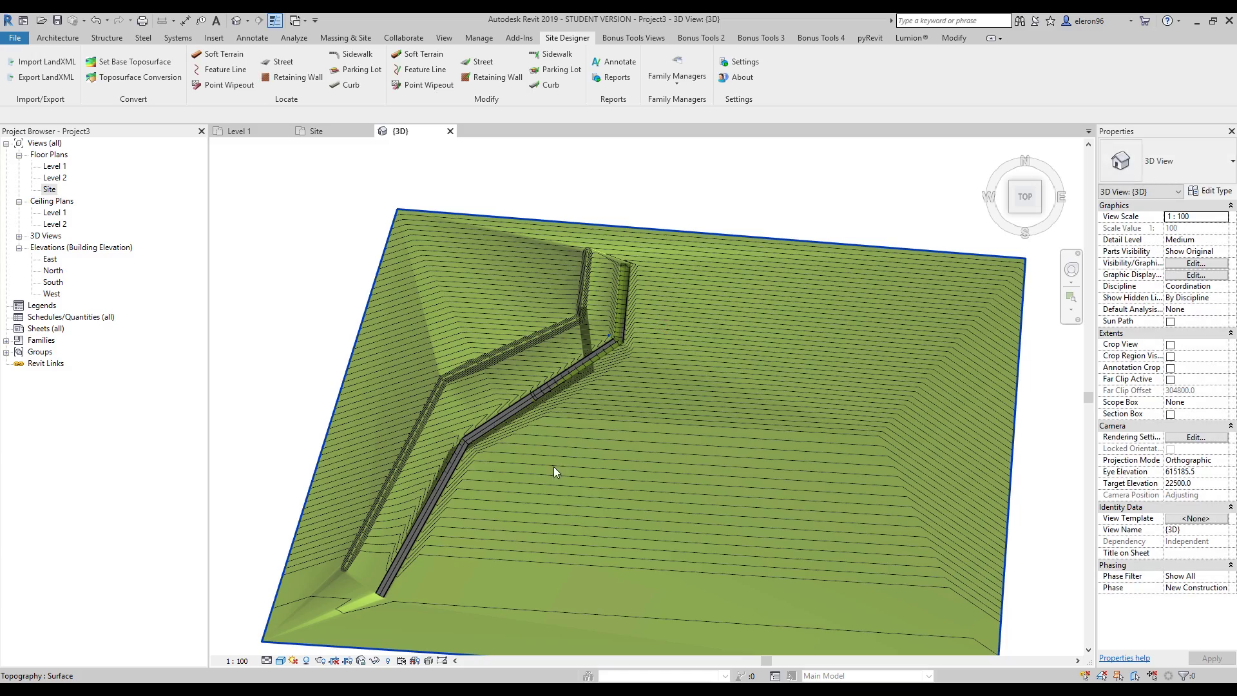
Step: Inspect the new street and the terrain graded around it from above and from the front
middle_click_drag(505, 532, 494, 428)
scroll(580, 443, "down", 4)
scroll(609, 425, "up", 6)
middle_click_drag(608, 425, 785, 381, "shift")
scroll(784, 381, "down", 5)
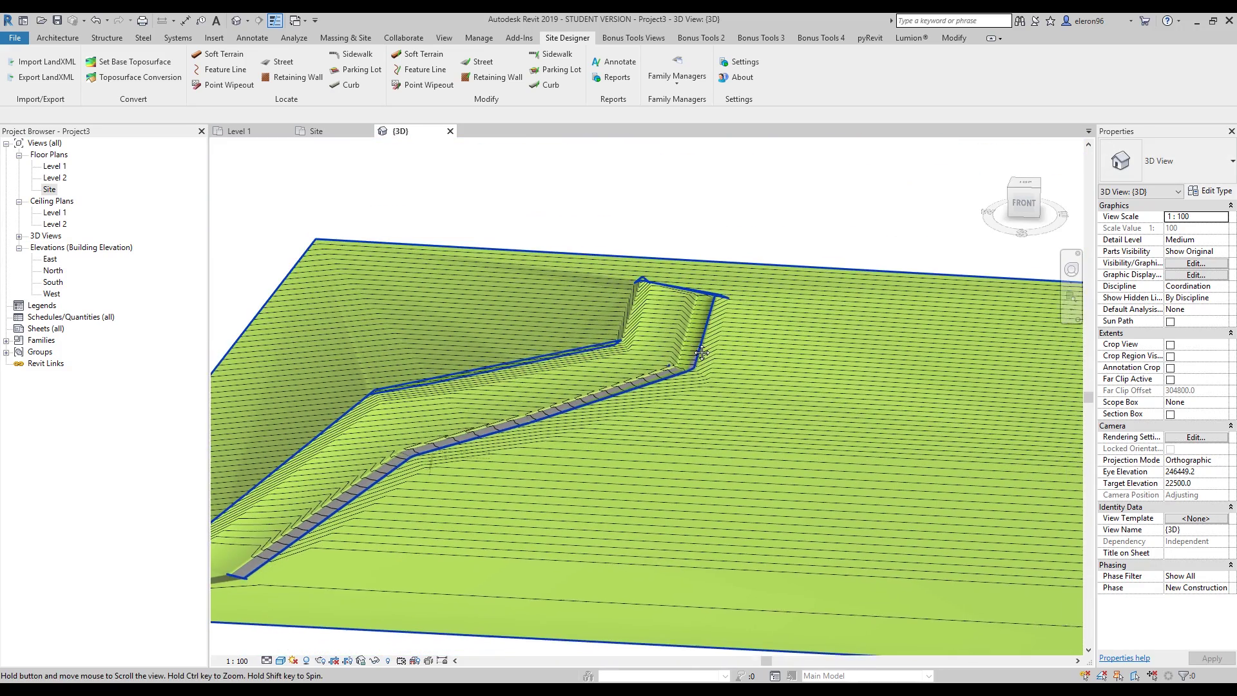
Step: Open the modification options for the street by its host line and close them without choosing an edit
left_click(479, 63)
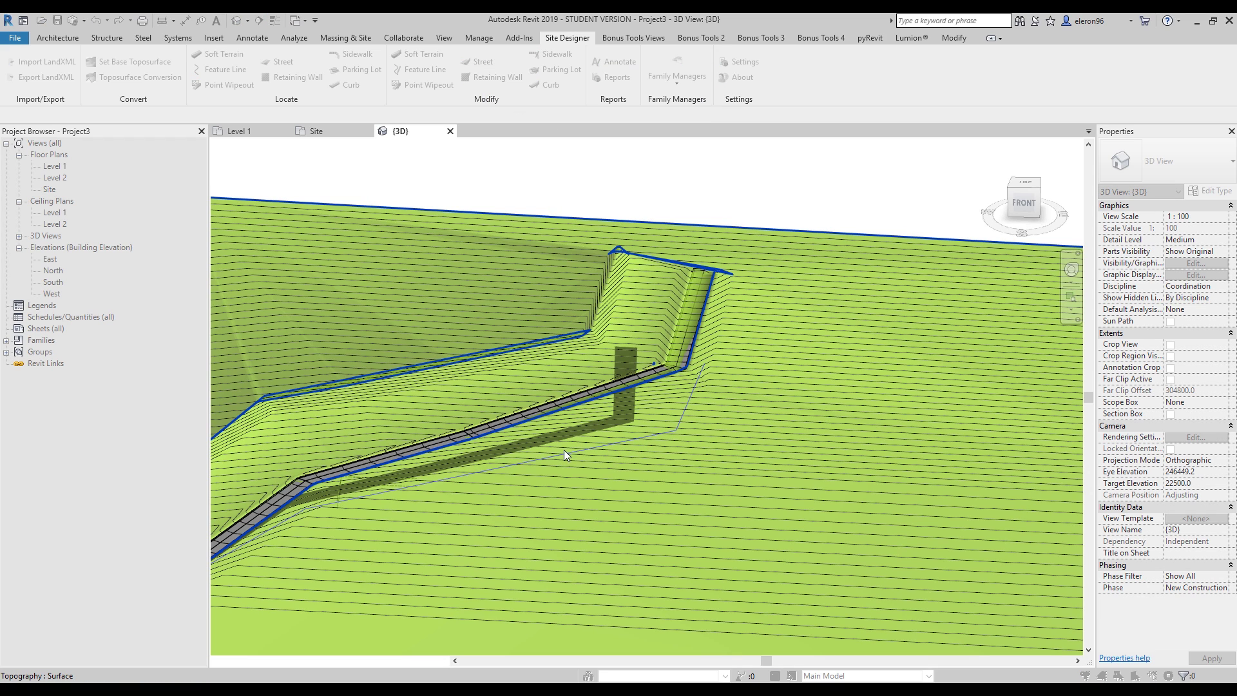
left_click(533, 458)
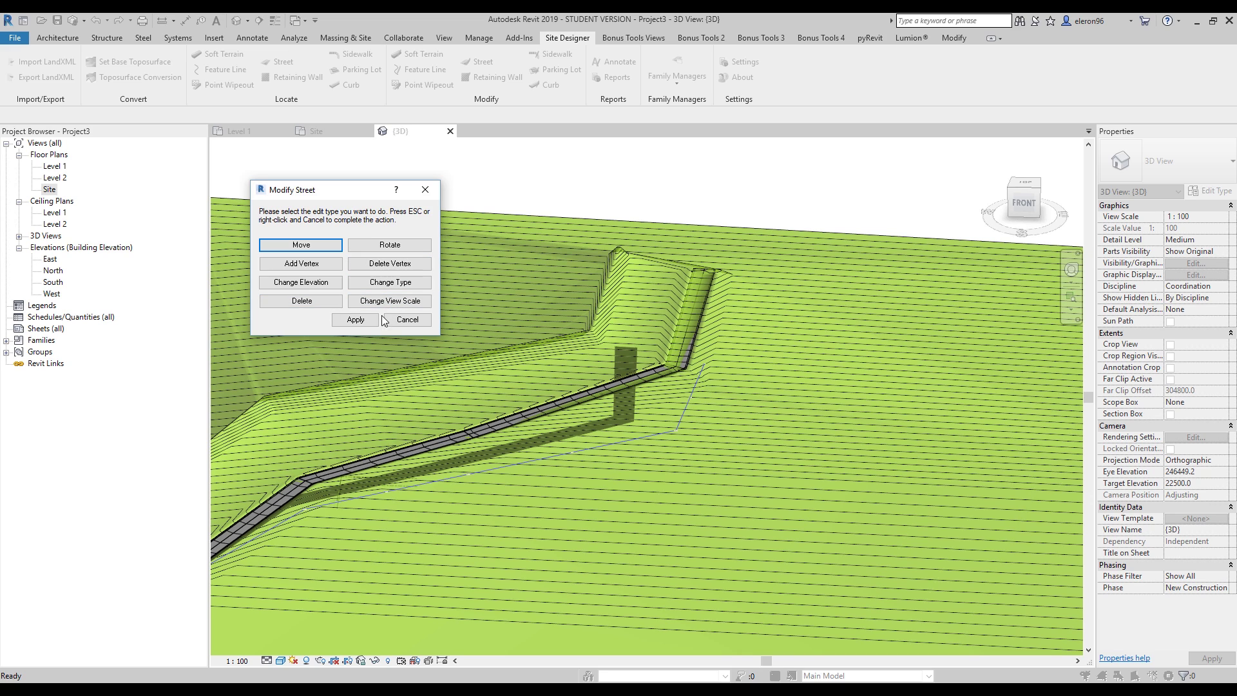
left_click(430, 191)
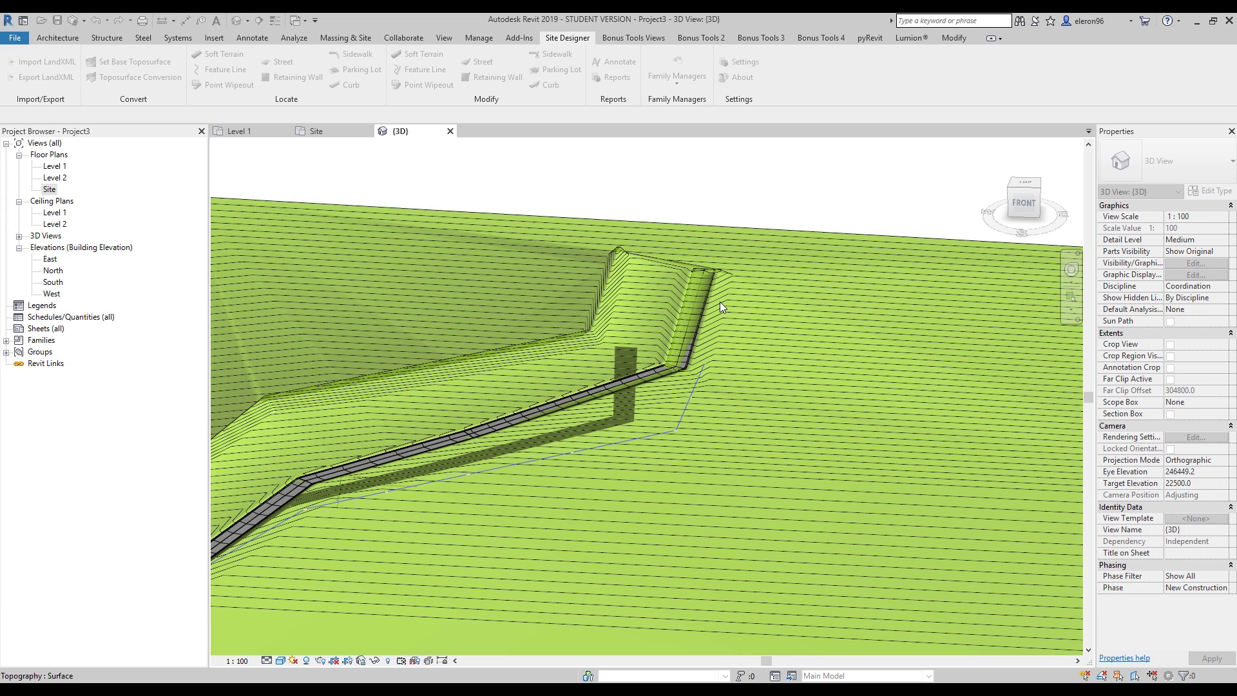
Step: Set up a Sample Retaining Wall with 0 mm wall exposure relative to the toposurface and begin inserting it from the top view
left_click(1027, 184)
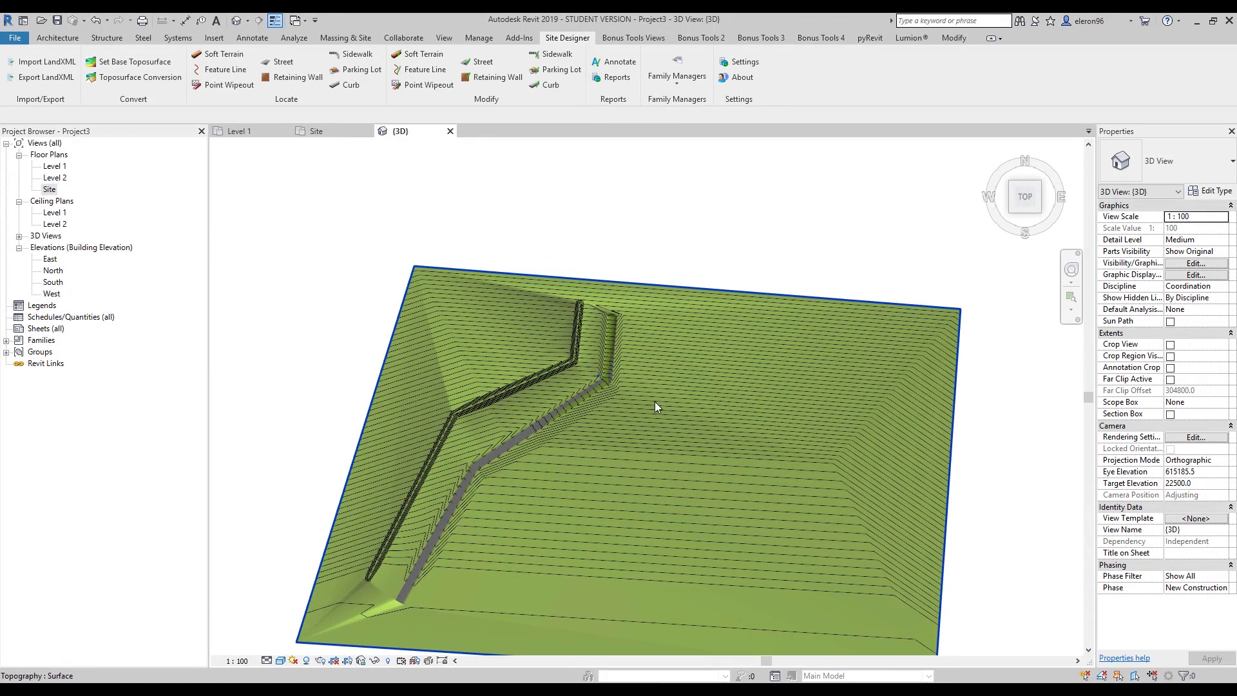
scroll(656, 400, "up", 2)
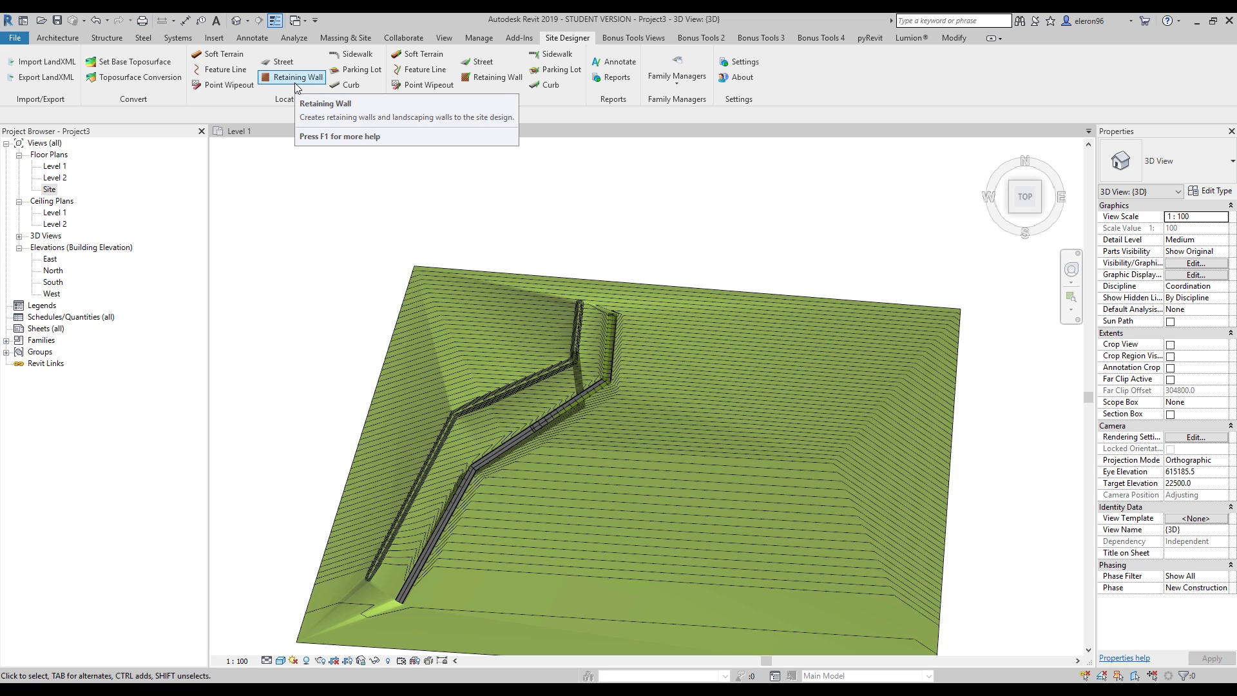
scroll(583, 580, "up", 3)
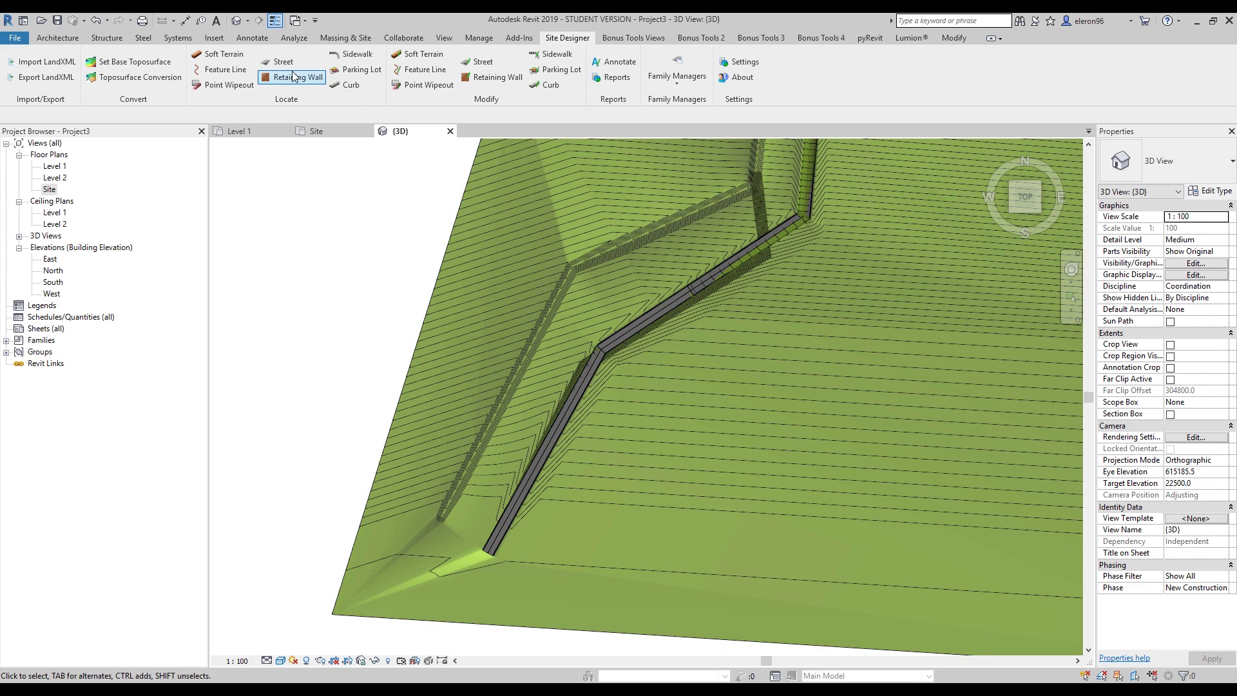
left_click(294, 76)
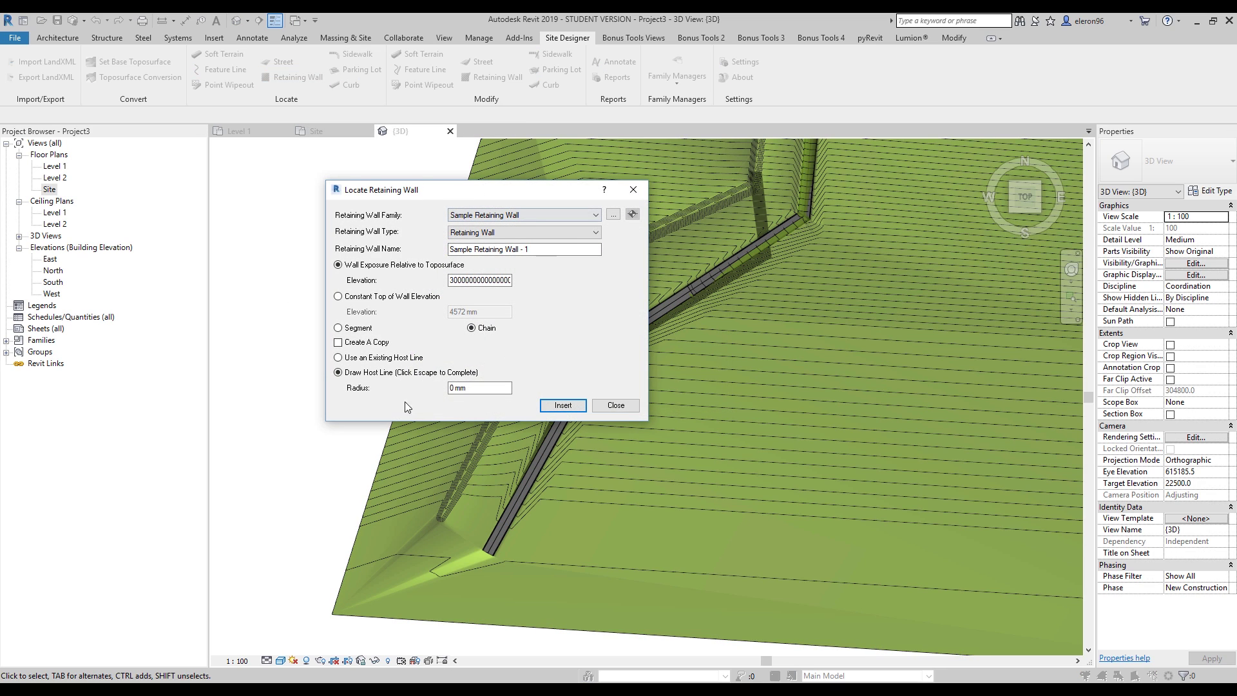
double_click(466, 280)
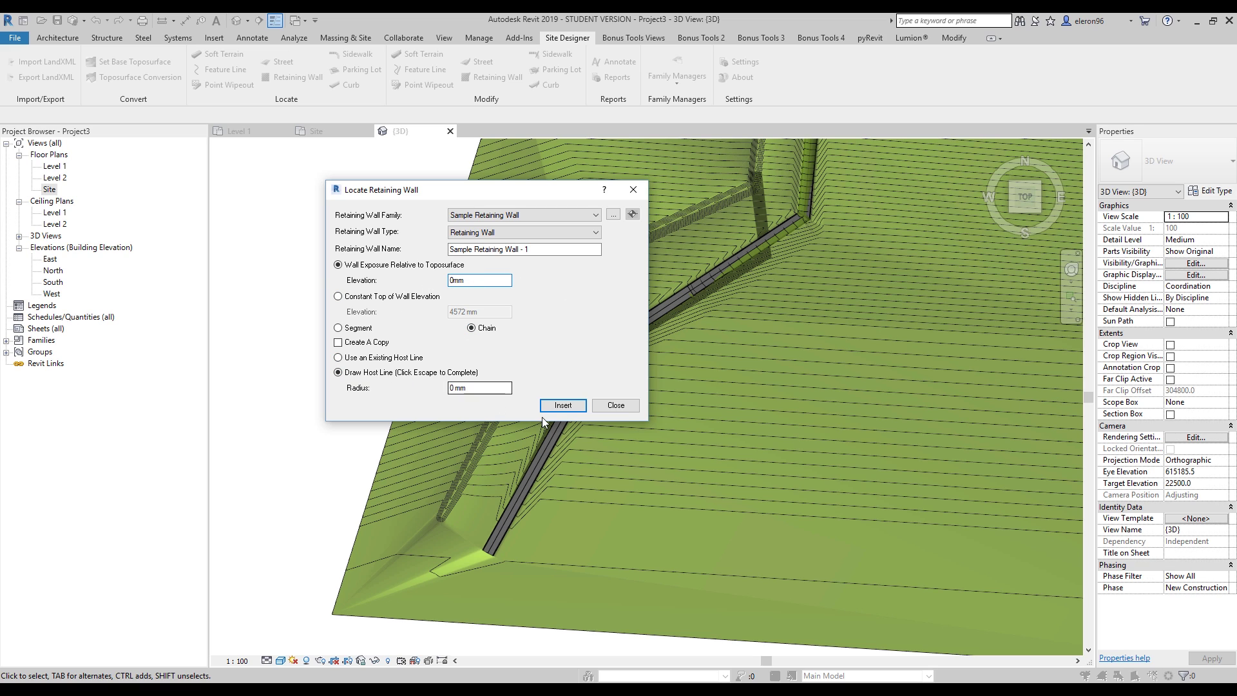
left_click(563, 404)
Step: Draw the retaining wall's host line along the street side of the berm, from its lower end to its upper end
scroll(483, 490, "up", 4)
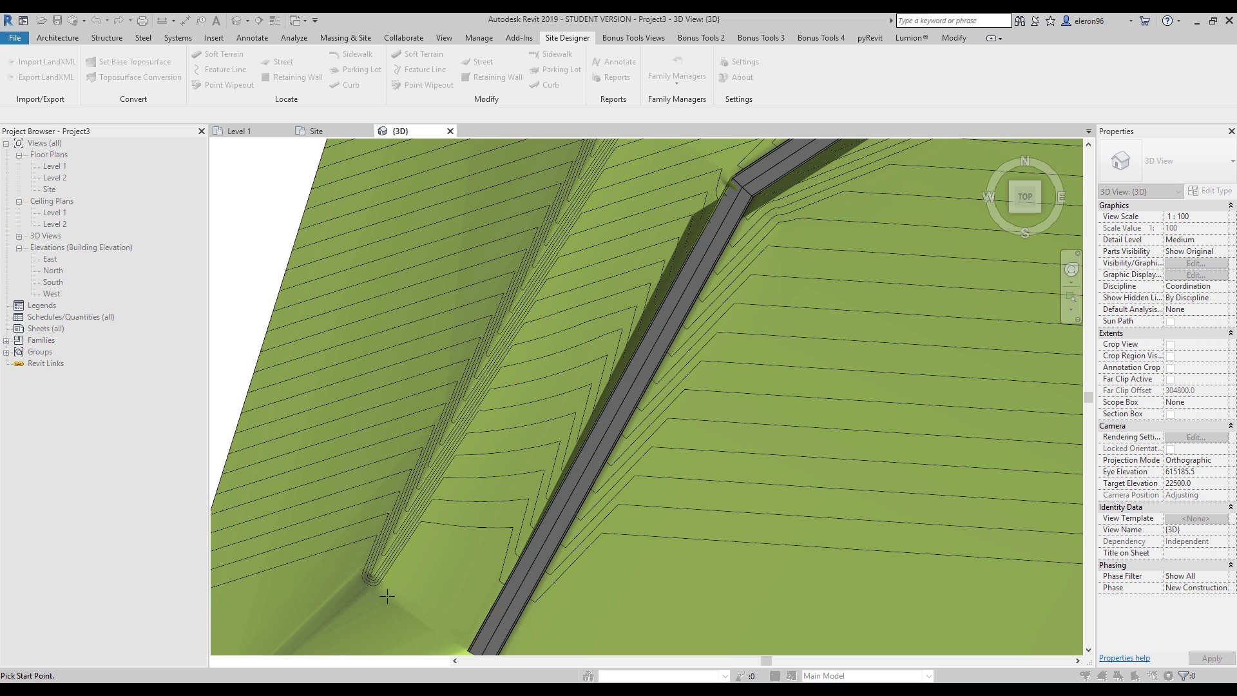
middle_click_drag(535, 343, 472, 500)
middle_click_drag(574, 304, 482, 511)
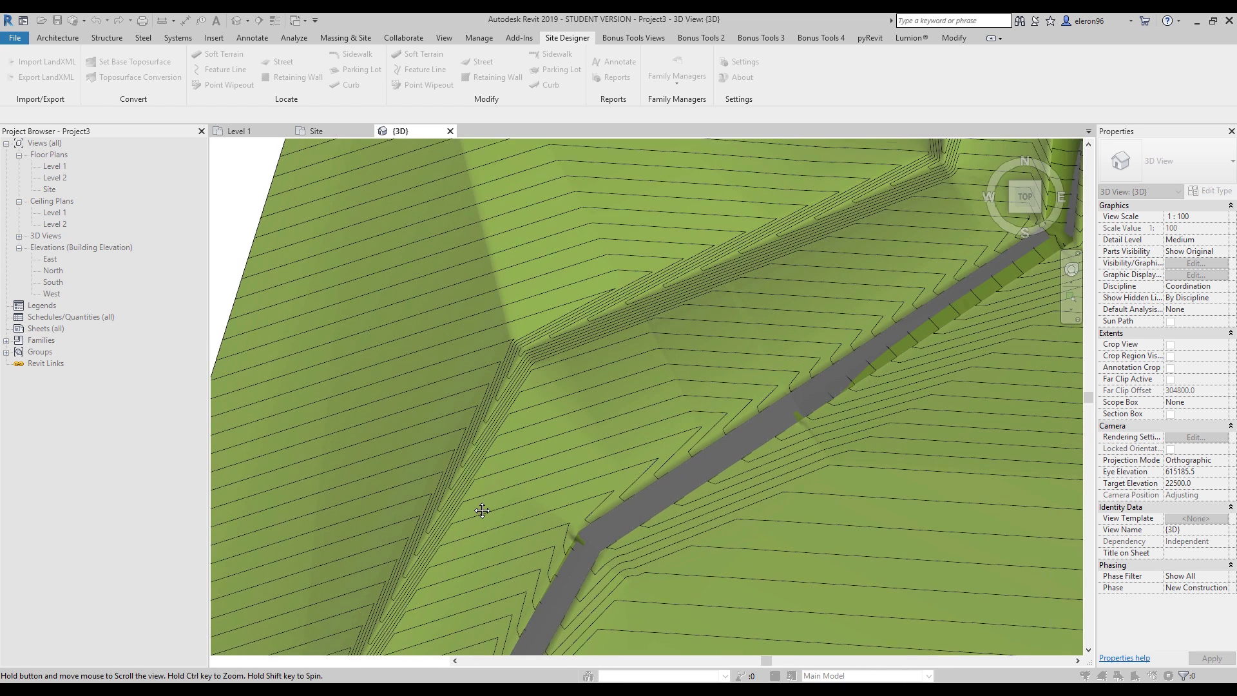
left_click(517, 431)
middle_click_drag(536, 377, 677, 301, "shift")
left_click(639, 312)
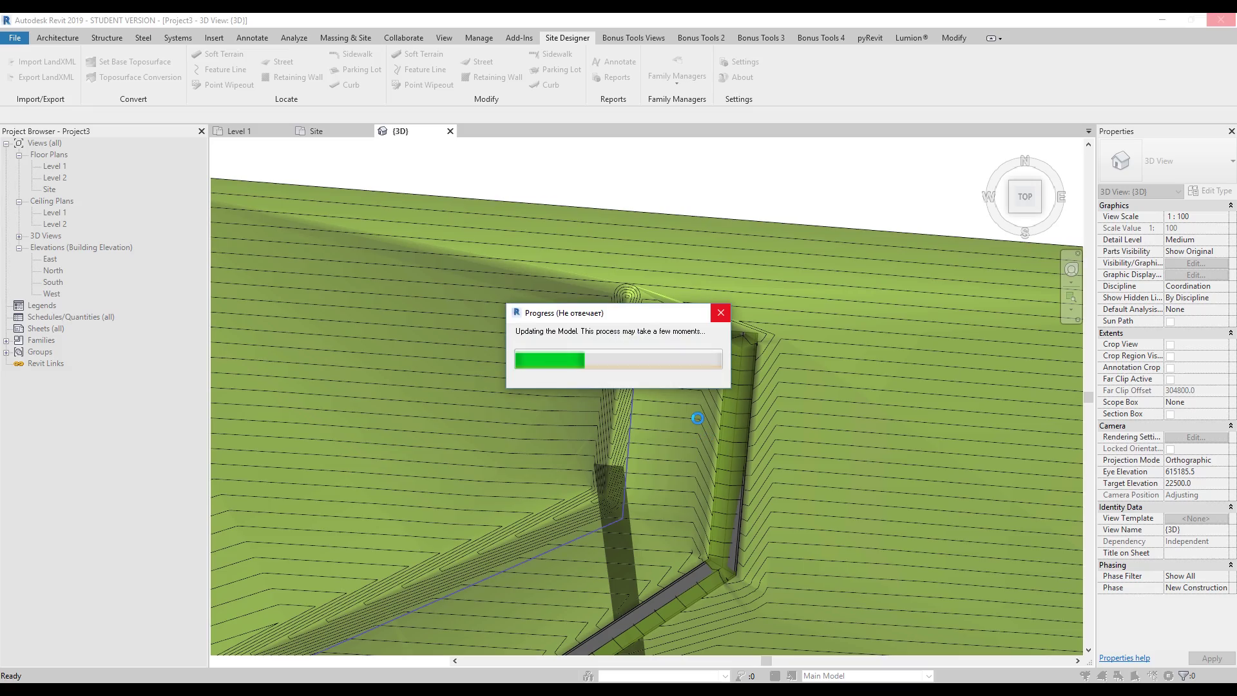
Step: Inspect the retaining wall and how it meets the terrain from the front and from below the surface
middle_click_drag(712, 281, 761, 354, "shift")
scroll(694, 379, "down", 5)
scroll(767, 500, "up", 5)
middle_click_drag(760, 355, 590, 370)
scroll(507, 398, "up", 5)
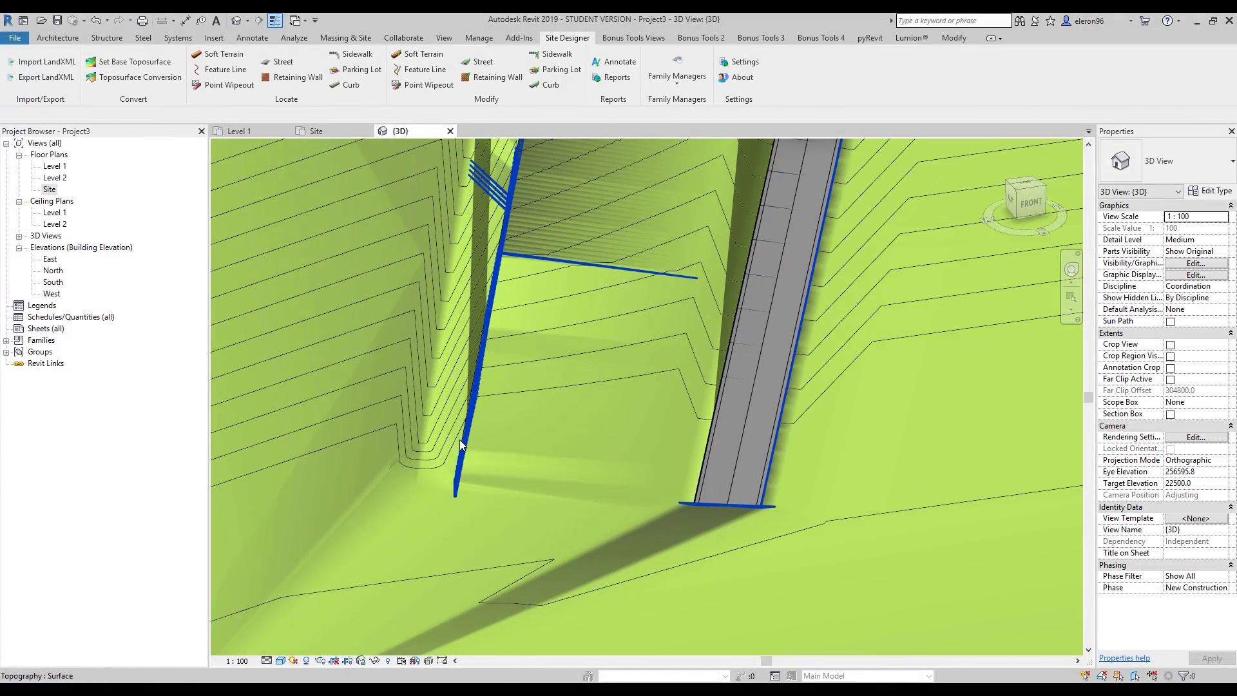
middle_click_drag(551, 485, 536, 346, "shift")
scroll(580, 332, "up", 6)
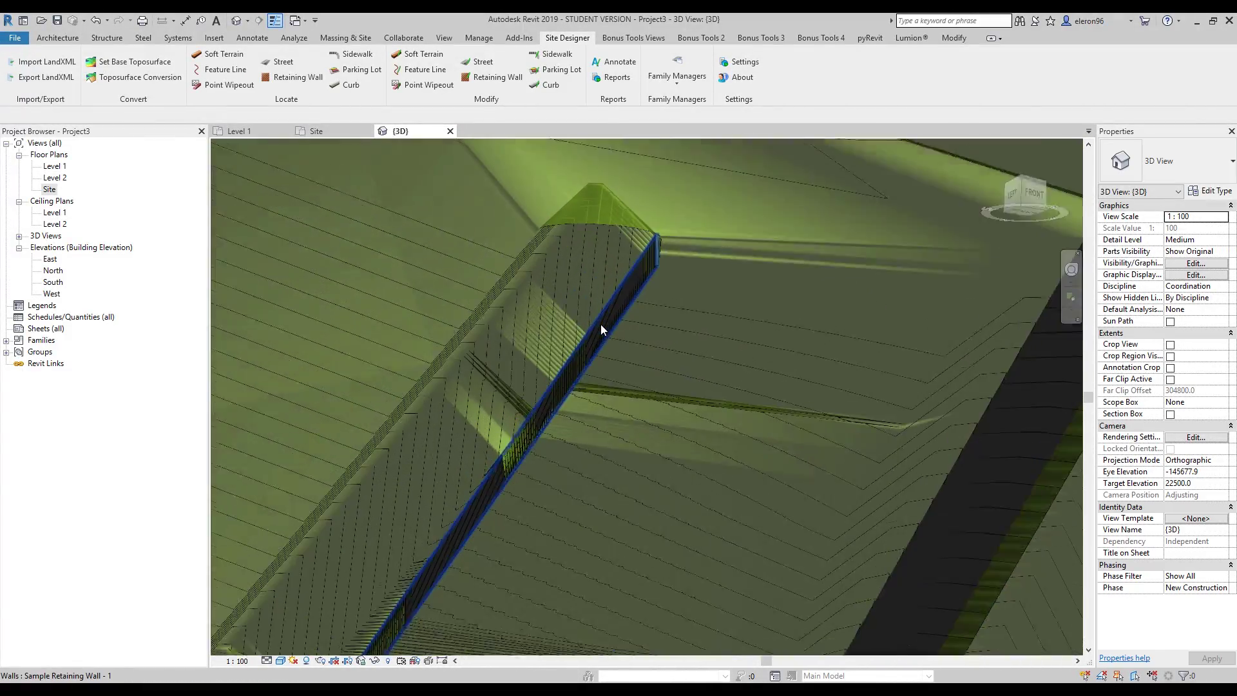
scroll(601, 323, "up", 2)
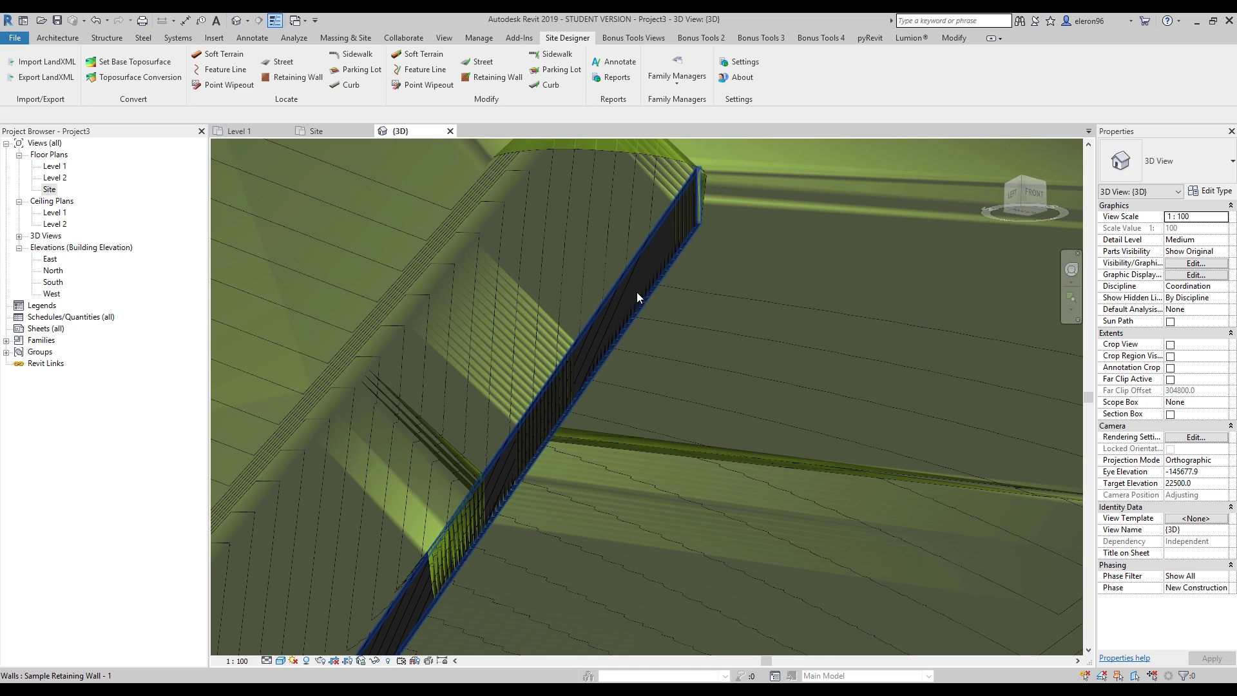
Step: Undo the placement of the retaining wall
left_click(693, 189)
middle_click_drag(692, 191, 696, 398, "shift")
key("ctrl+z")
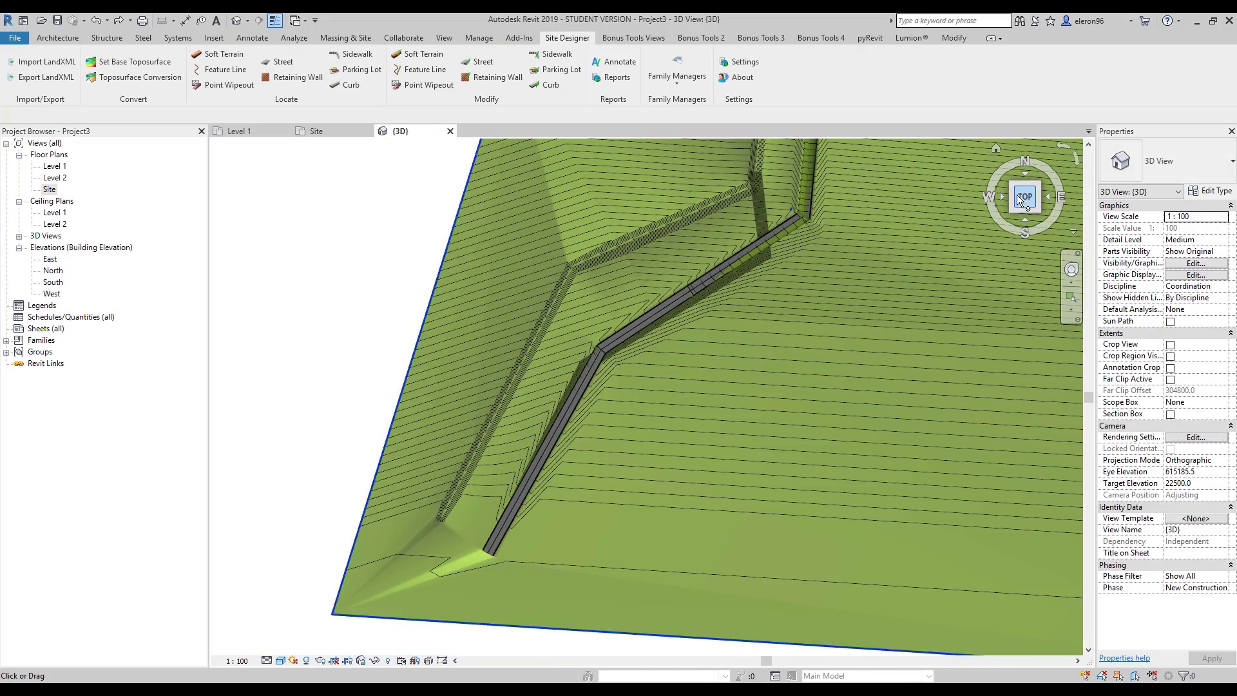
Step: Try to insert a Sample Retaining Wall with 5000 mm exposure relative to the toposurface along the street side of the berm
scroll(552, 382, "up", 3)
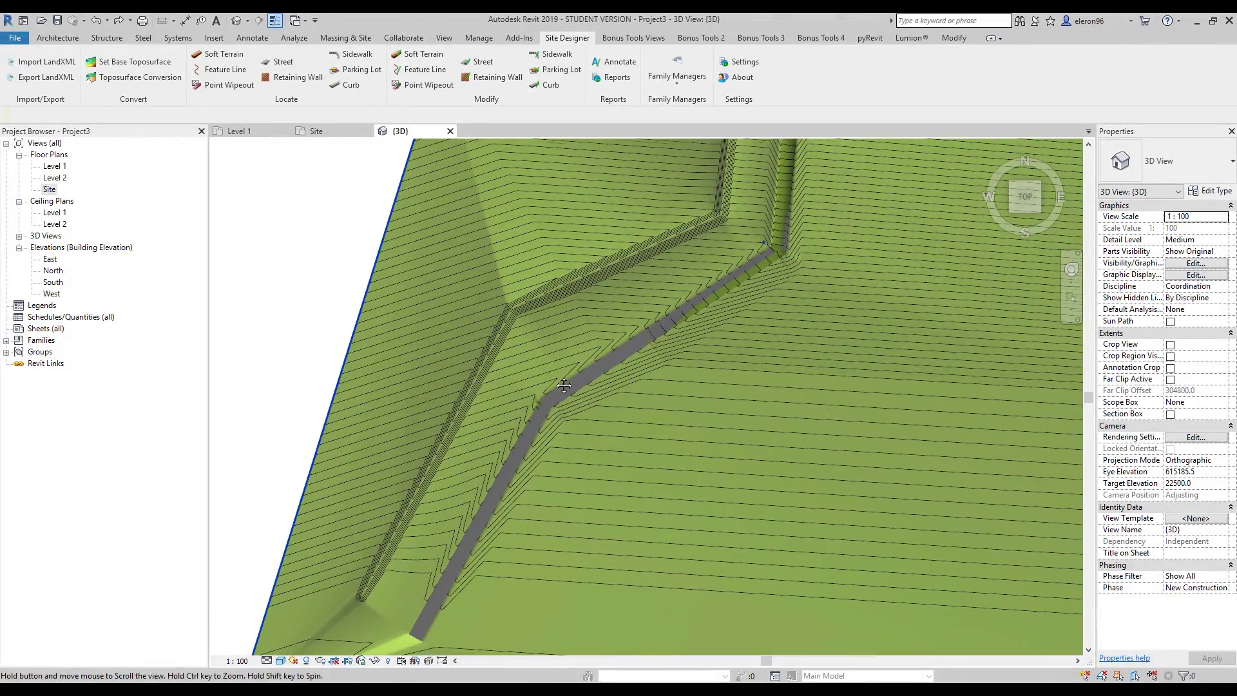
left_click(292, 77)
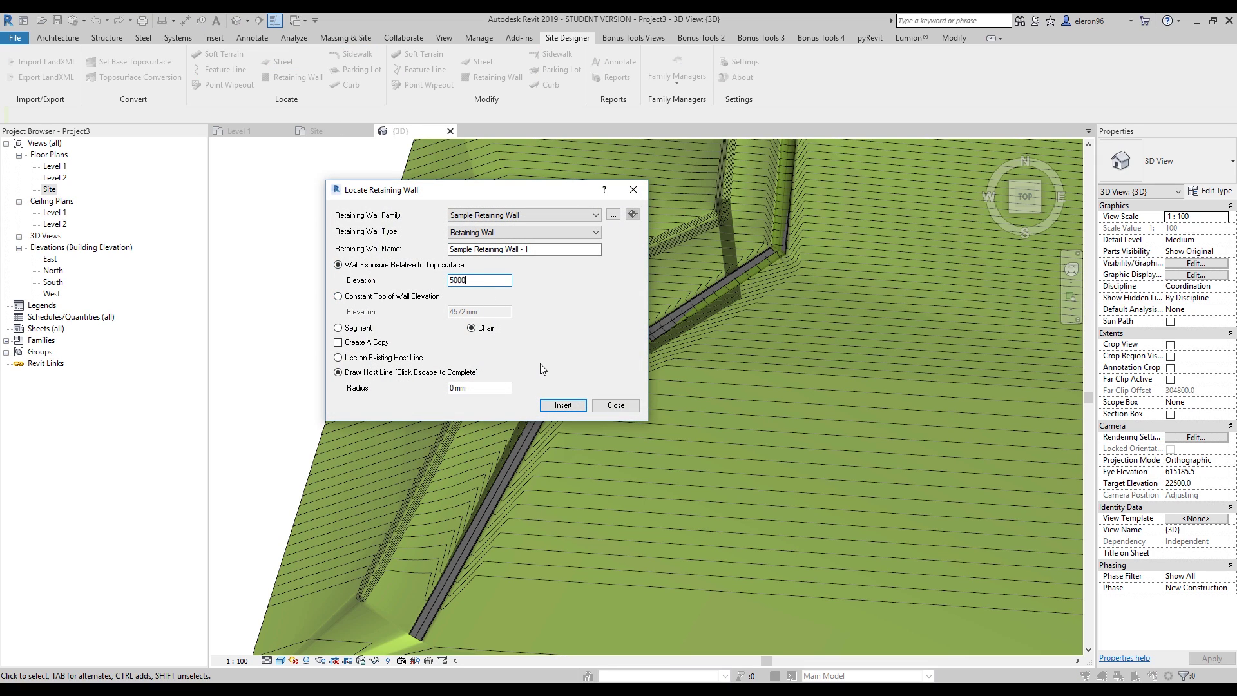
left_click(563, 406)
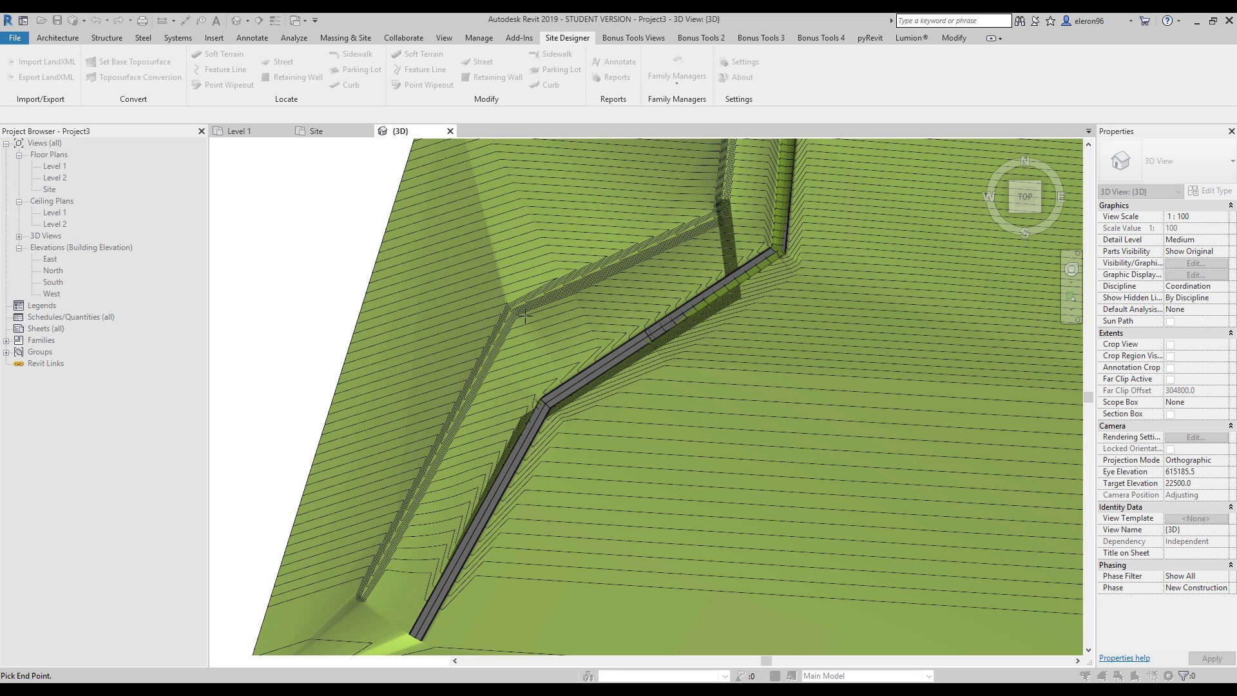
left_click(747, 221)
middle_click_drag(744, 202, 717, 322)
left_click(732, 243)
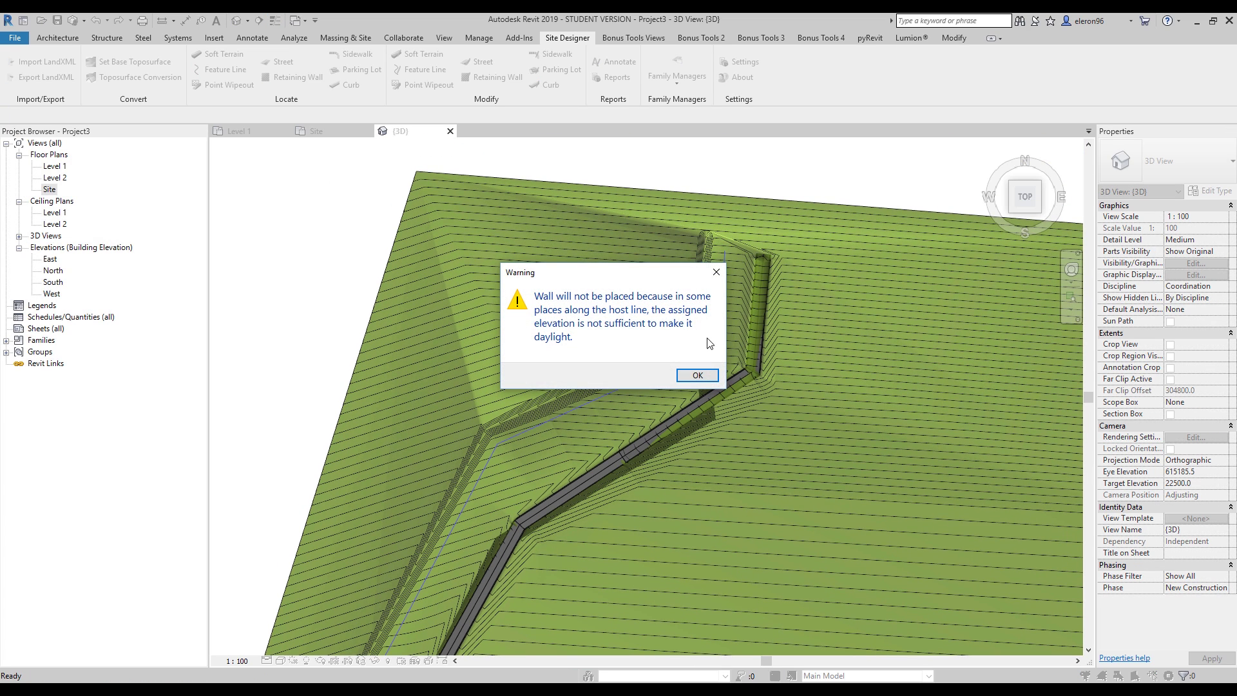
left_click(696, 375)
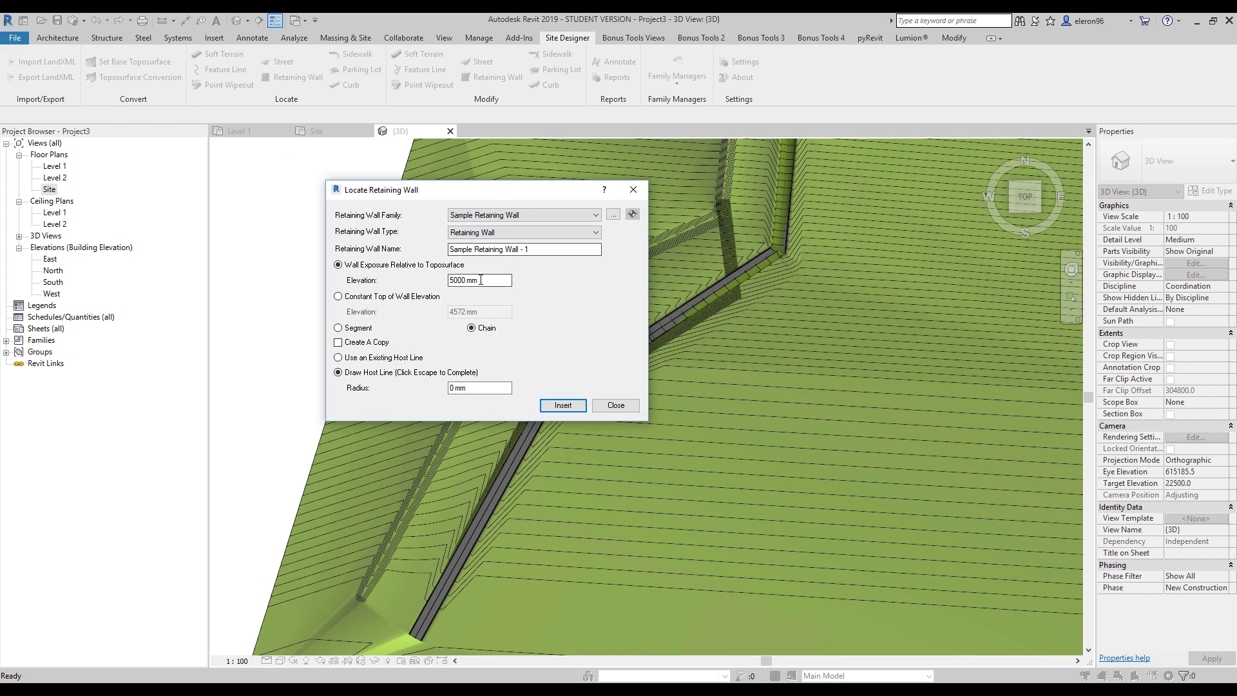
Step: Set the retaining wall's exposure to 300 mm and draw its host line between the berm and the street
key("BackSpace")
type("3000")
left_click(562, 406)
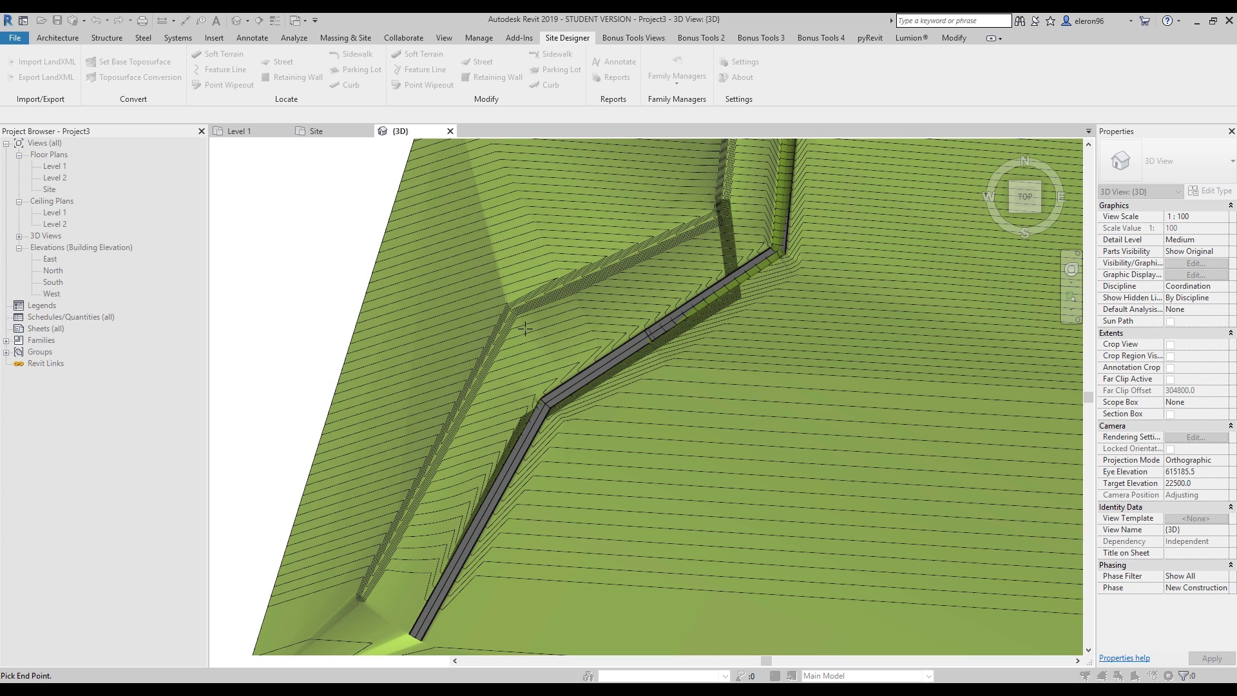
middle_click_drag(747, 223, 740, 193, "shift")
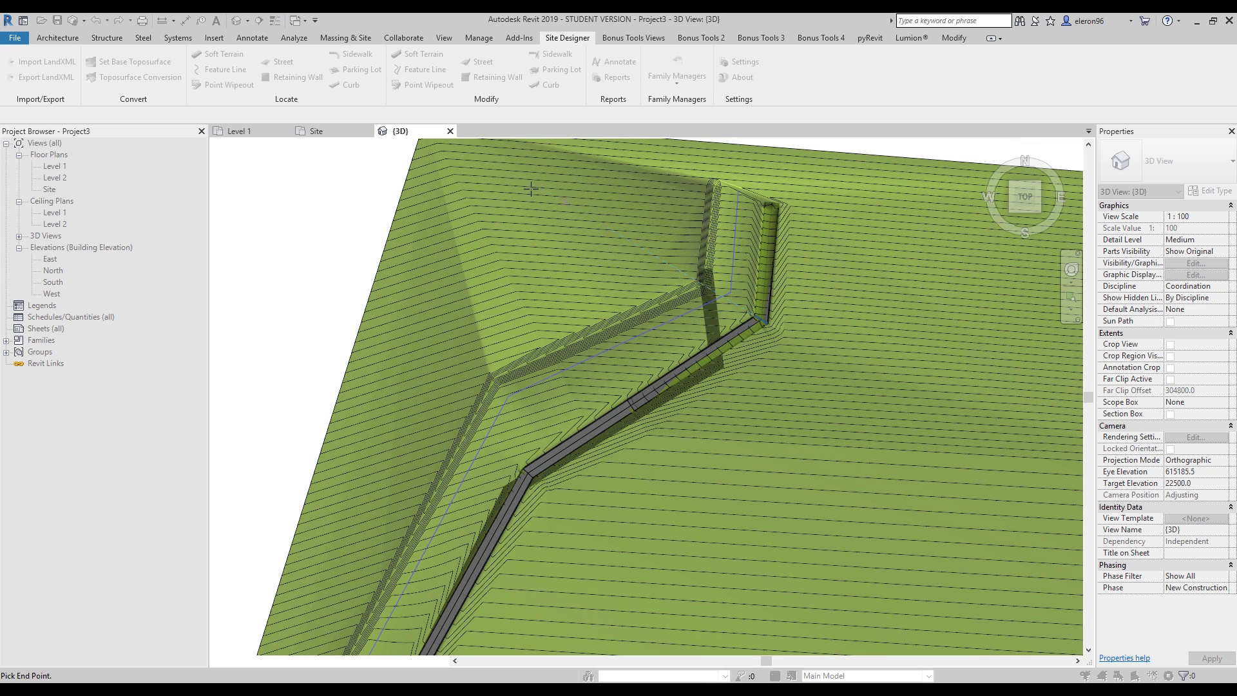
left_click(563, 326)
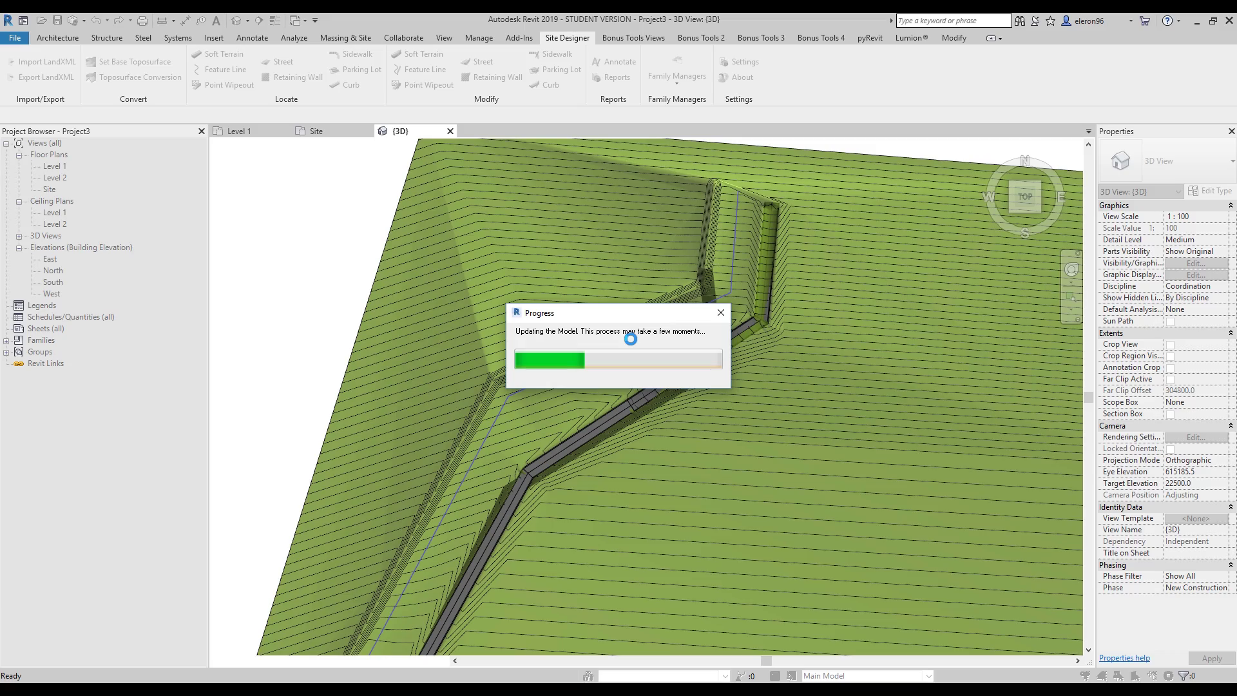
Step: Examine the retaining wall's corner and the terrain along its base up close
scroll(683, 291, "up", 3)
middle_click_drag(727, 268, 514, 21, "shift")
left_click(755, 514)
scroll(756, 514, "up", 5)
scroll(655, 239, "up", 2)
key("Escape")
scroll(865, 536, "up", 2)
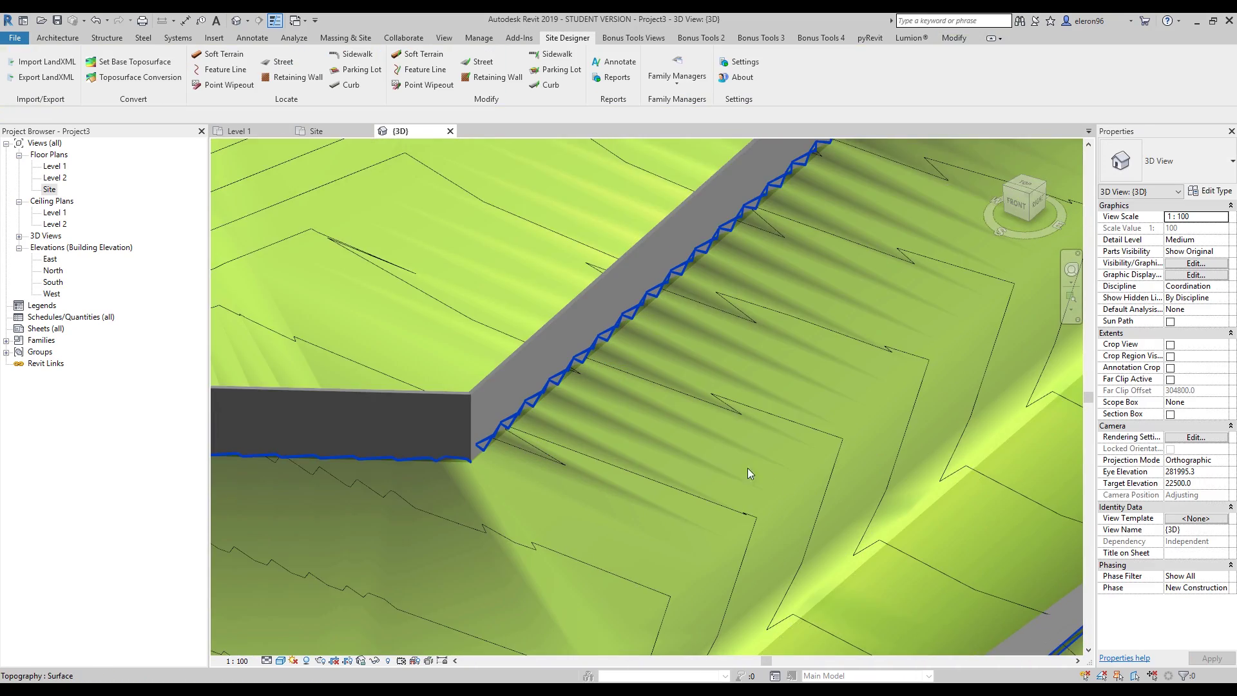
scroll(737, 463, "up", 2)
scroll(595, 400, "up", 2)
middle_click_drag(488, 347, 768, 301)
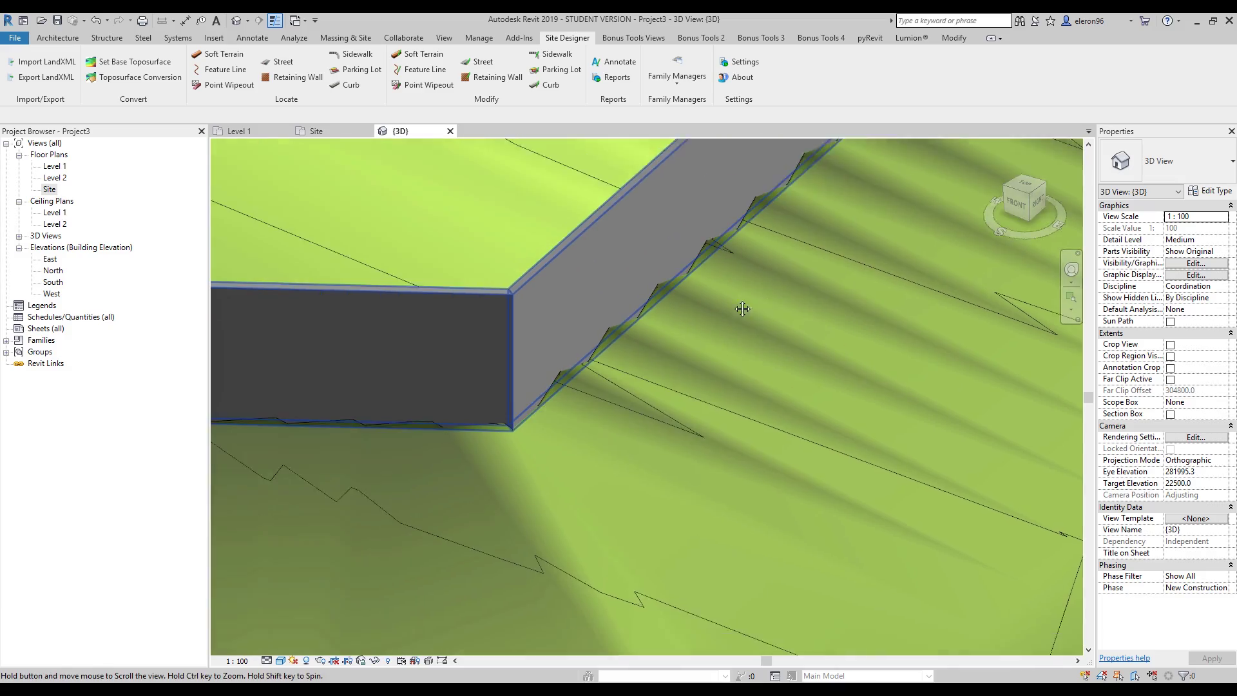
Step: Inspect the full run of the retaining wall beside the street from several sides
middle_click_drag(597, 414, 1070, 358)
middle_click_drag(240, 381, 377, 522)
scroll(670, 370, "down", 5)
scroll(645, 373, "down", 3)
scroll(645, 373, "up", 3)
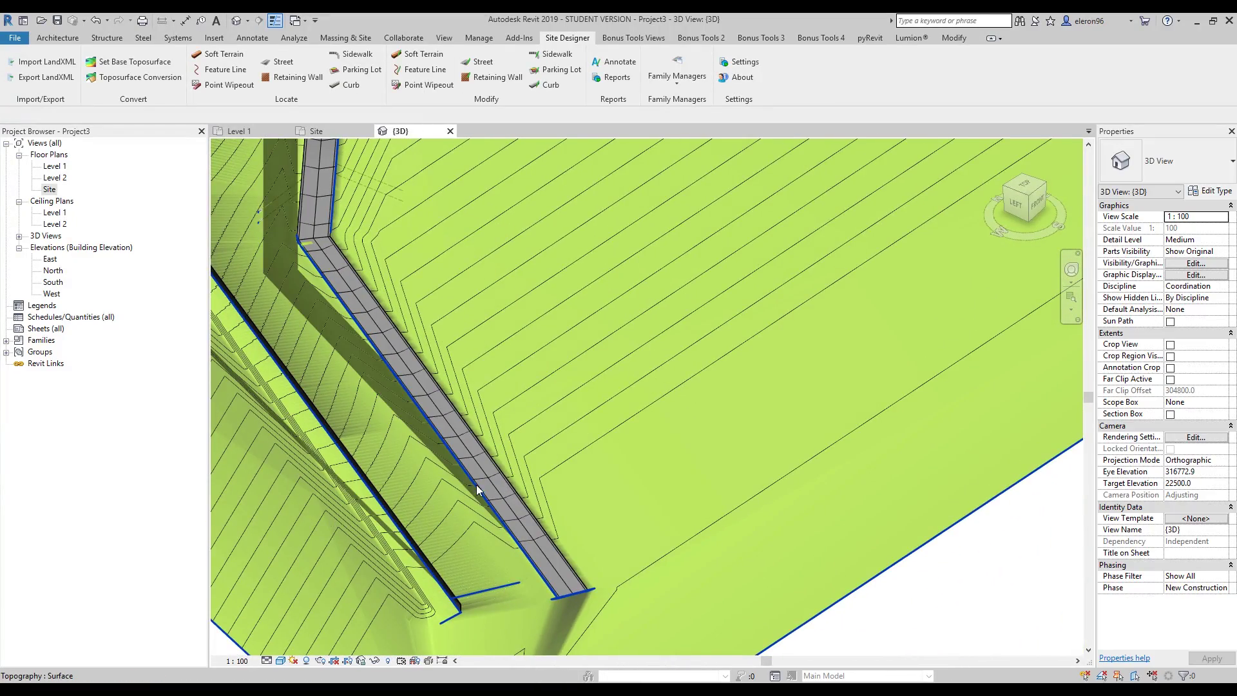
middle_click_drag(477, 485, 664, 446, "shift")
scroll(593, 431, "down", 4)
scroll(536, 368, "up", 2)
scroll(536, 369, "up", 2)
Step: Open the modification options for the retaining wall by its host line and cancel without choosing an edit
left_click(536, 294)
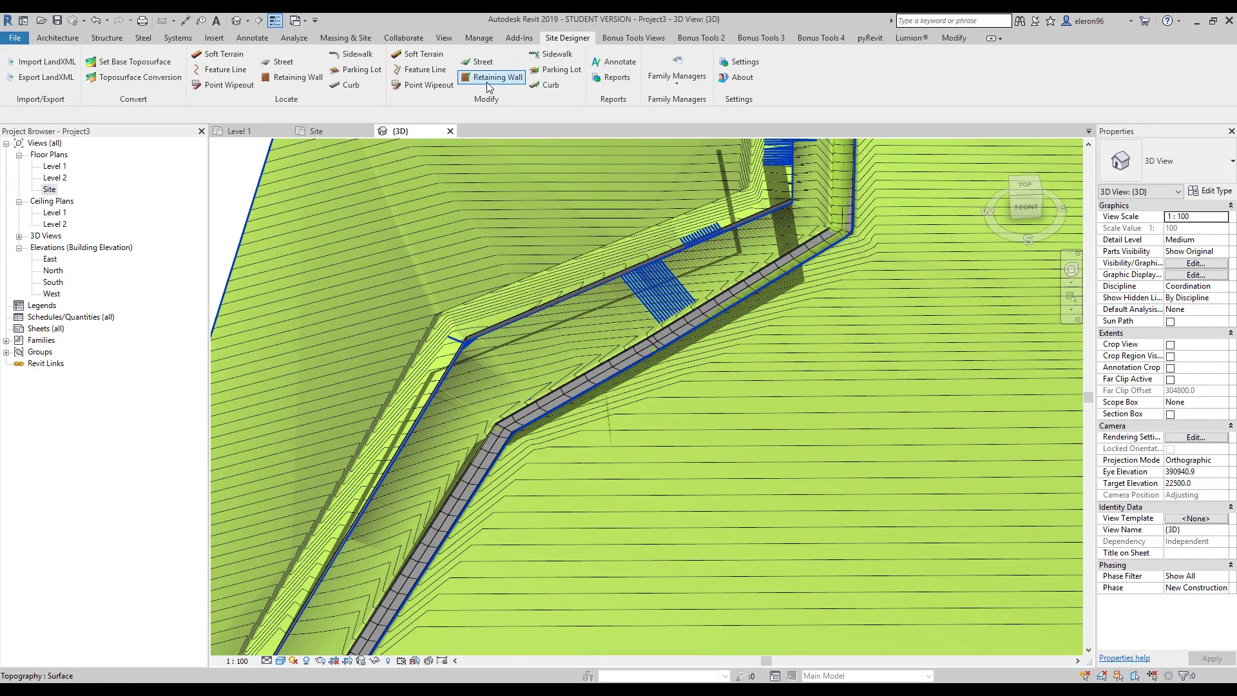
left_click(486, 80)
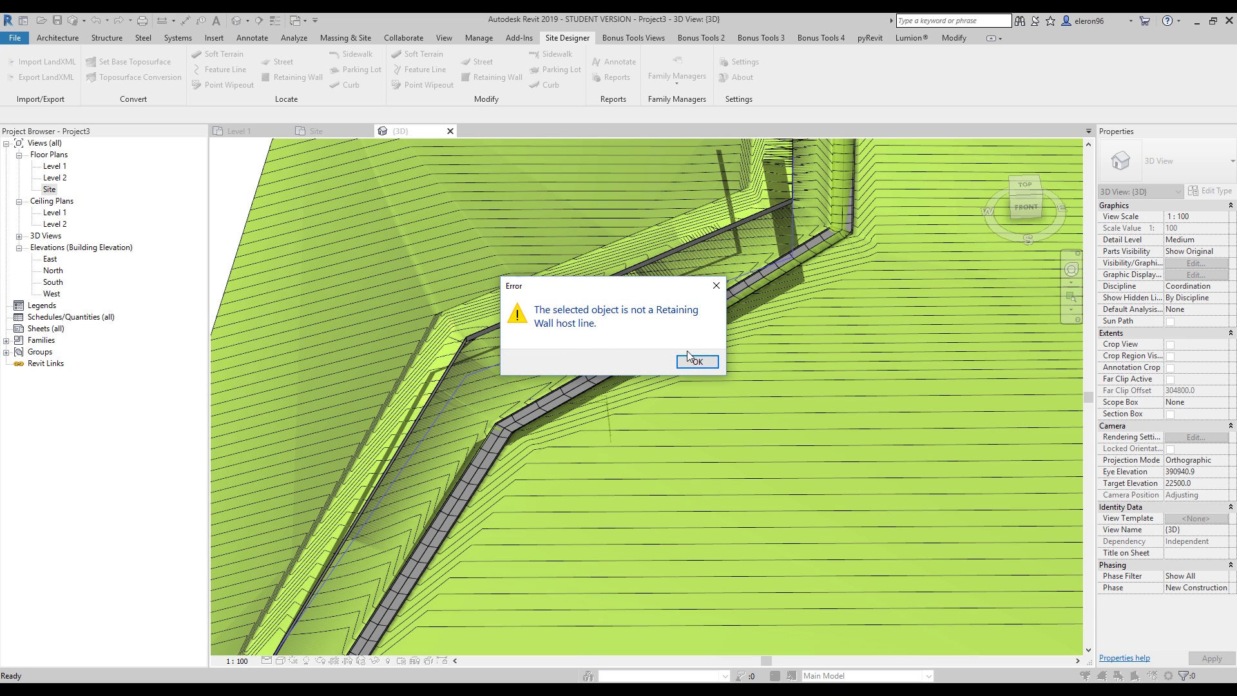
left_click(694, 361)
left_click(531, 352)
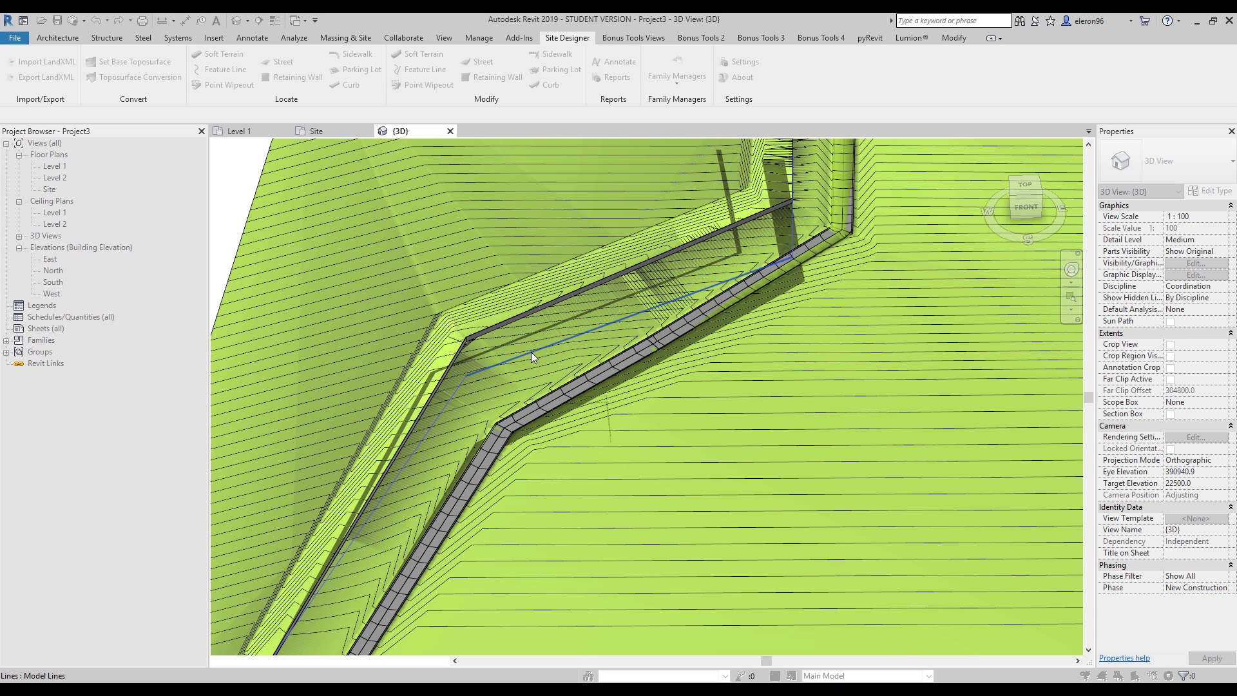
left_click_drag(82, 51, 484, 196)
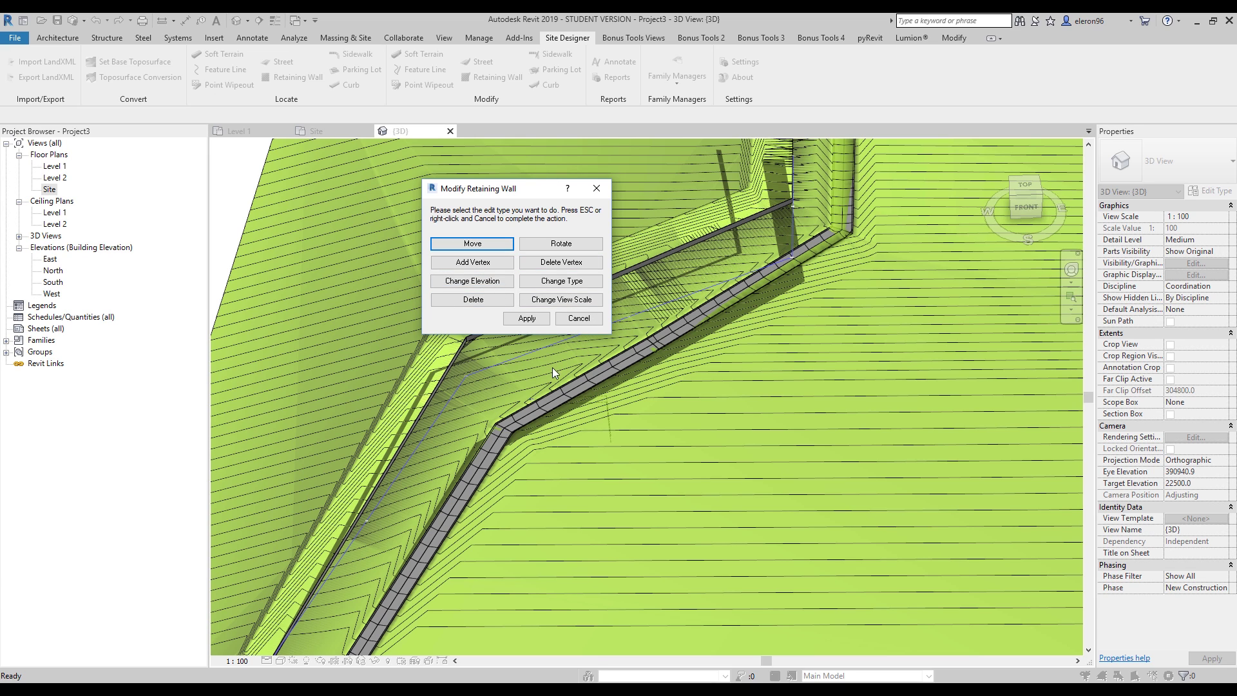
left_click(579, 318)
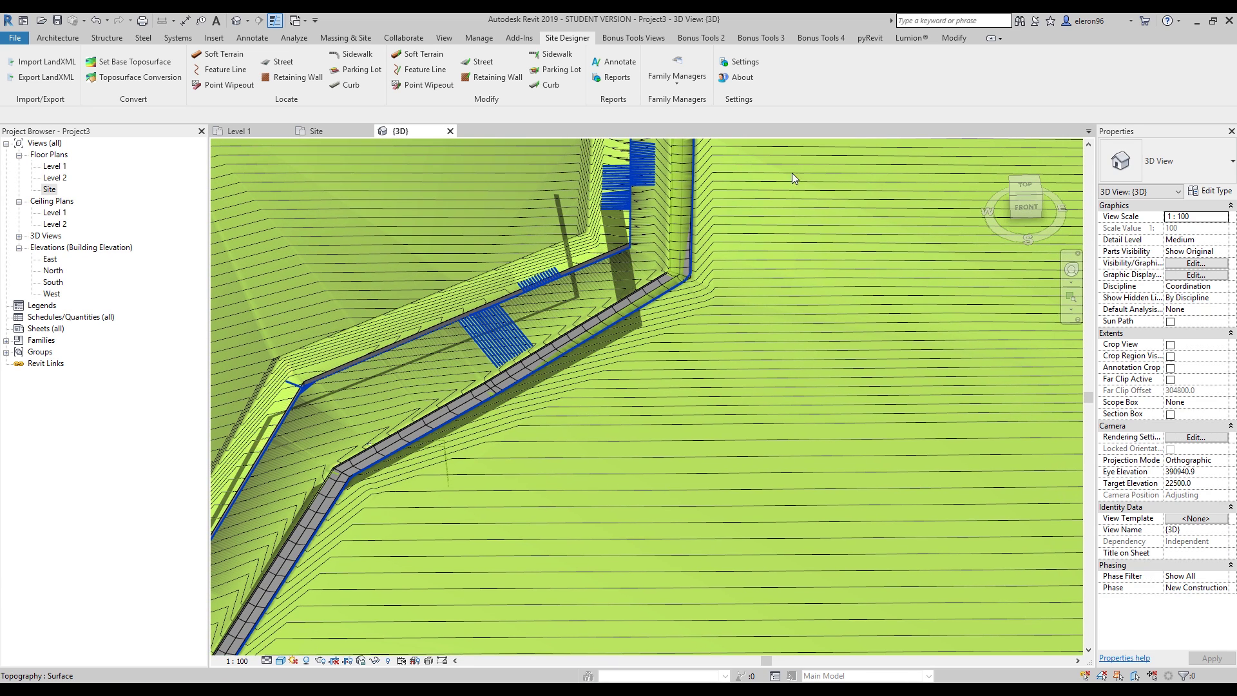
Step: Insert a 4 foot concrete sidewalk at 0 mm relative elevation from the toposurface along a closed polygonal host line beside the street
left_click(1038, 187)
left_click(356, 55)
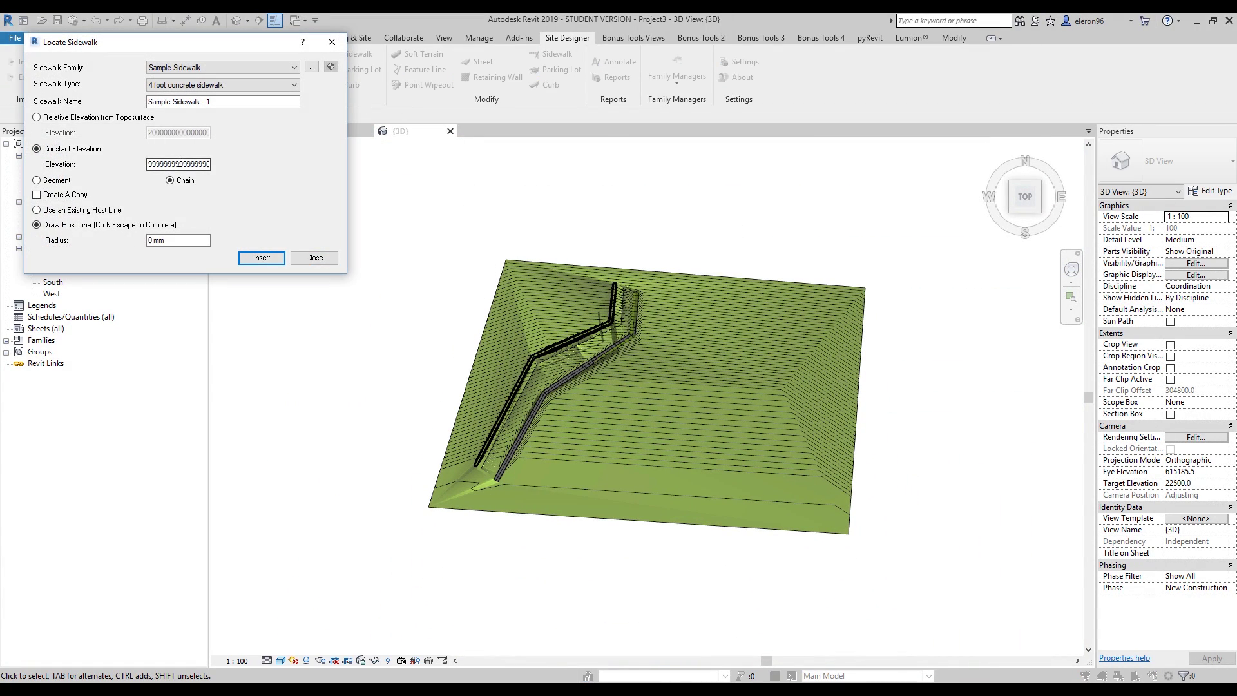
left_click(37, 117)
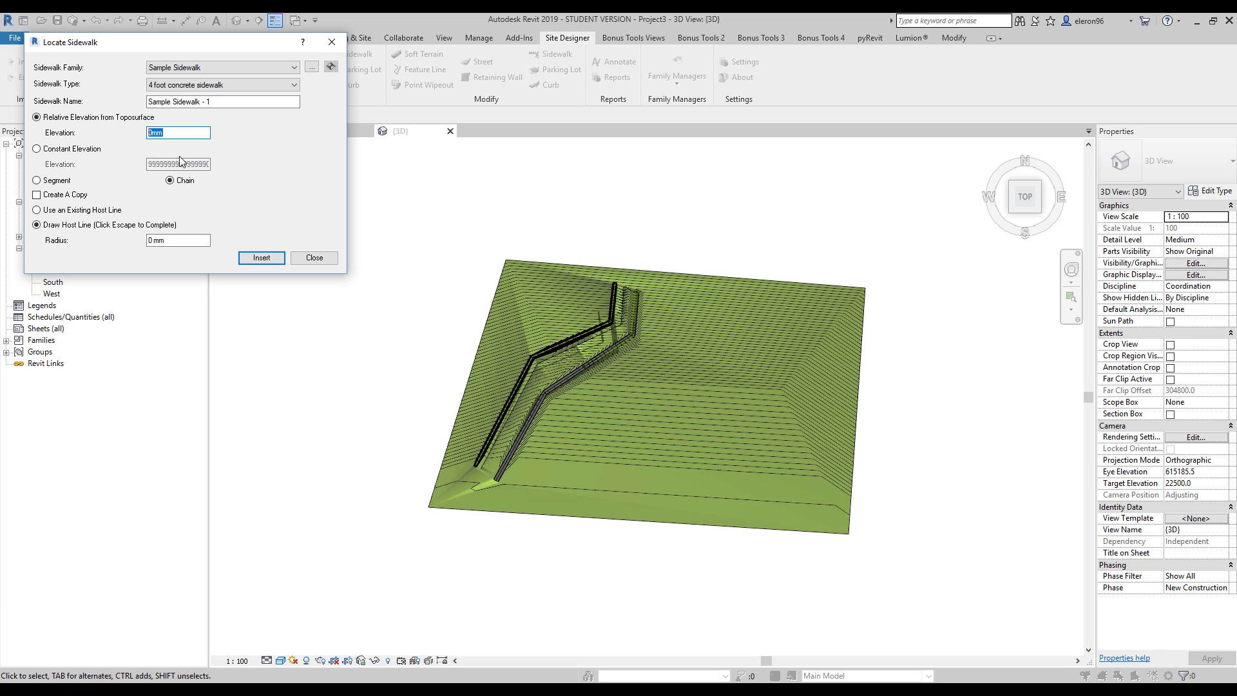
left_click(261, 257)
scroll(528, 459, "up", 4)
left_click(543, 485)
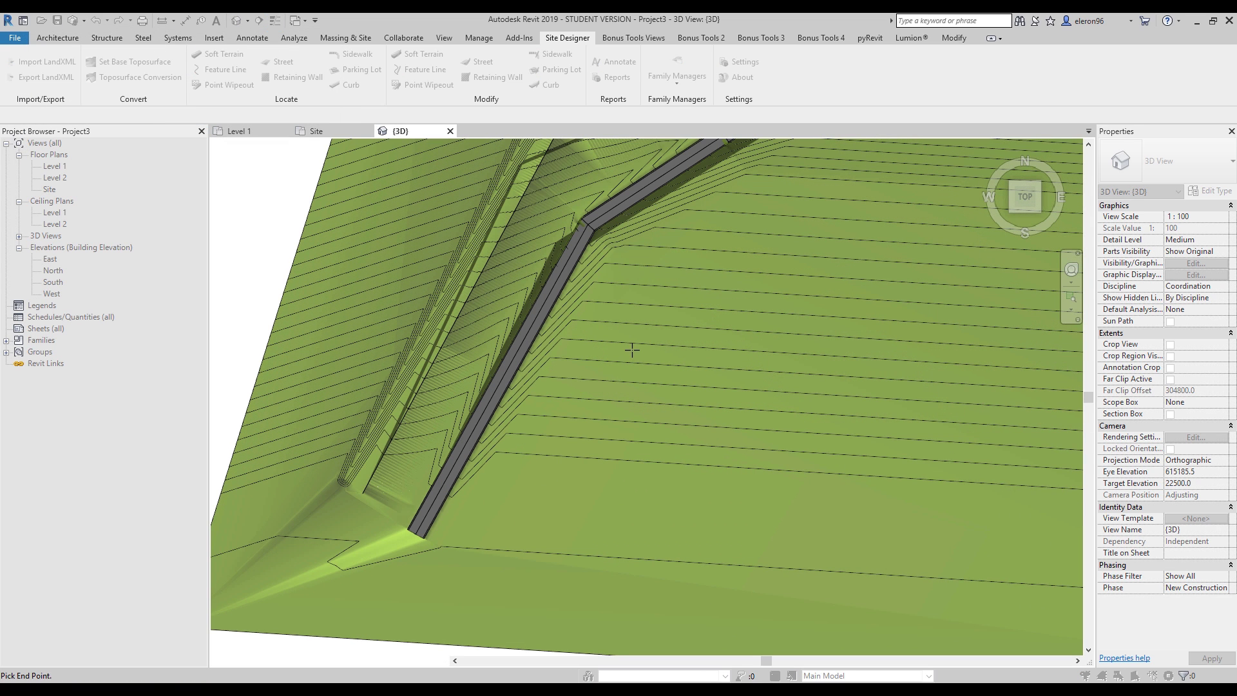
middle_click_drag(633, 350, 608, 406)
left_click(735, 393)
left_click(839, 462)
middle_click_drag(937, 553, 809, 389)
left_click(788, 413)
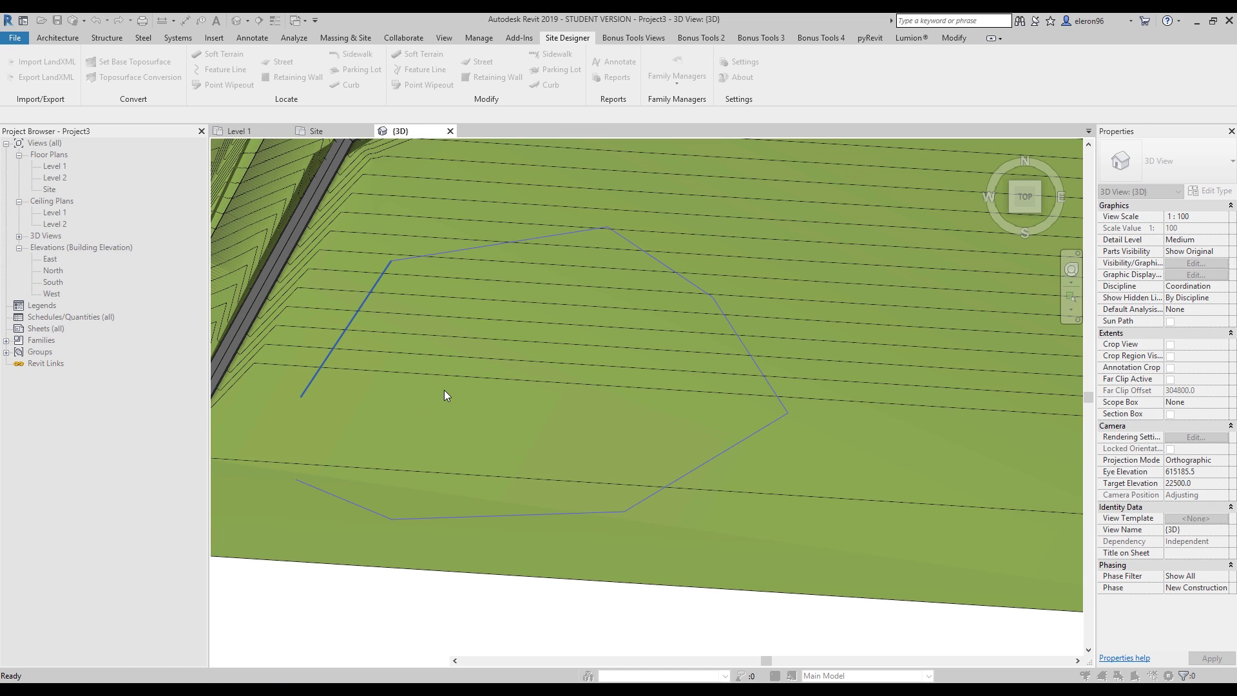
key("Escape")
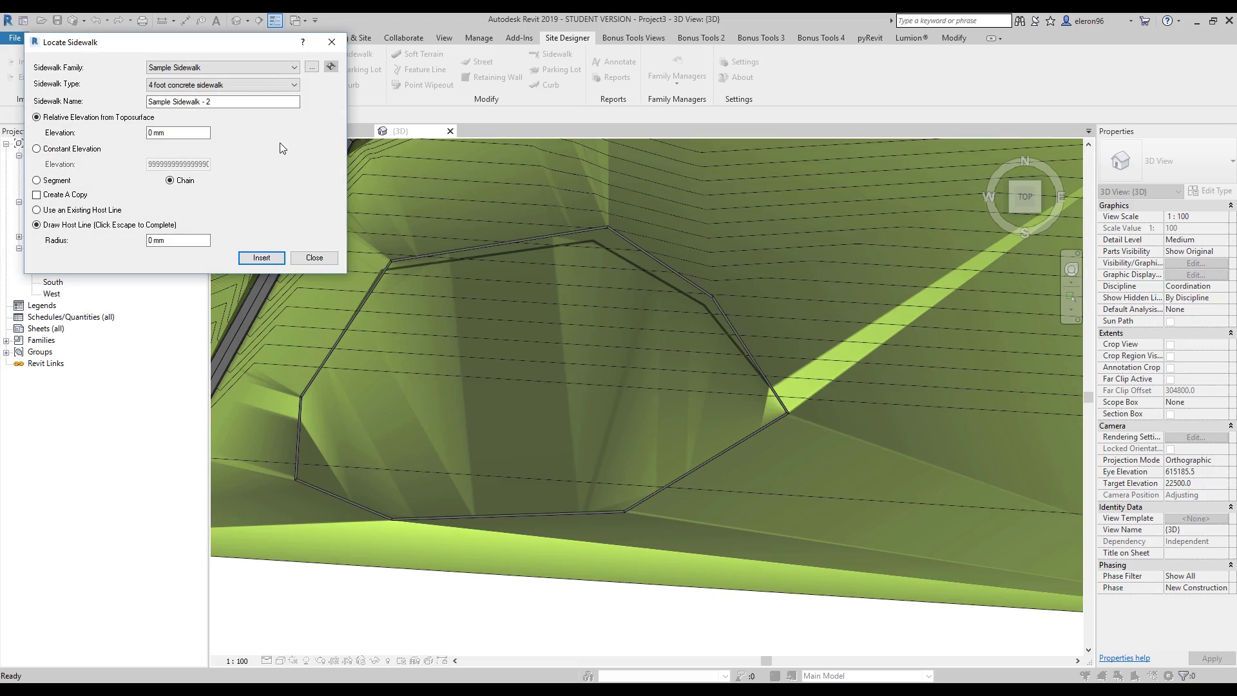
left_click(328, 258)
Step: Examine the sidewalk loop and the terrain graded around it from several sides
middle_click_drag(549, 347, 711, 268, "shift")
scroll(679, 236, "up", 5)
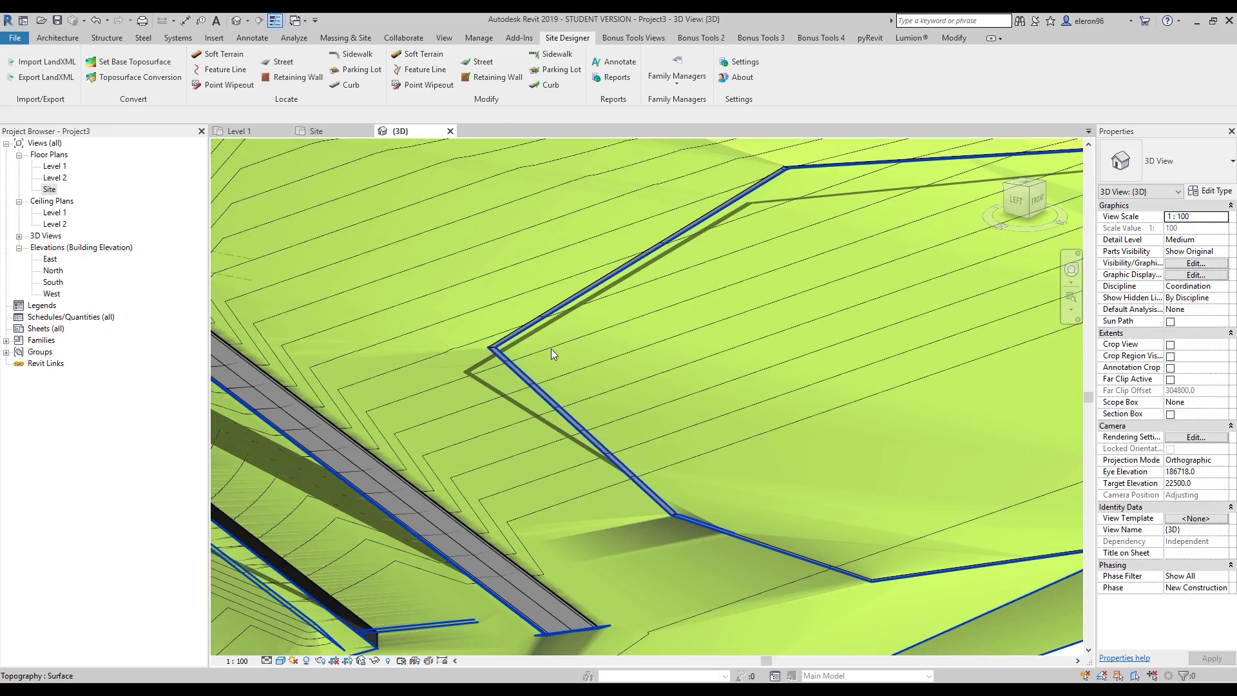
left_click(520, 379)
middle_click_drag(519, 379, 496, 390, "shift")
key("Escape")
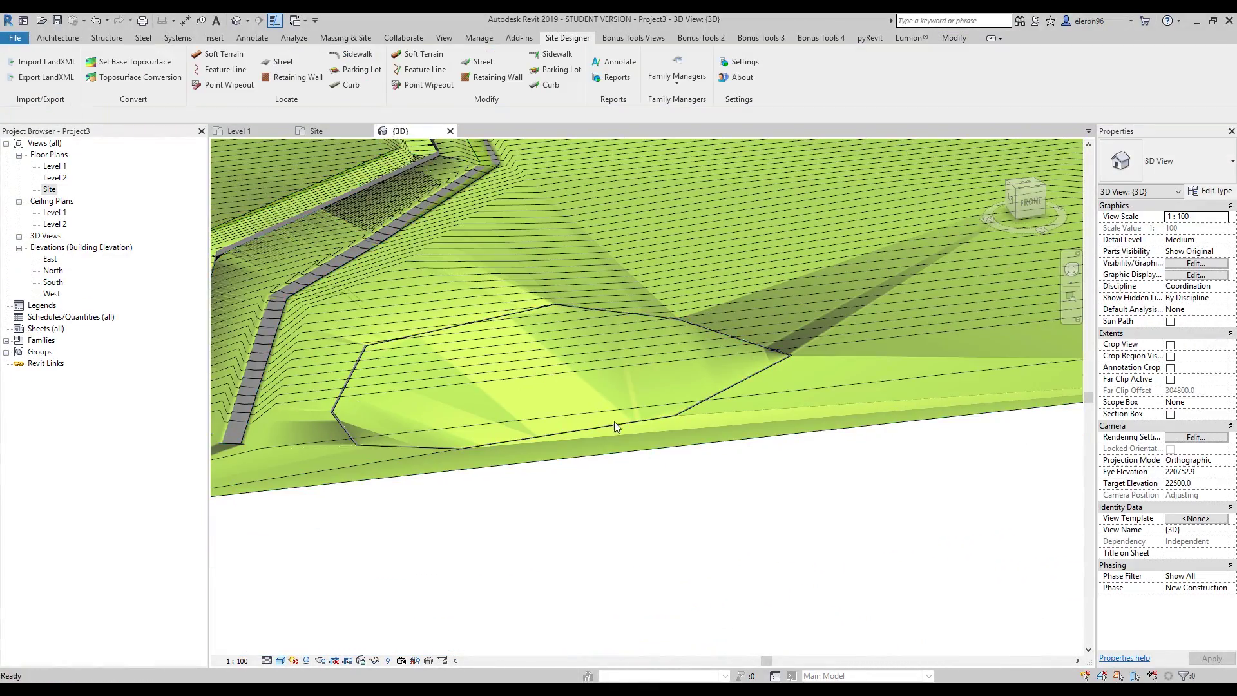
middle_click_drag(701, 464, 810, 436, "shift")
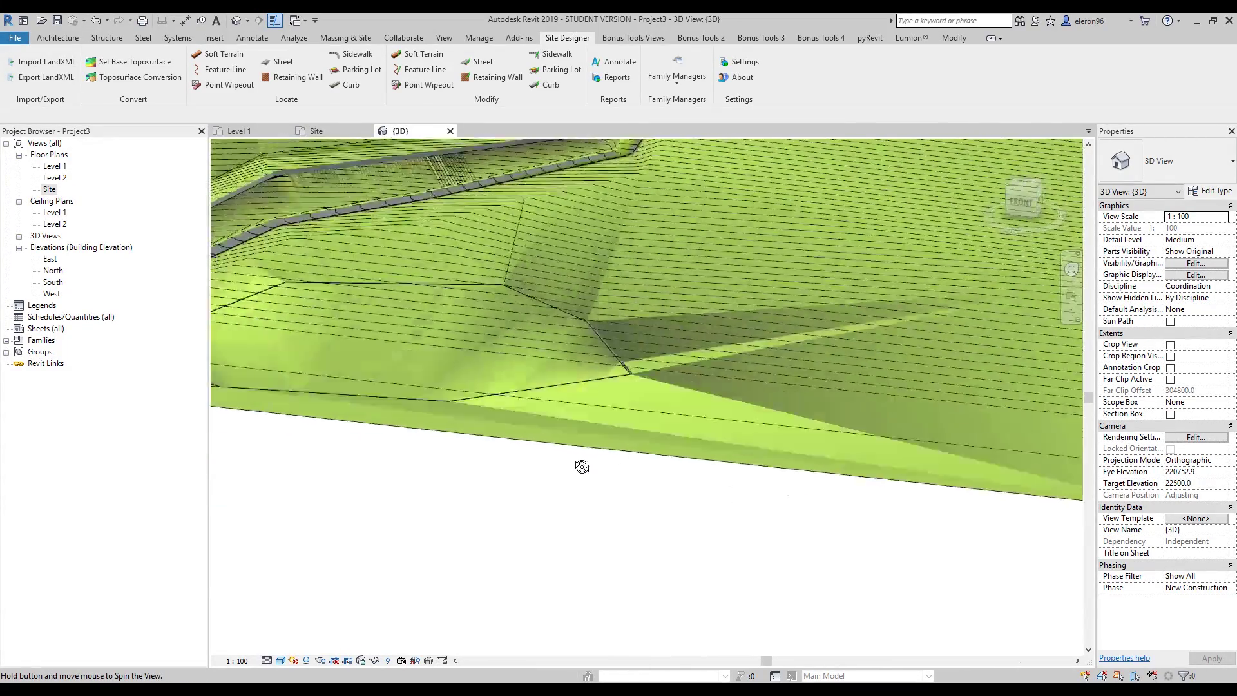
middle_click_drag(531, 472, 611, 502, "shift")
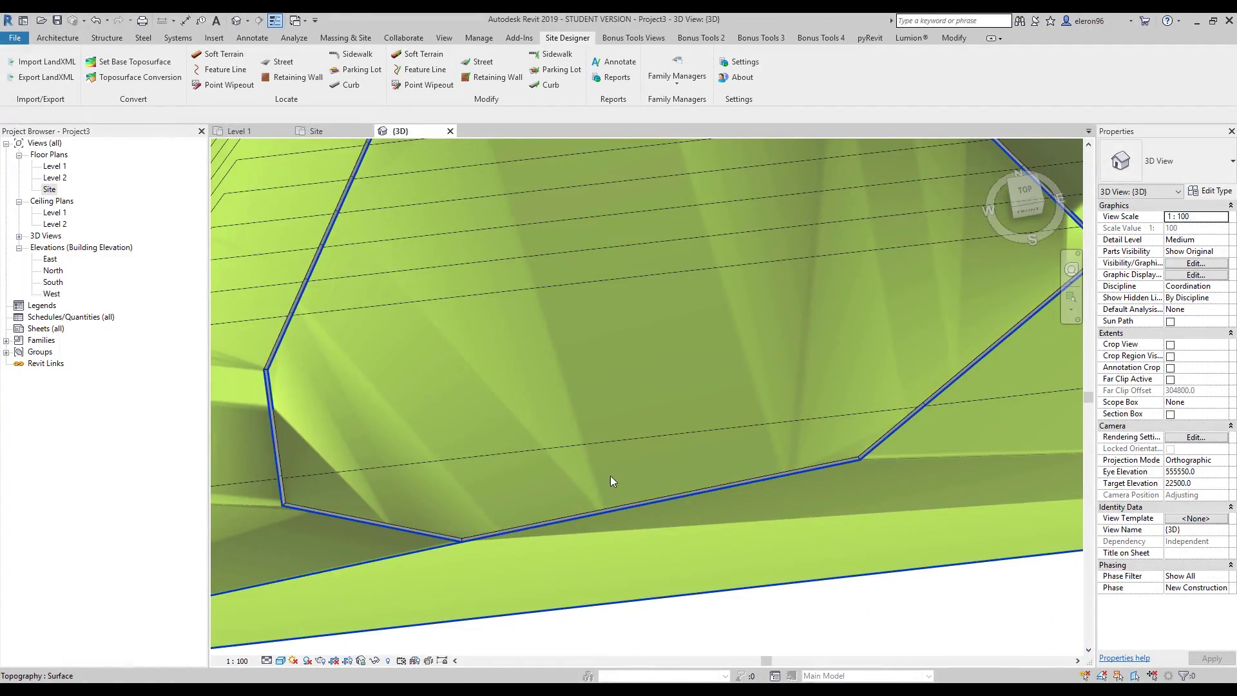
scroll(610, 475, "down", 5)
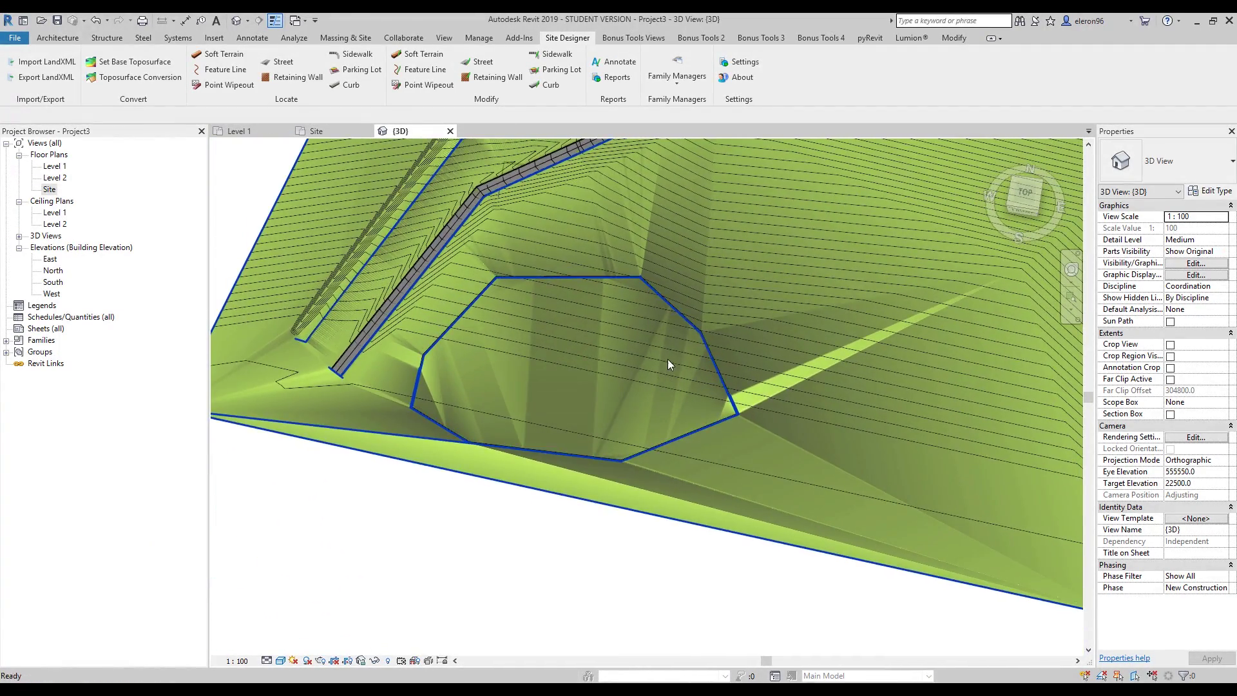
middle_click_drag(670, 357, 524, 268, "shift")
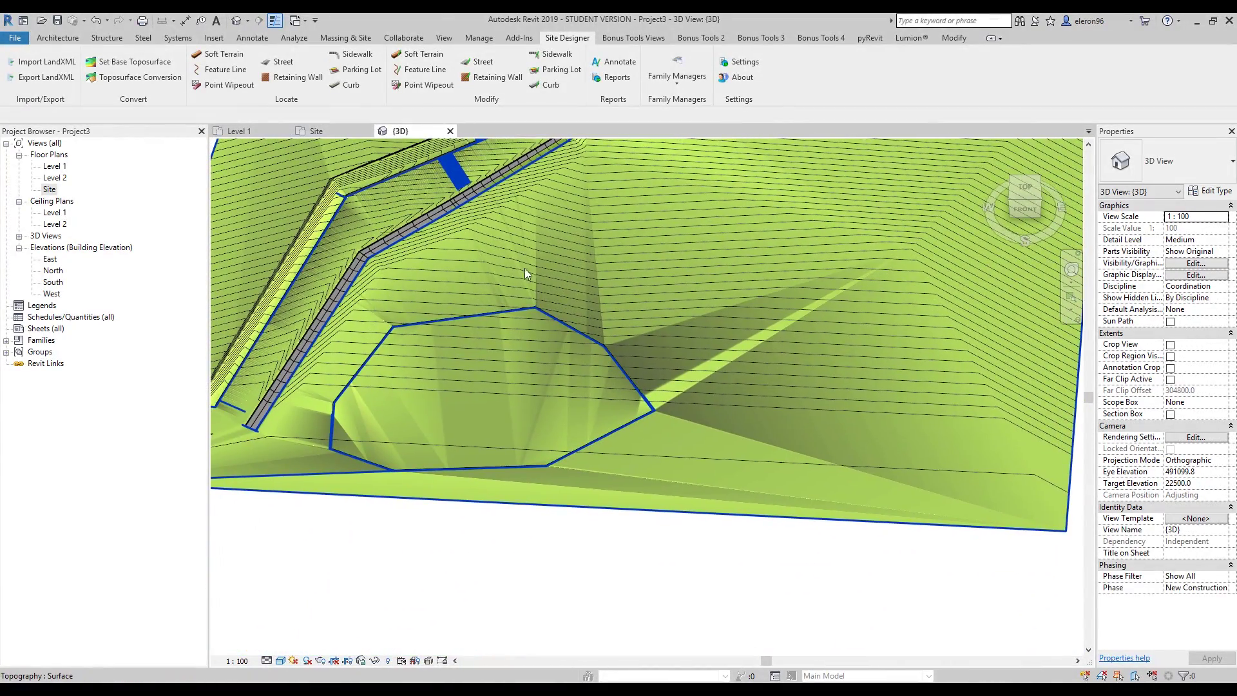
Step: Try to insert a Sample Curb along a straight host line inside the sidewalk loop
left_click(348, 87)
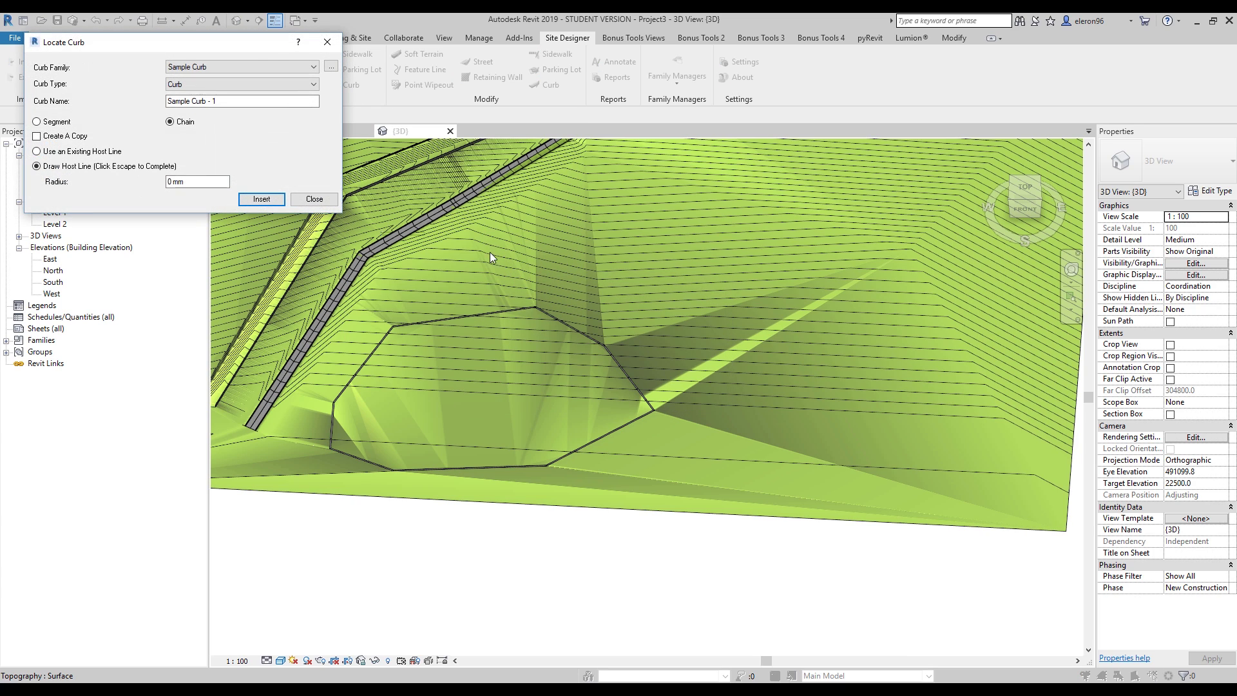
left_click(262, 199)
left_click(333, 402)
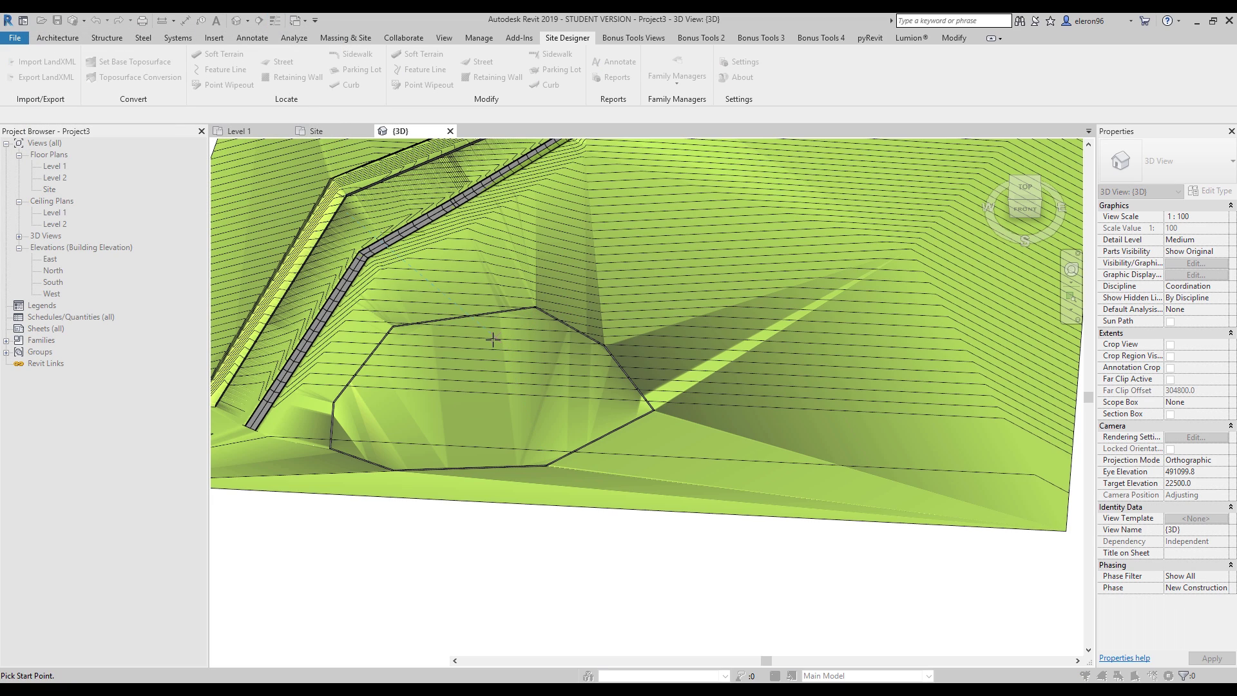
left_click(559, 412)
key("Escape")
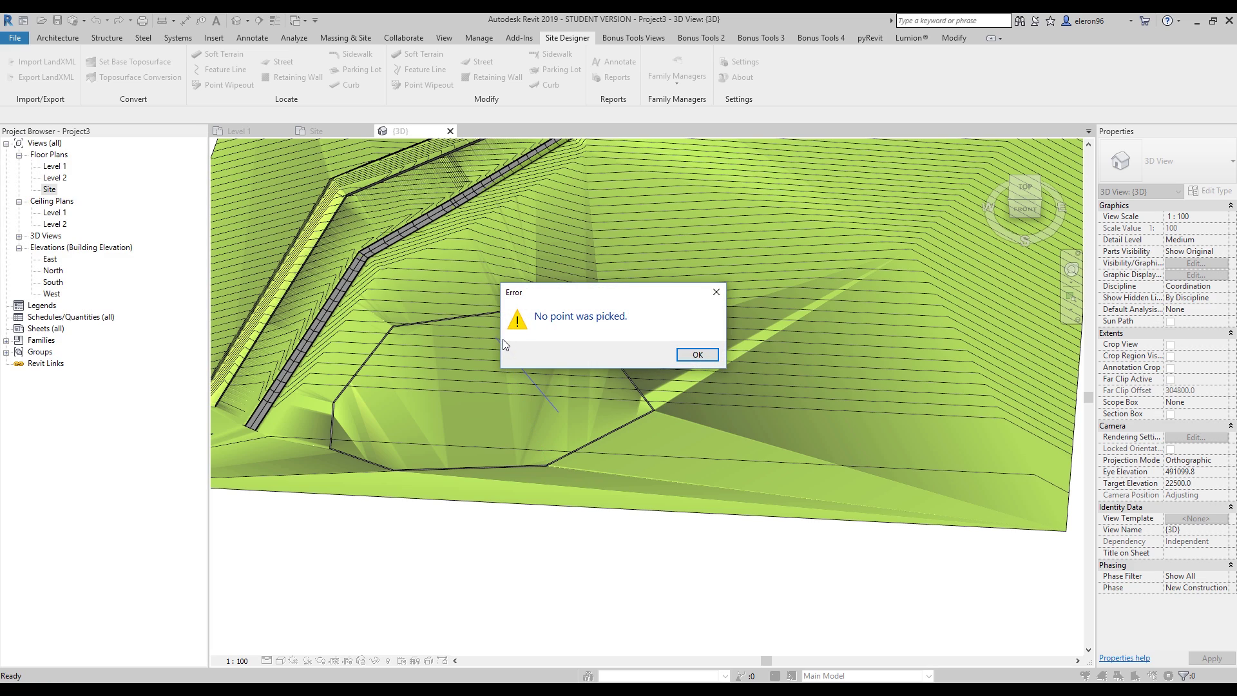
left_click(705, 353)
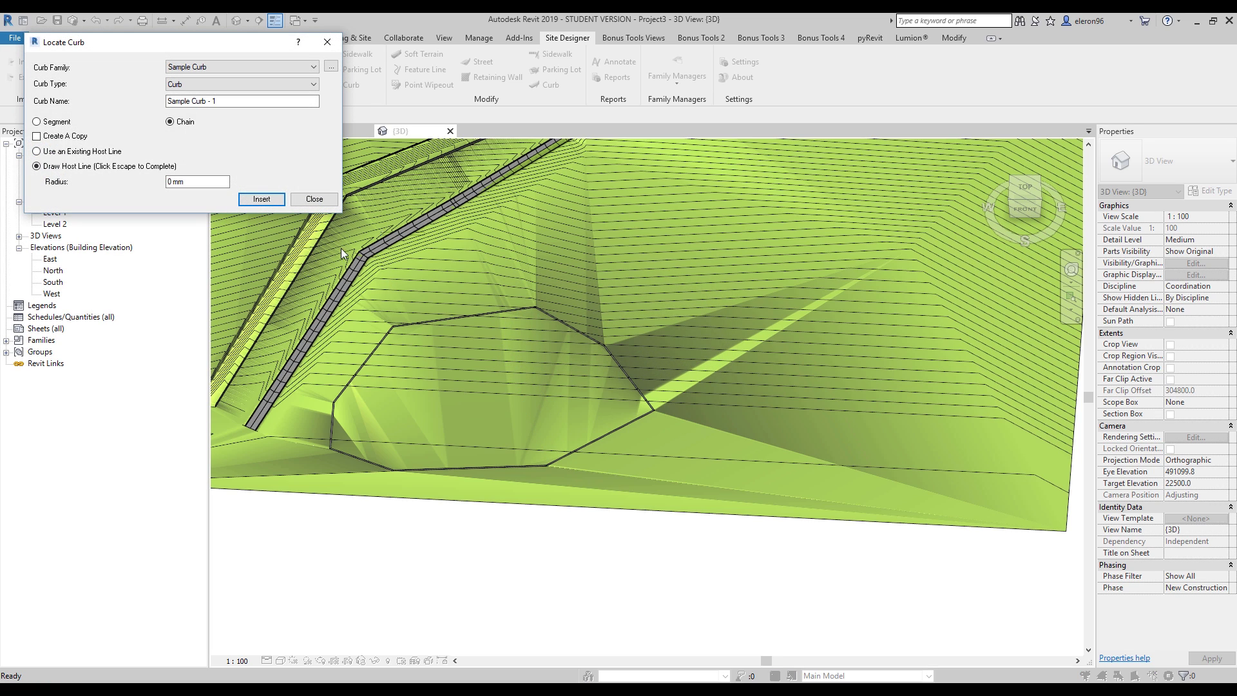
Step: Insert a Sample Curb along a straight host line inside the sidewalk loop, associated with <Unnamed Surface 1>
left_click(269, 200)
left_click(497, 330)
left_click(556, 387)
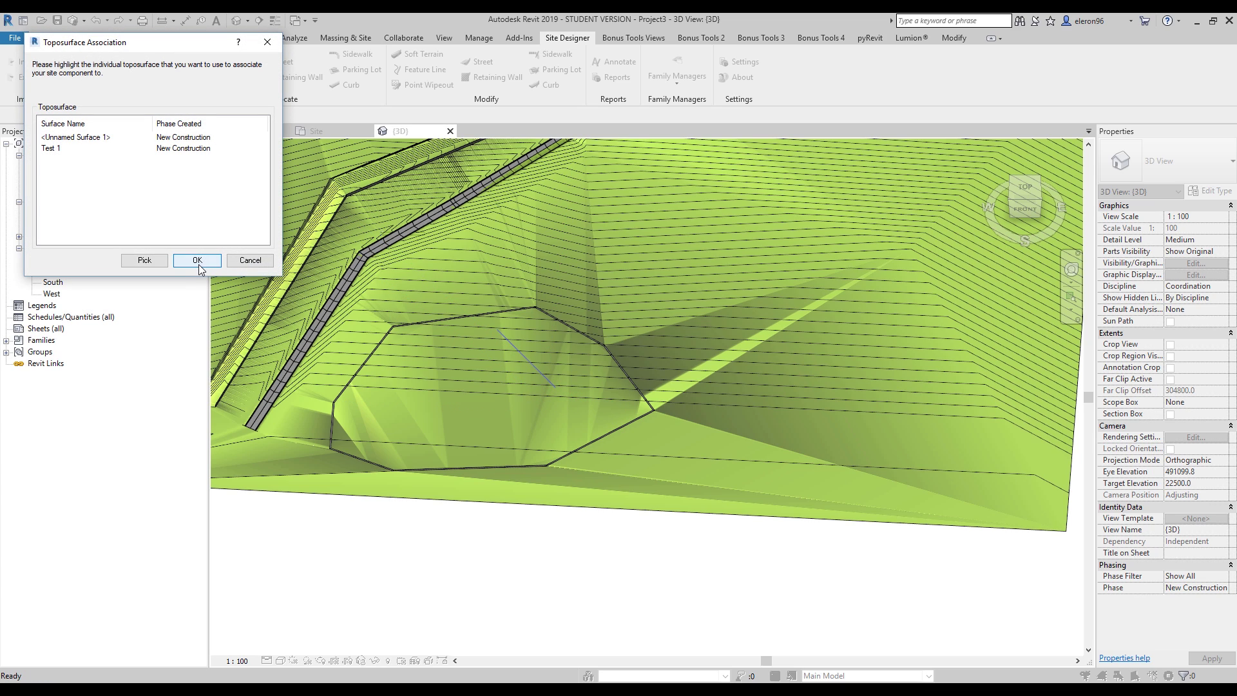
left_click(108, 148)
left_click(109, 137)
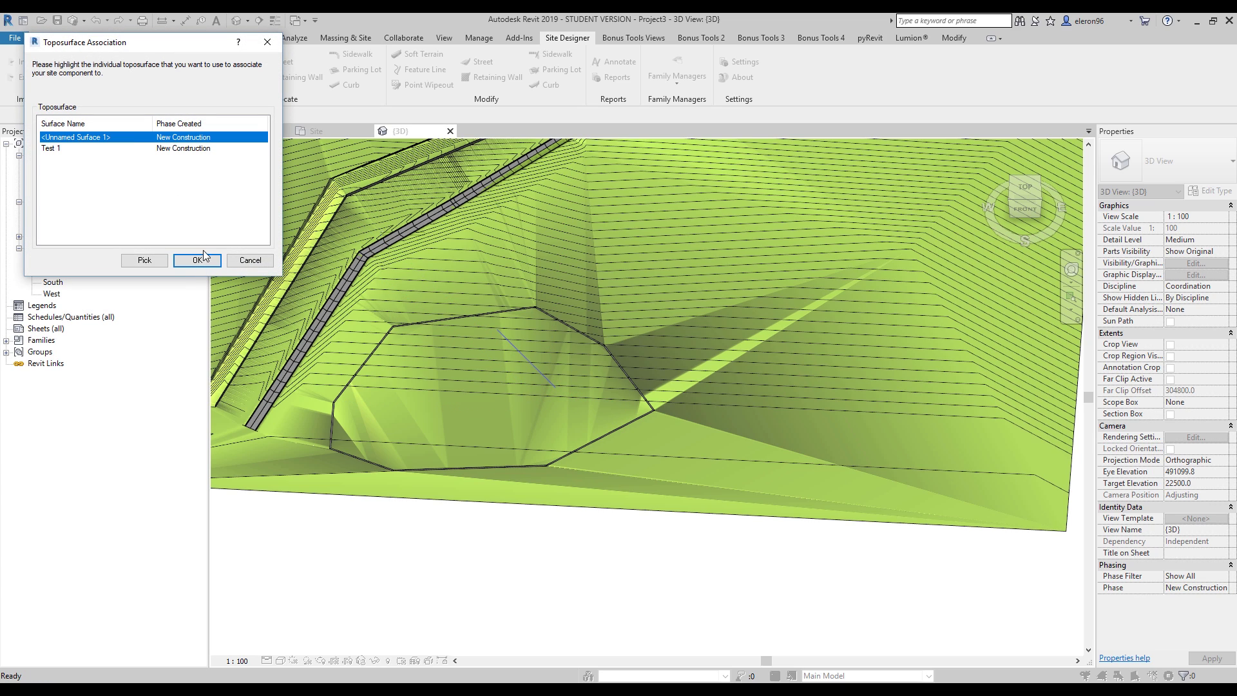
left_click(197, 259)
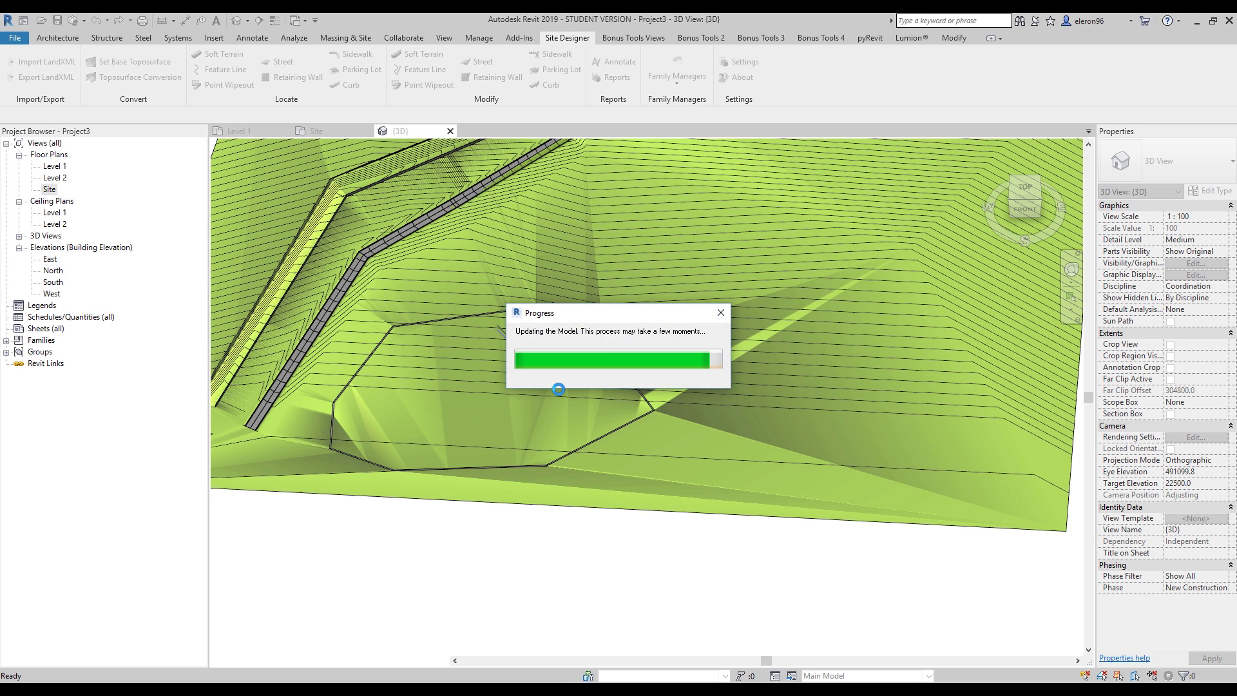
left_click(314, 198)
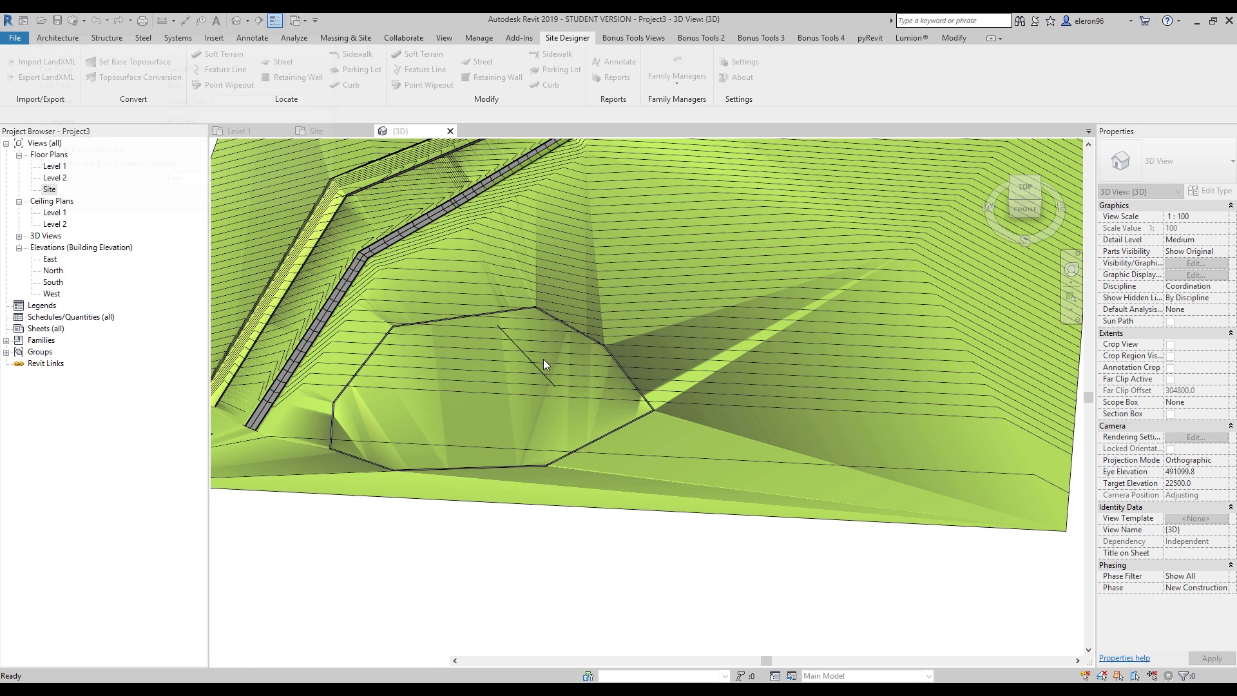
Step: Examine the lower end of the curb up close against the terrain
scroll(543, 361, "up", 6)
scroll(593, 416, "up", 5)
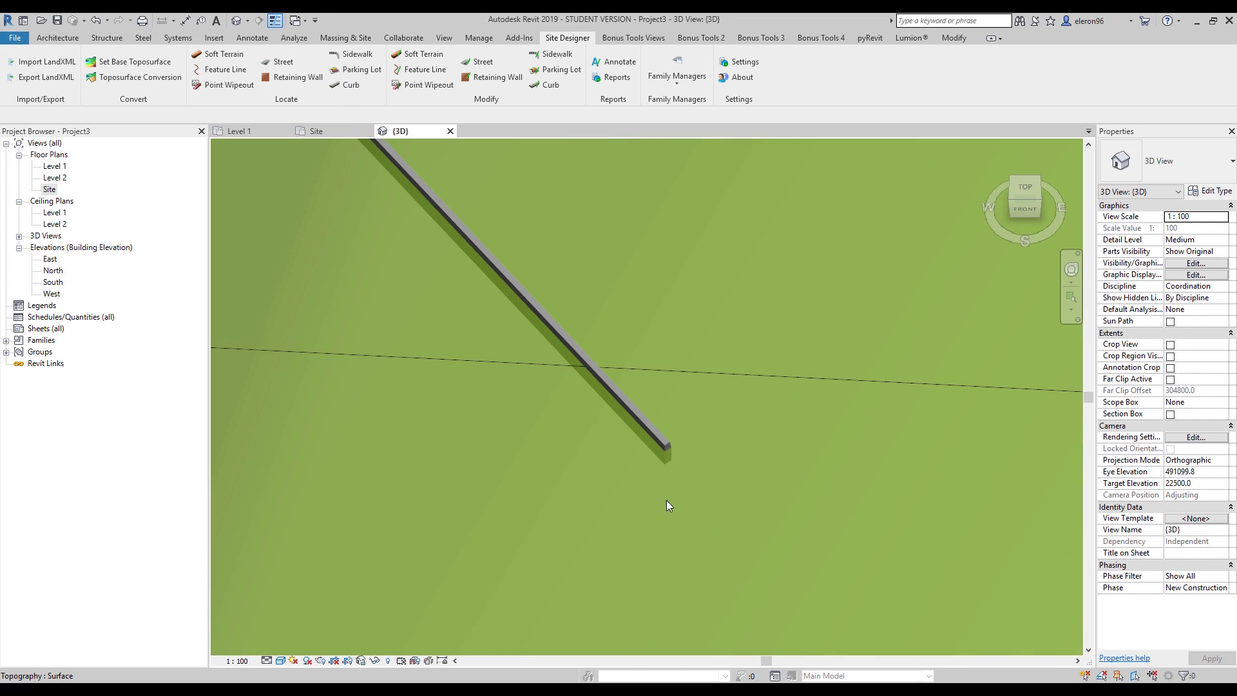
scroll(628, 409, "down", 4)
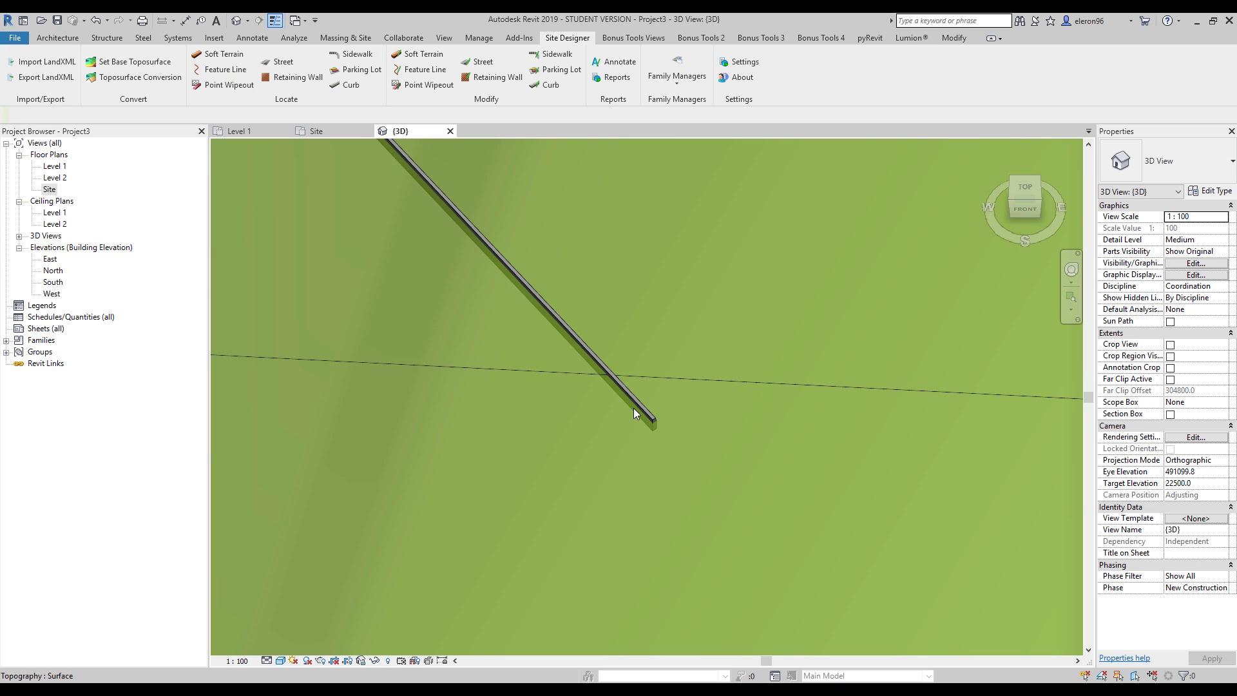
left_click(640, 406)
left_click(650, 414)
middle_click_drag(650, 414, 387, 303, "shift")
scroll(386, 303, "up", 8)
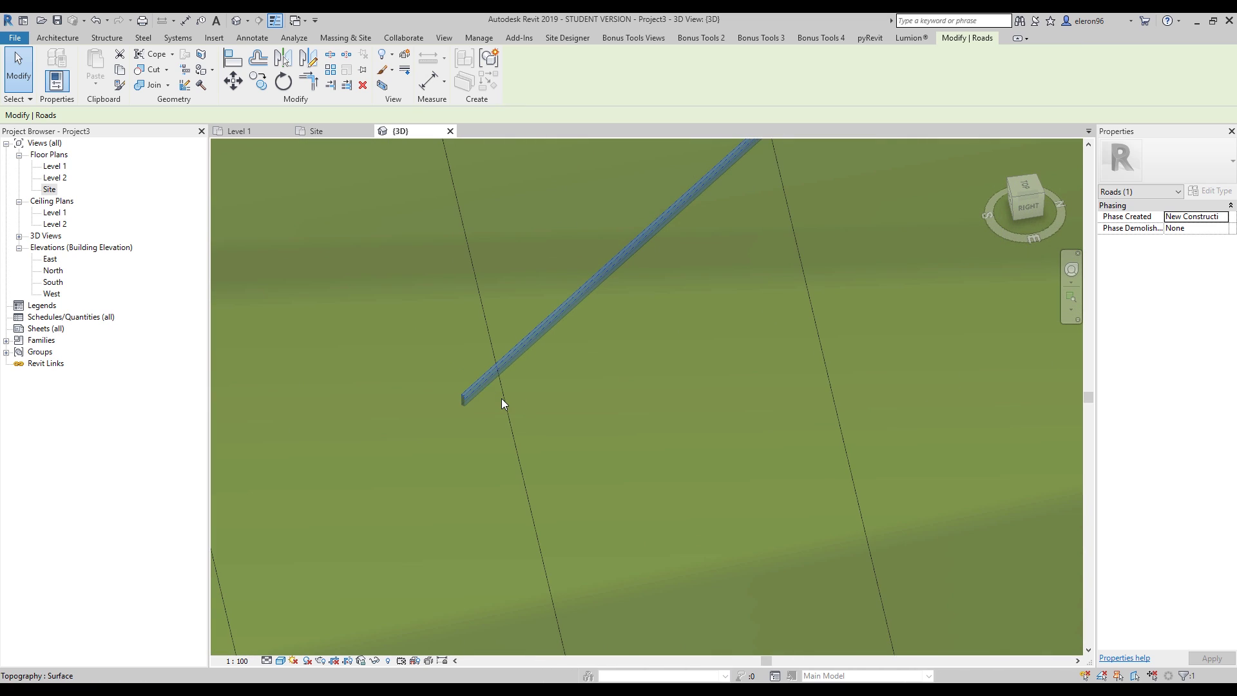
key("Escape")
Step: Inspect the curb's opposite end and its position inside the sidewalk loop
scroll(464, 376, "down", 5)
middle_click_drag(610, 348, 426, 574)
middle_click_drag(709, 270, 516, 453)
middle_click_drag(555, 412, 604, 421)
scroll(520, 420, "up", 6)
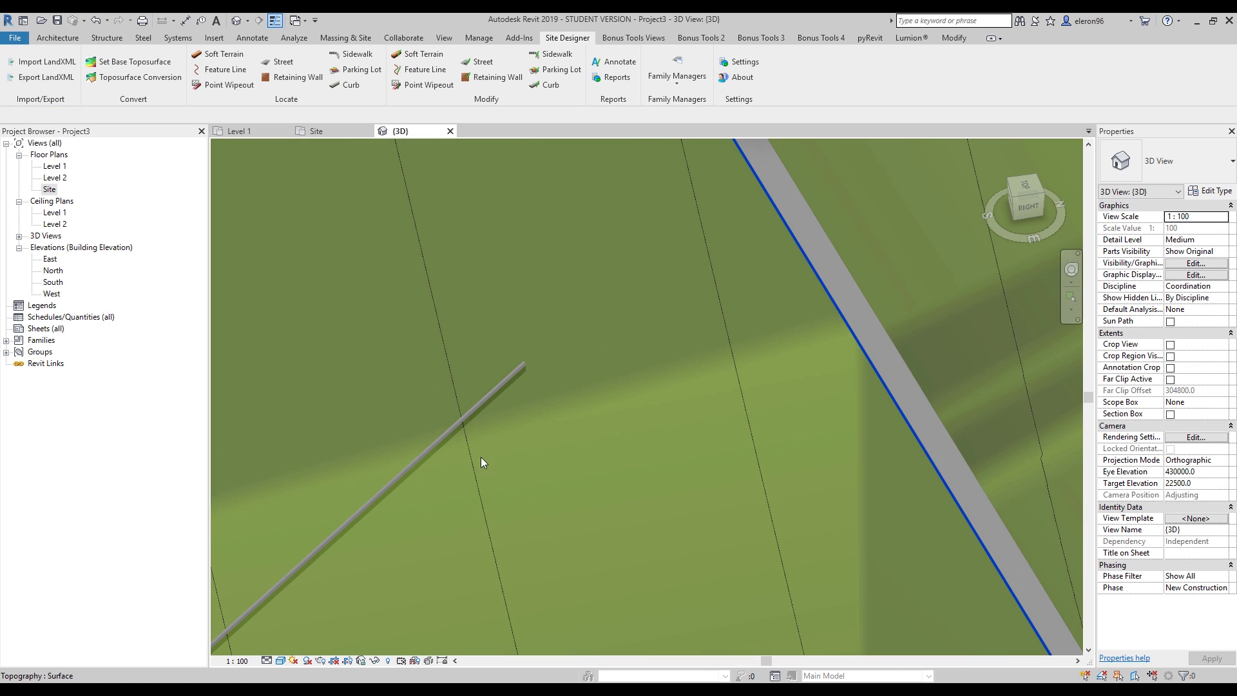
scroll(500, 417, "down", 12)
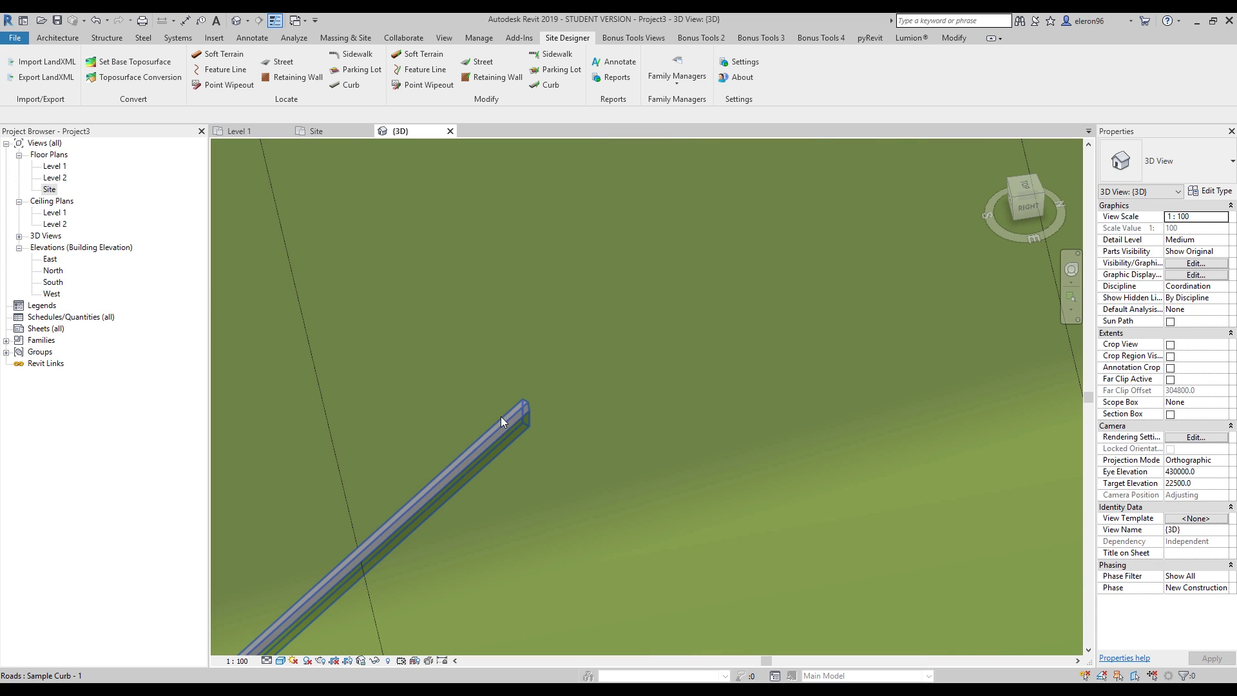
middle_click_drag(500, 419, 643, 290)
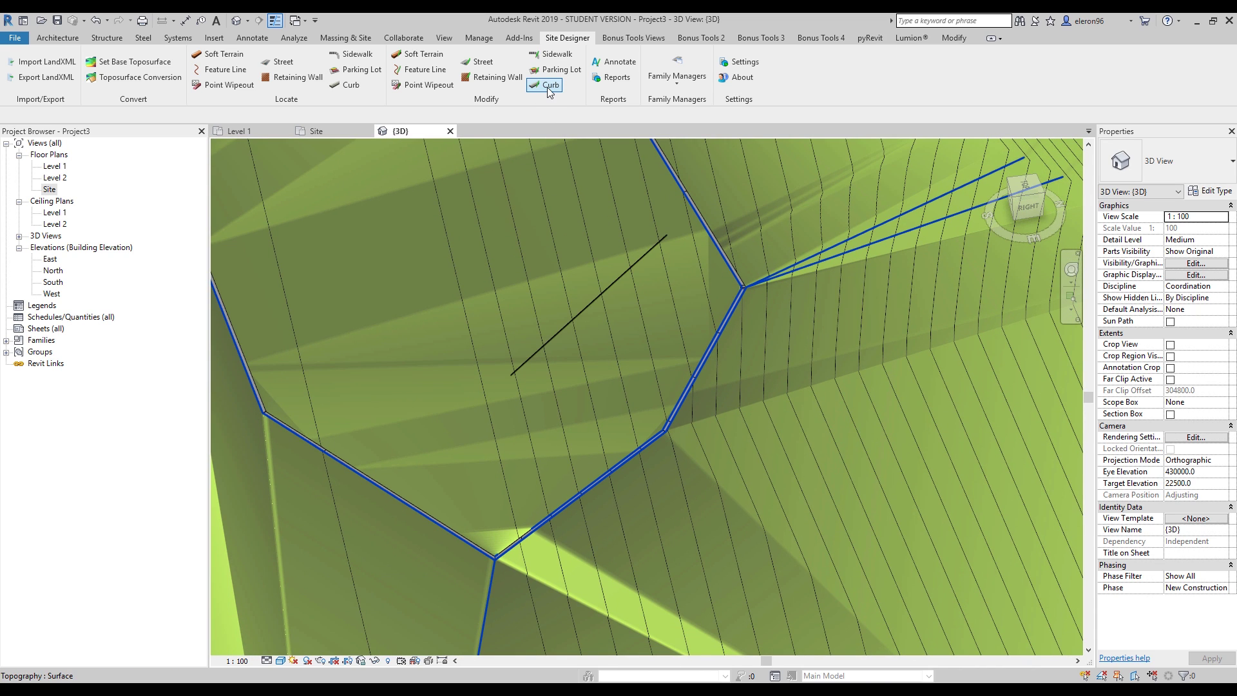
Step: Try to bend the curb by adding two vertices along its host line
left_click(547, 87)
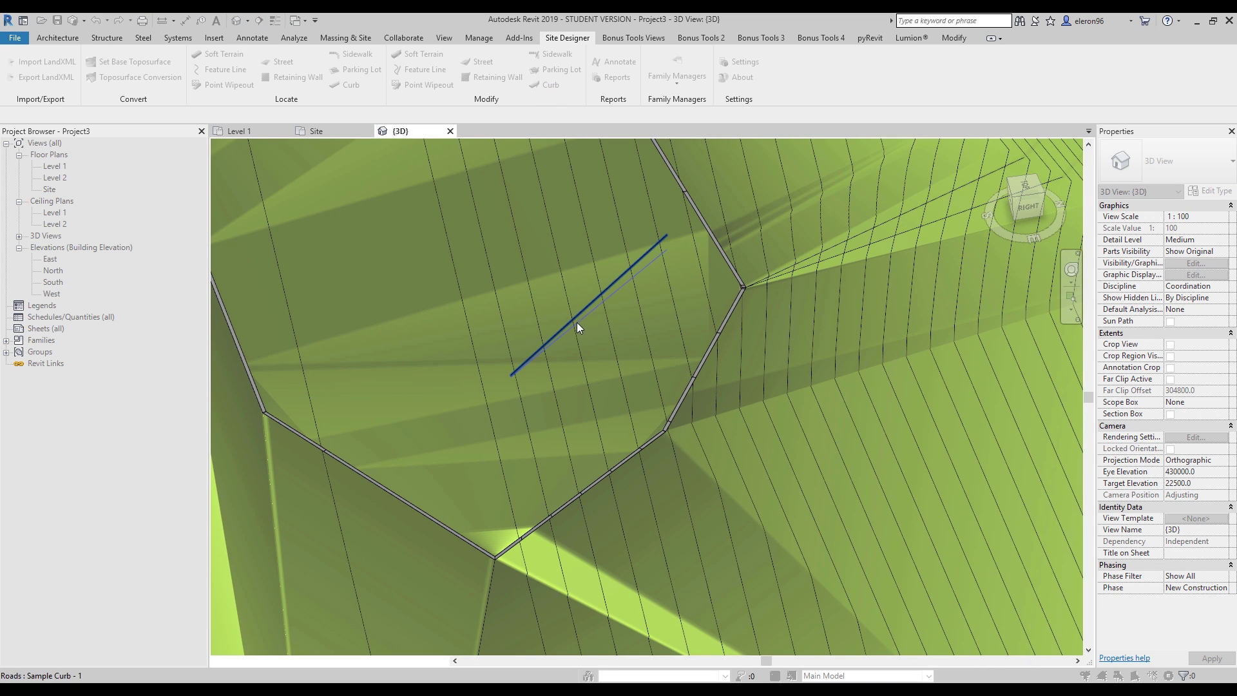
scroll(579, 319, "up", 5)
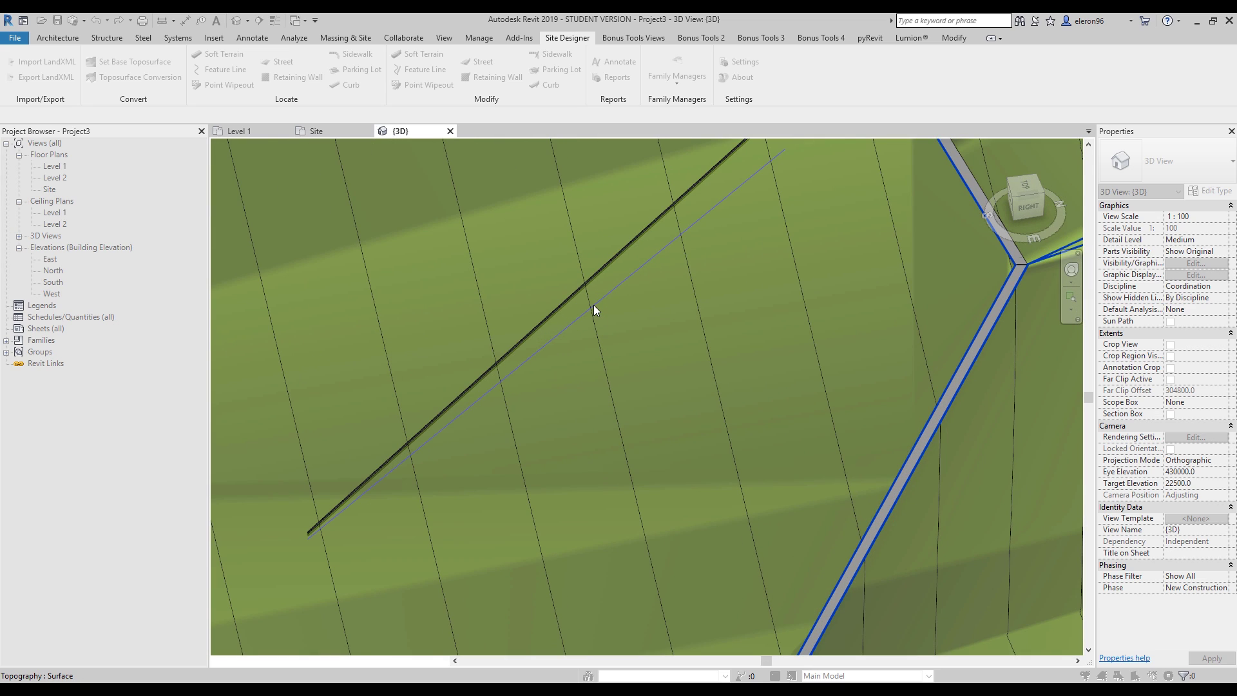
left_click(594, 305)
left_click(695, 365)
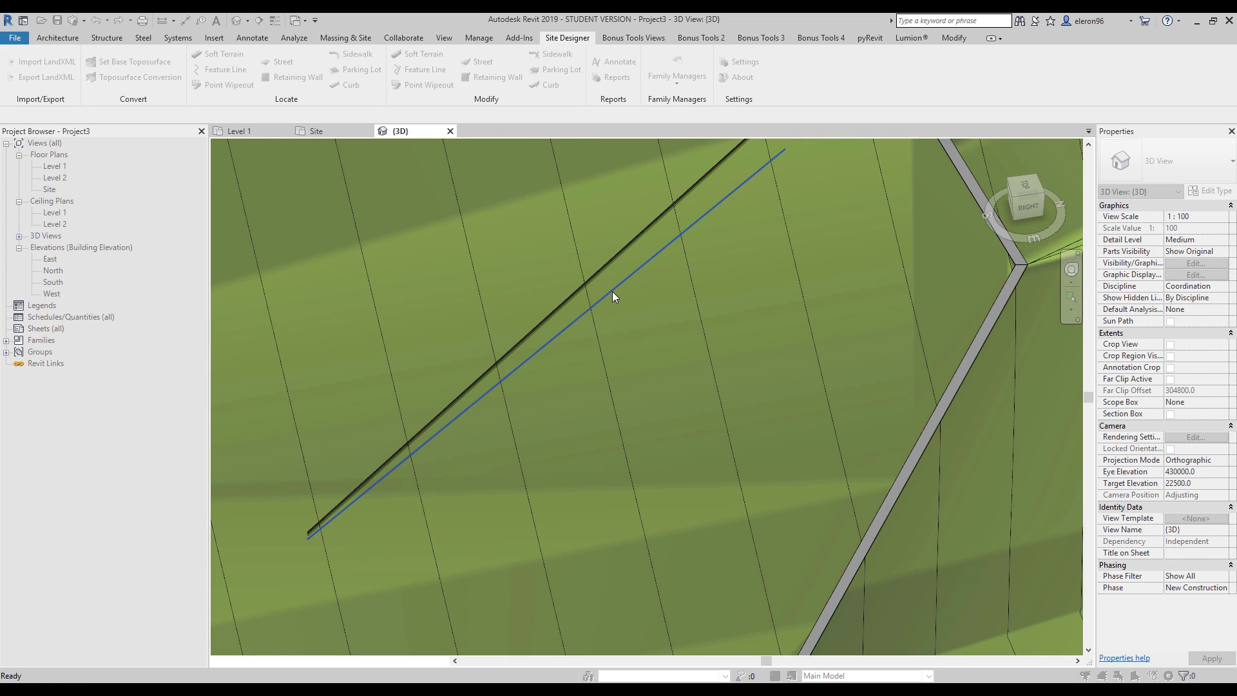
left_click(612, 291)
left_click_drag(115, 53, 257, 107)
left_click(217, 169)
left_click(271, 225)
left_click(576, 320)
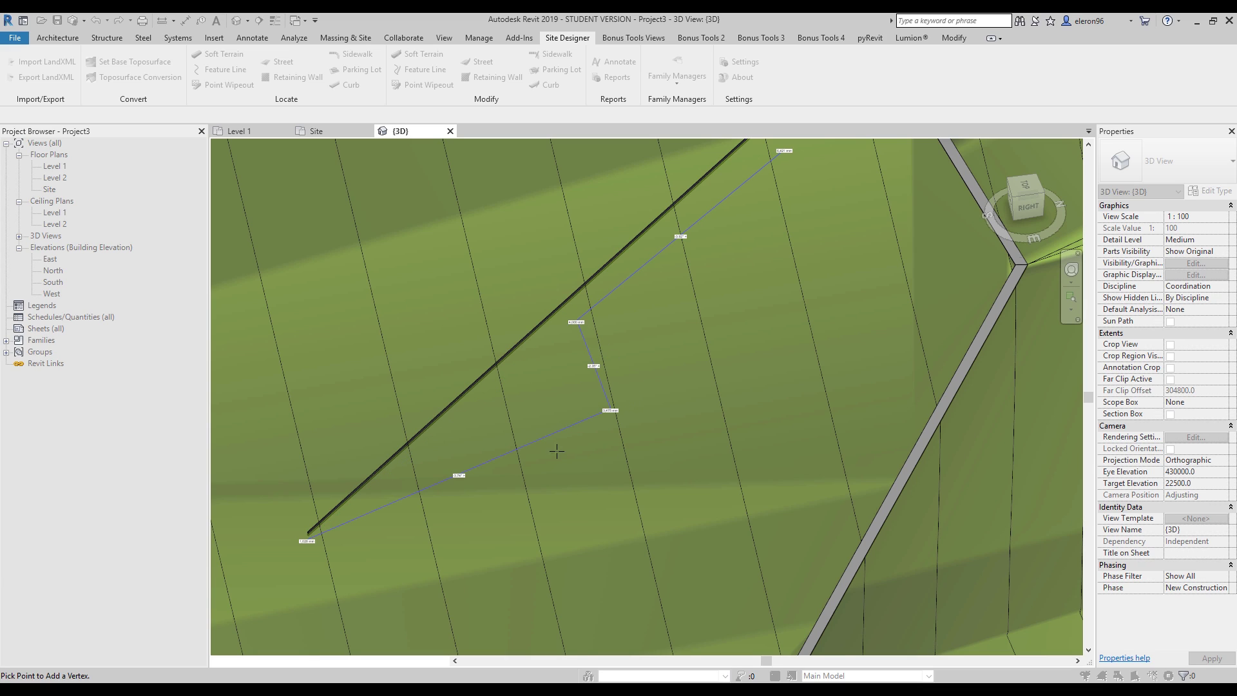
key("Escape")
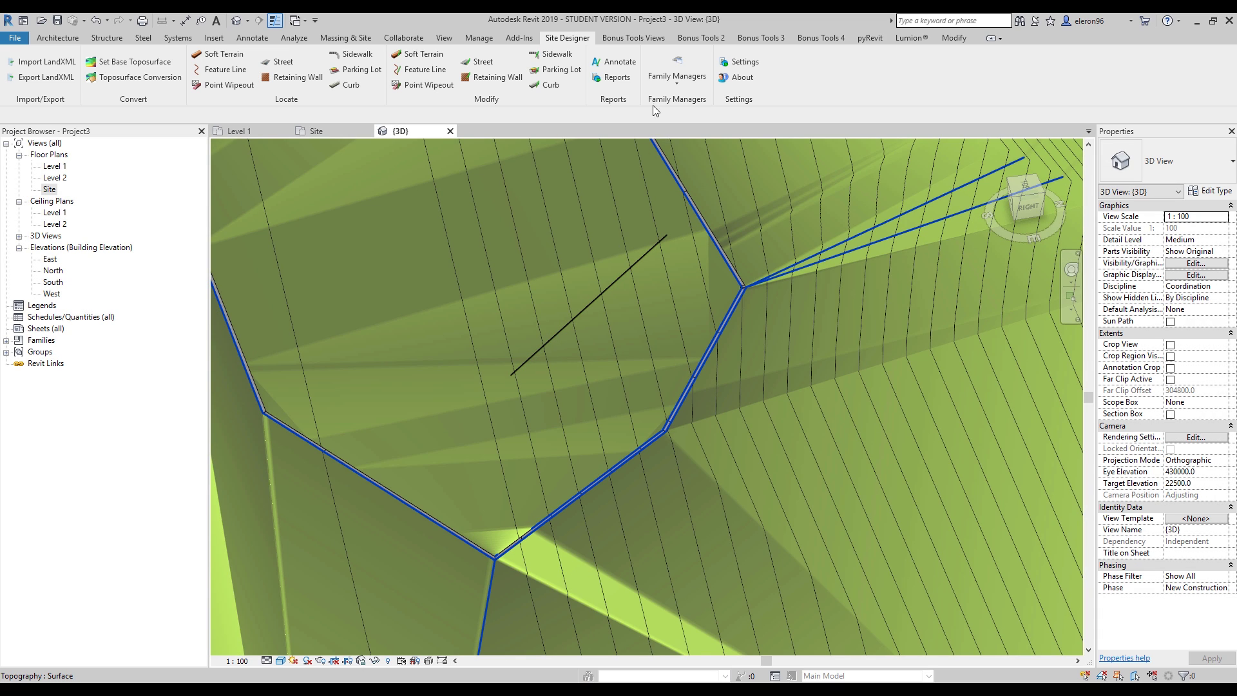
Step: Add two vertices near the lower end of the curb's host line and apply the edit to bend the curb
left_click(552, 85)
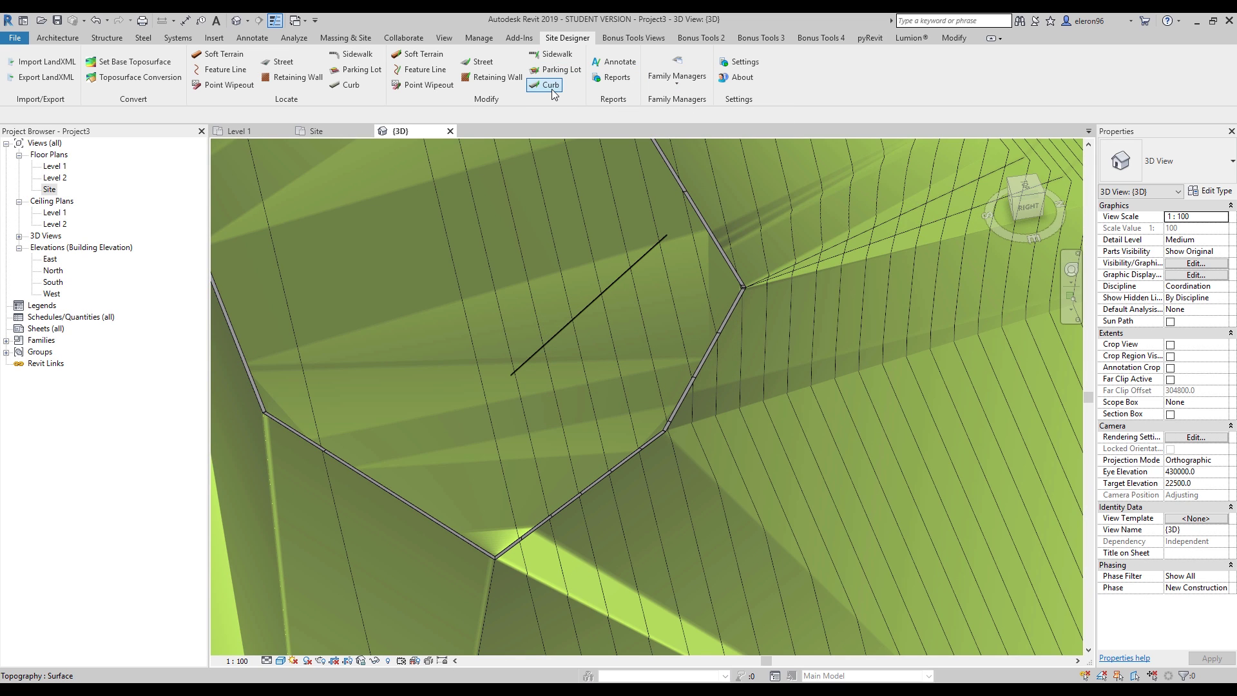
left_click(552, 84)
scroll(577, 324, "up", 3)
left_click(523, 354)
scroll(523, 355, "up", 2)
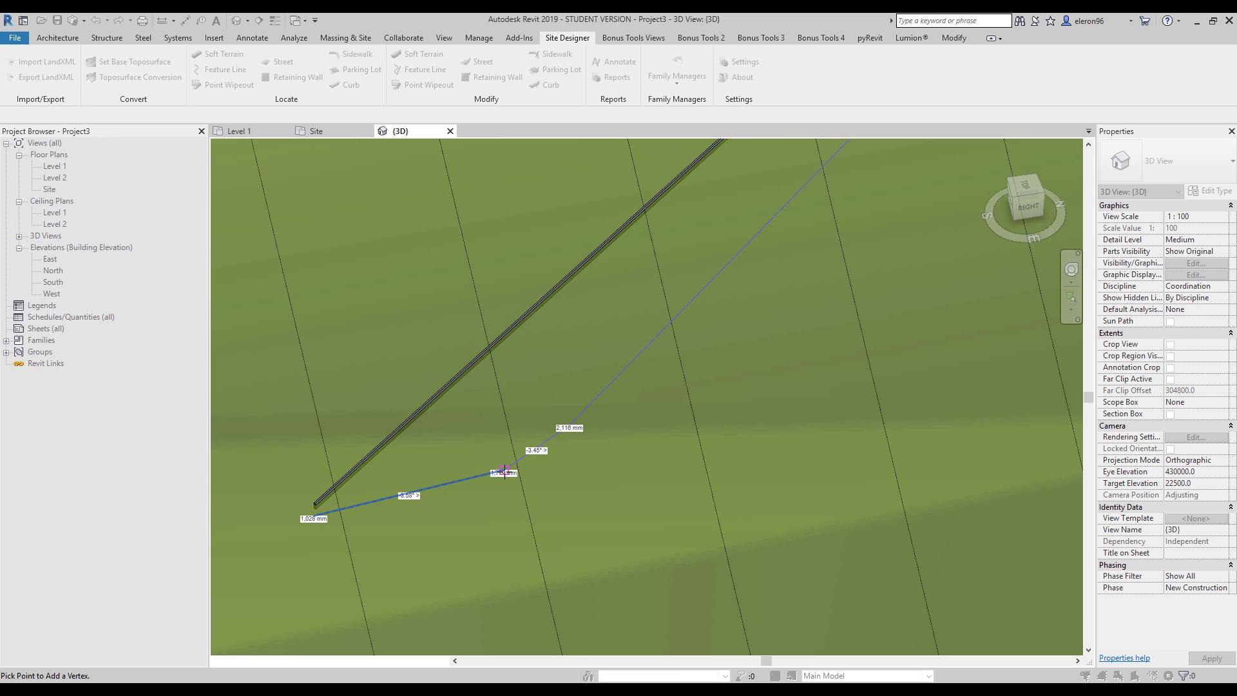
right_click(499, 477)
left_click(522, 263)
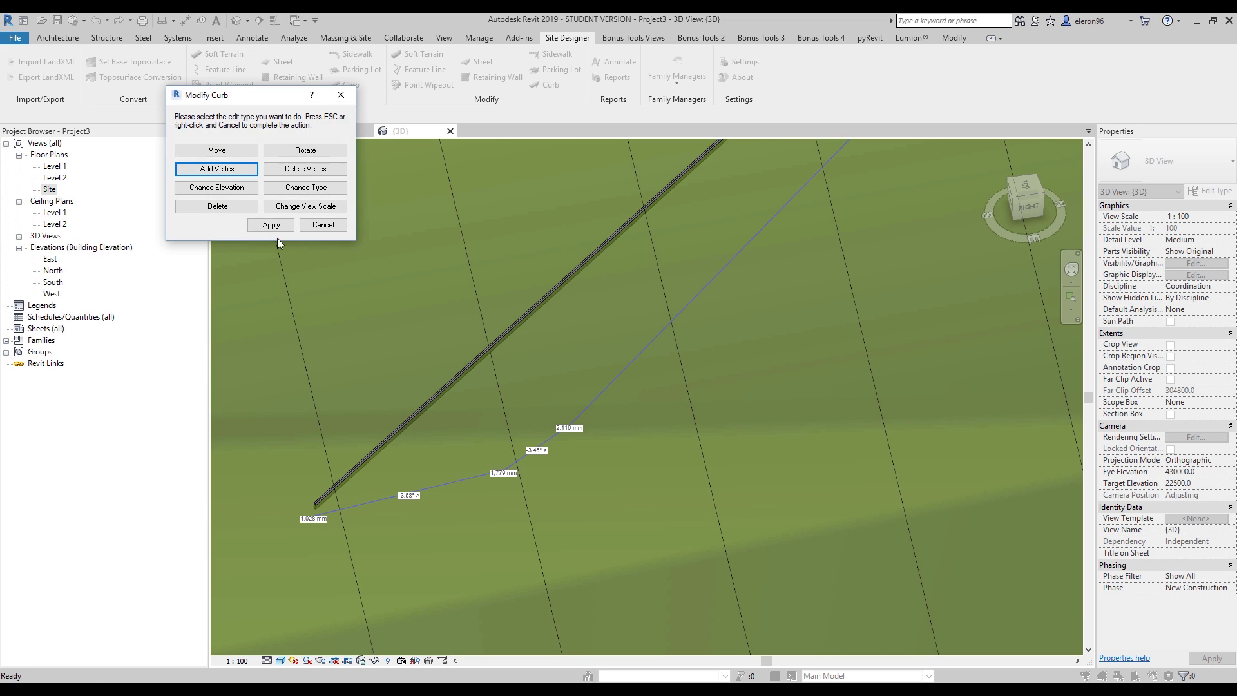
left_click(271, 225)
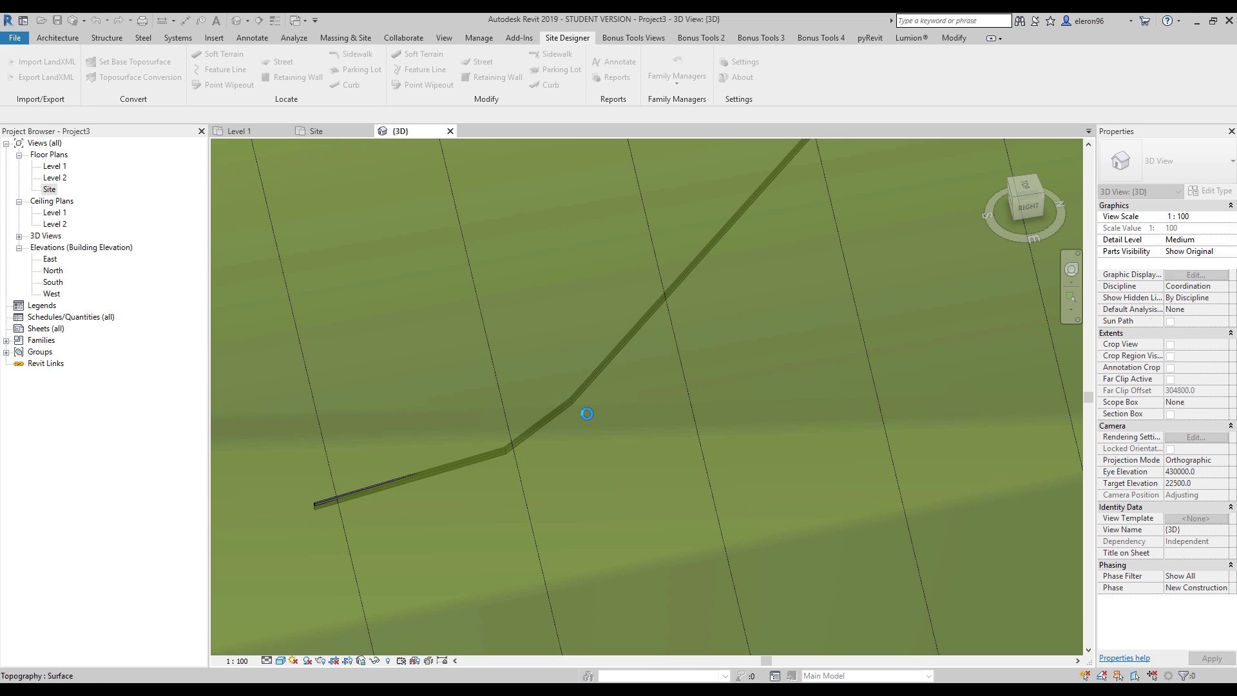
middle_click_drag(577, 445, 700, 319, "shift")
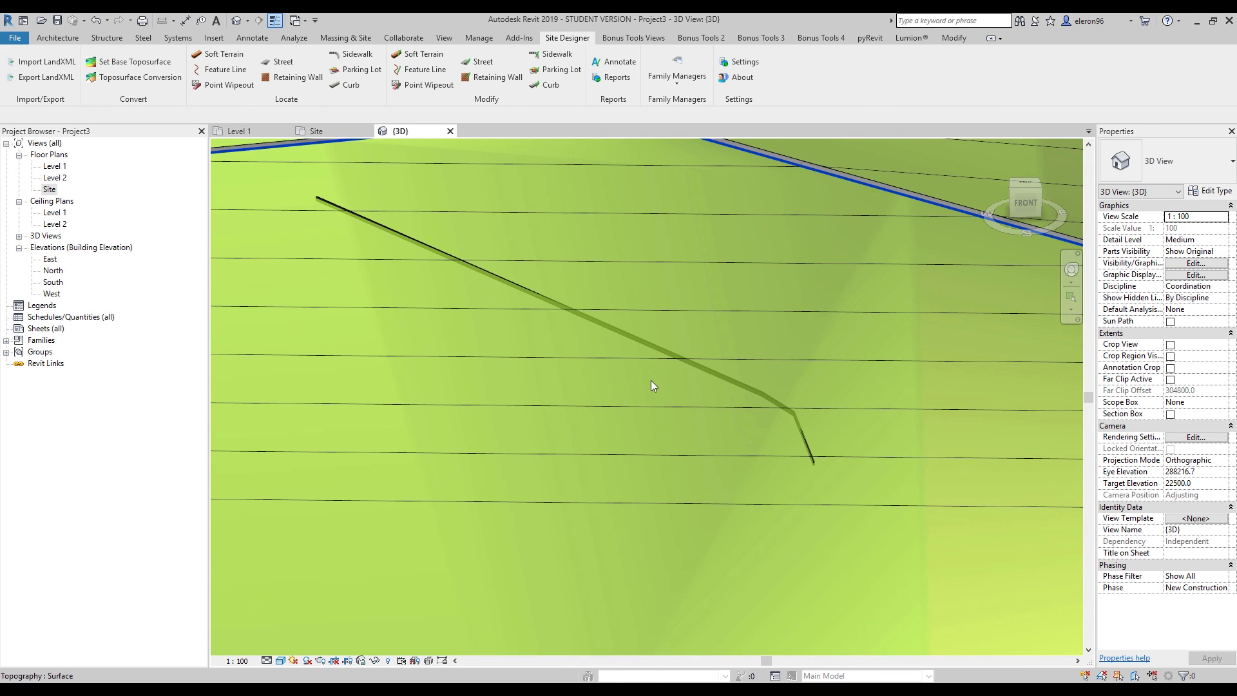
Step: Inspect the bent curb and the surrounding sidewalk loop from another side of the terrain
scroll(644, 356, "down", 5)
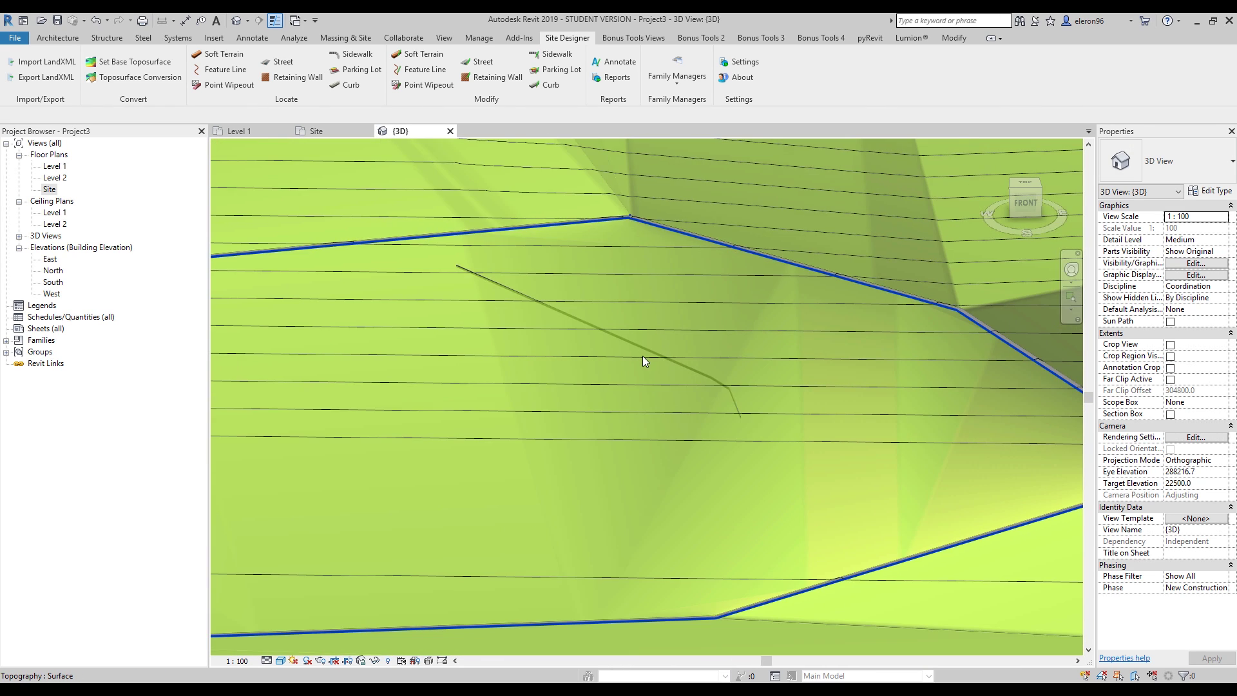
middle_click_drag(647, 352, 594, 362, "shift")
scroll(464, 368, "up", 3)
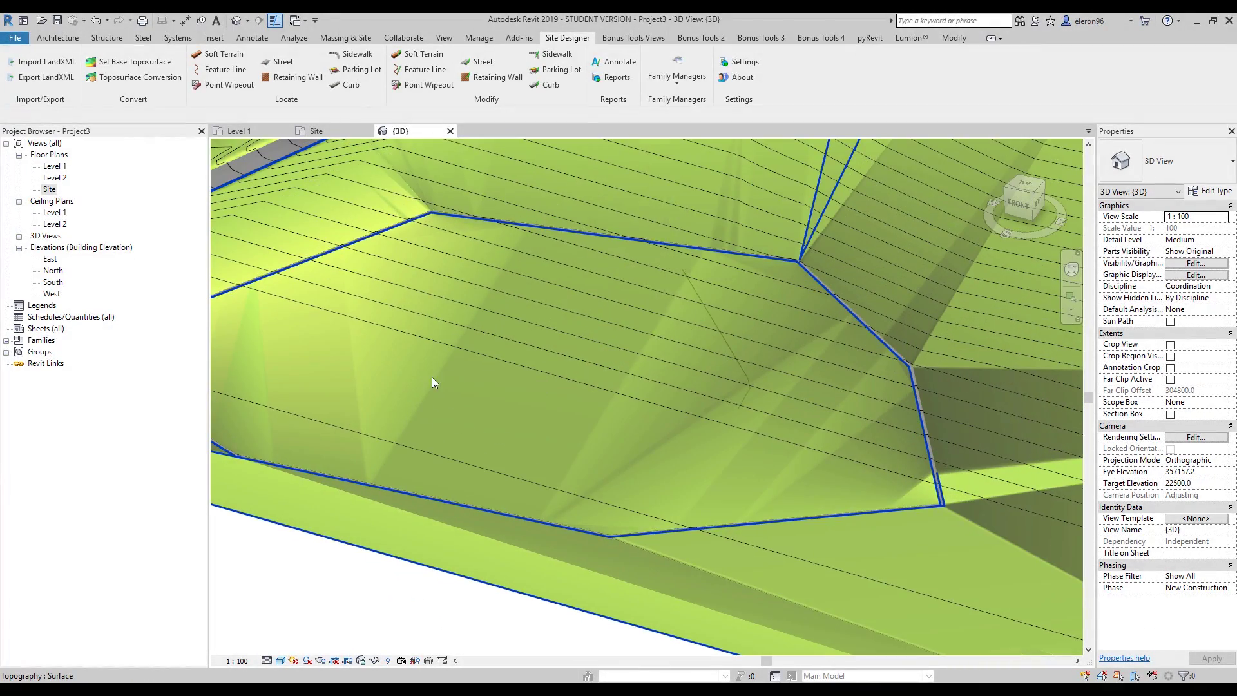
middle_click_drag(431, 377, 507, 323, "shift")
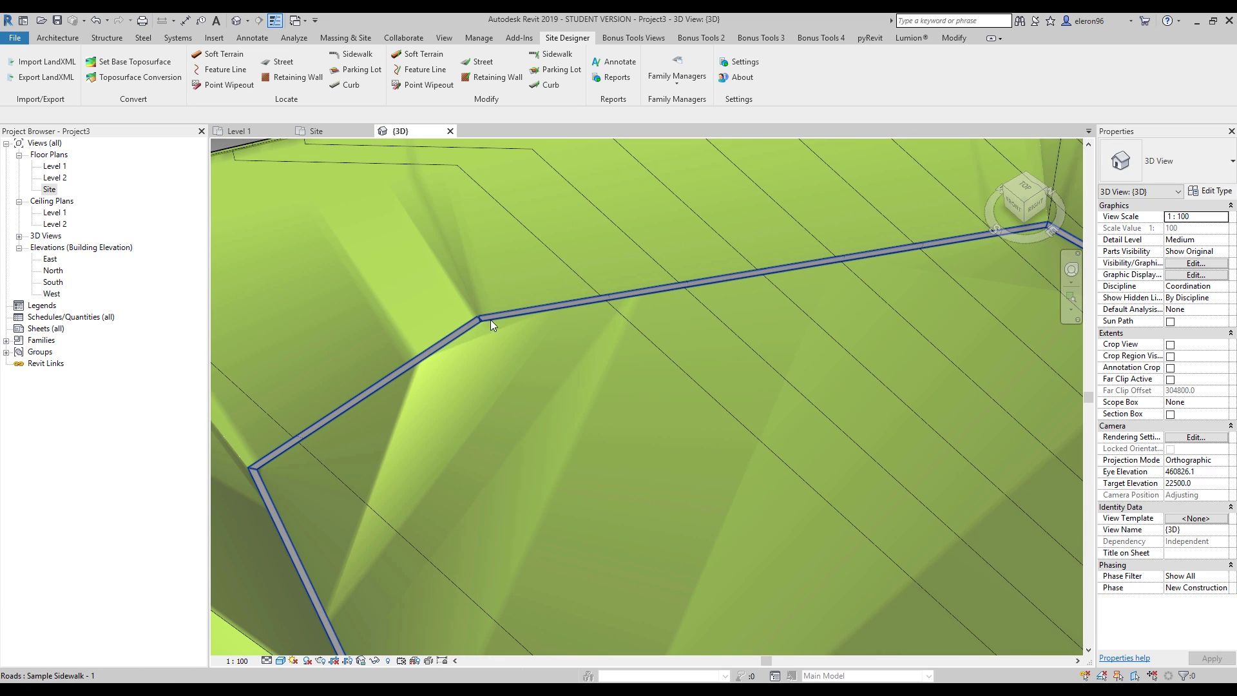
Step: Add two vertices to the sidewalk's short segment nearest the street's lower end, bulging it outward, and apply the edit
left_click(353, 54)
key("Return")
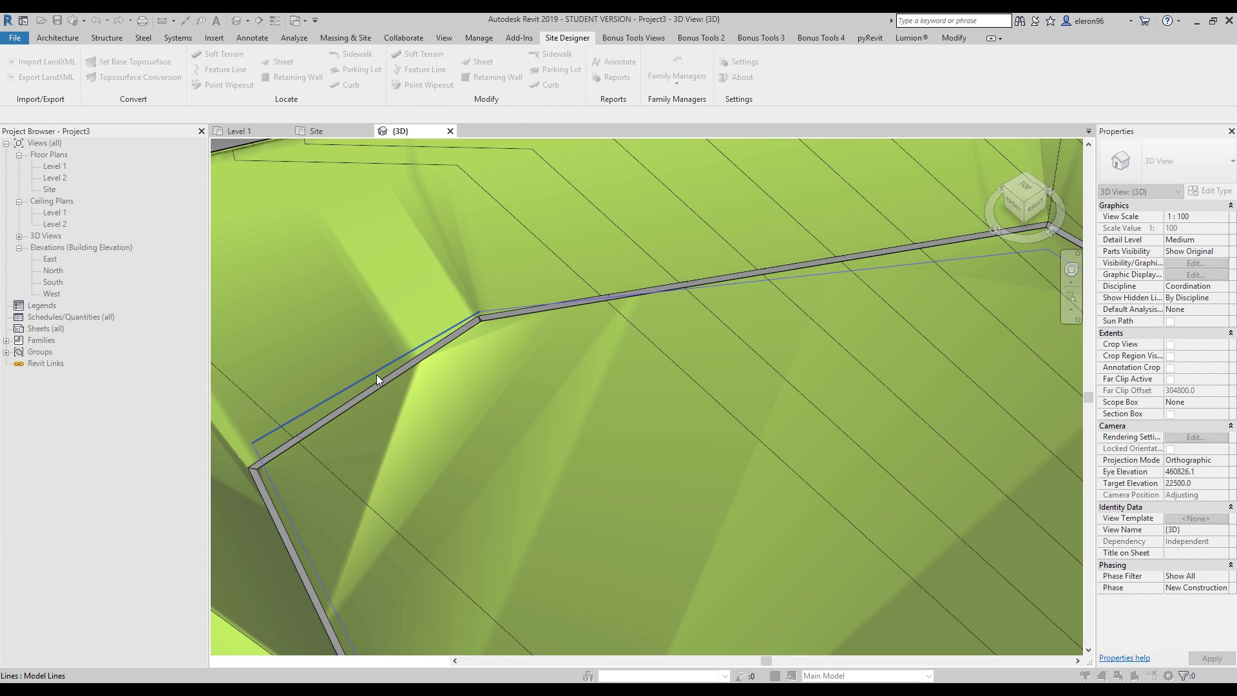
left_click(366, 375)
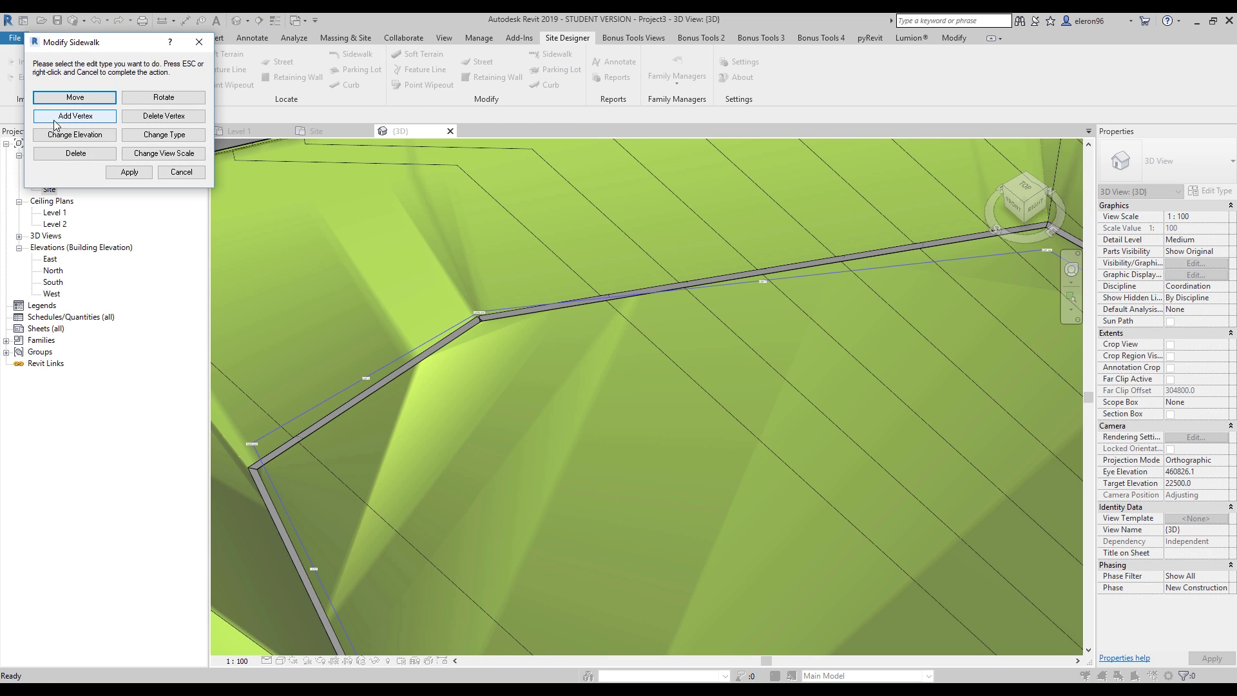
left_click(74, 116)
left_click(292, 333)
left_click(360, 290)
middle_click_drag(382, 366, 564, 406)
scroll(532, 371, "up", 1)
scroll(531, 371, "up", 1)
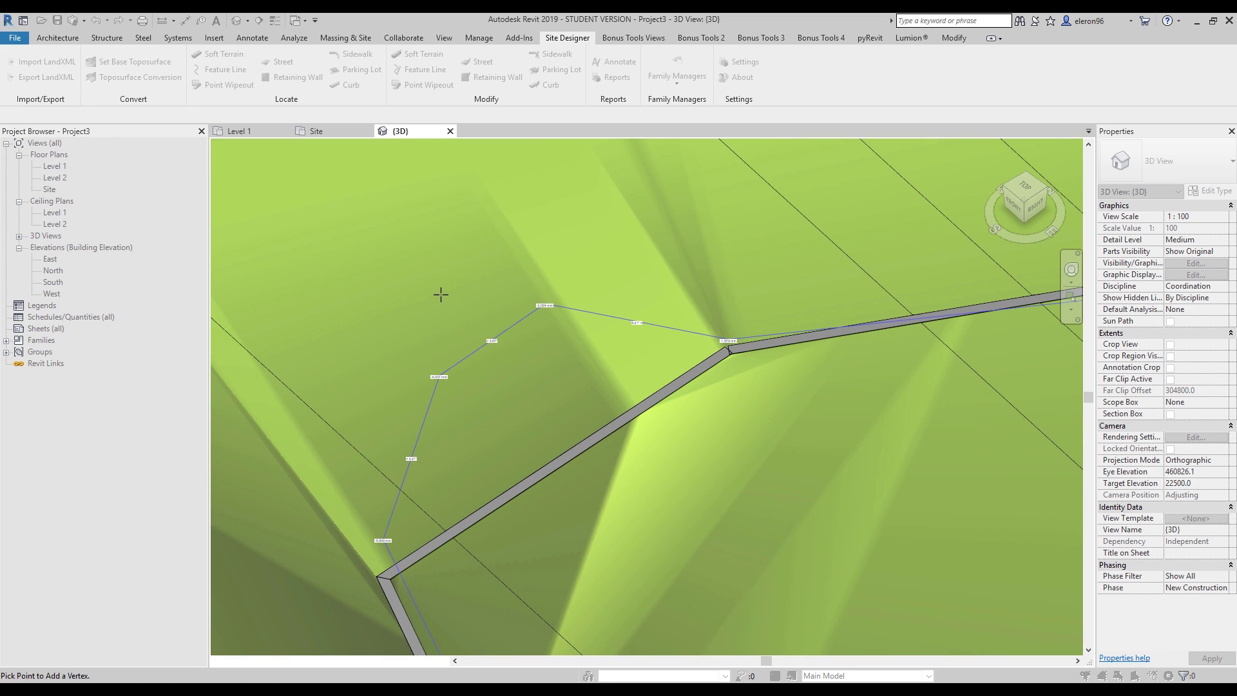
right_click(430, 304)
left_click(451, 311)
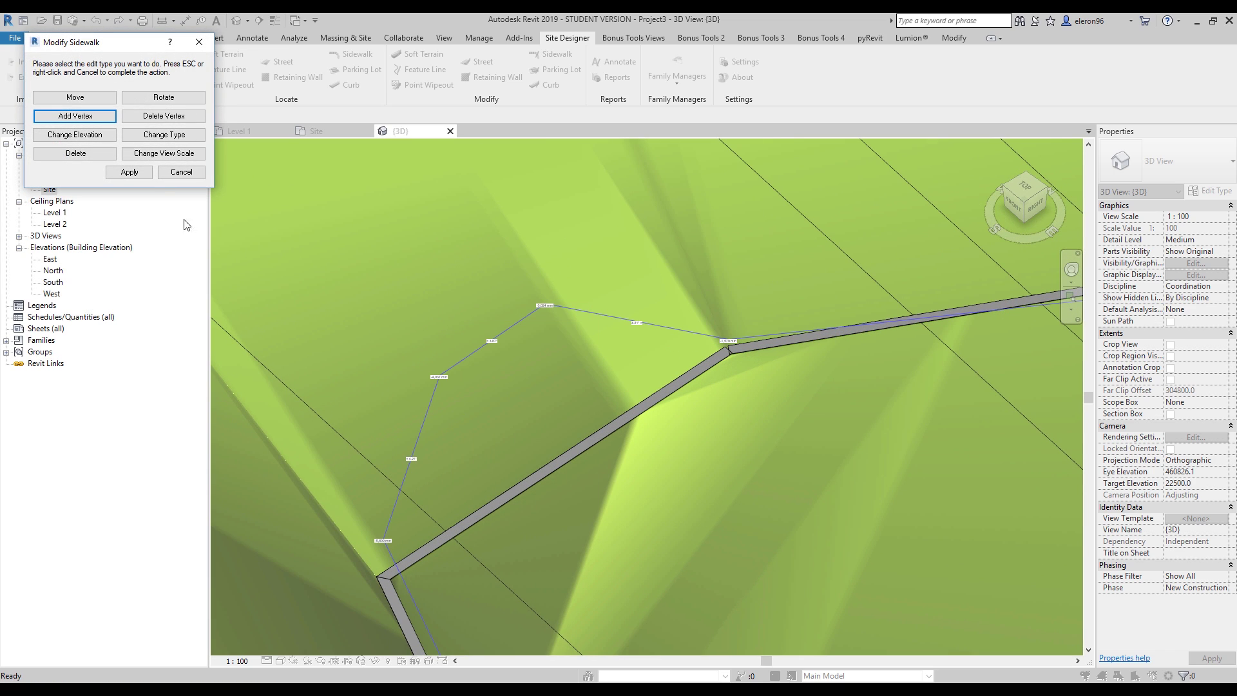
left_click(129, 172)
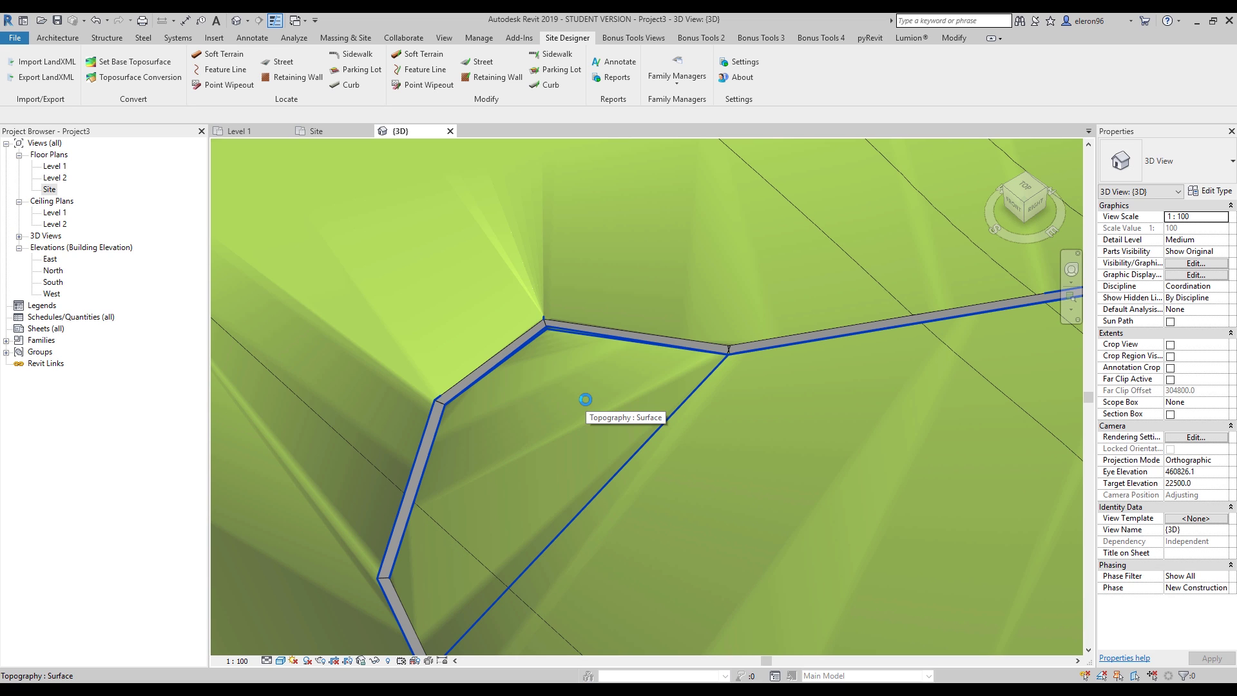
Step: Examine the reshaped sidewalk loop together with the curb, street and retaining wall from above
scroll(687, 399, "down", 6)
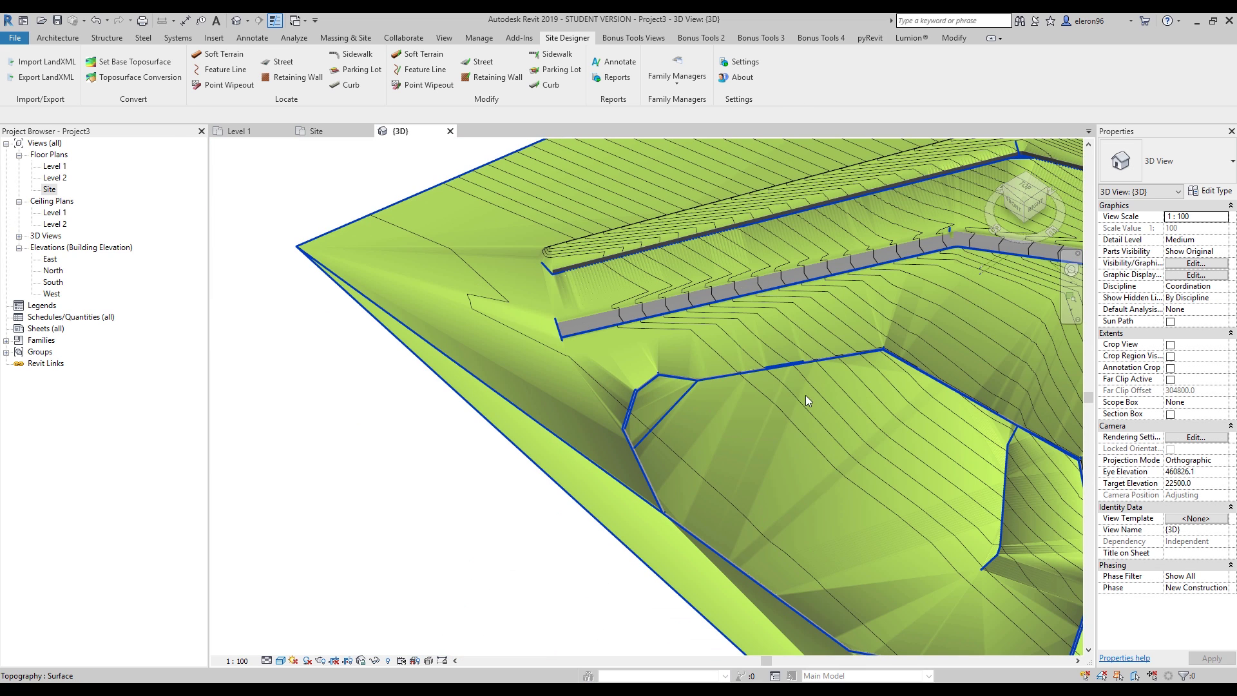
mouse_move(813, 405)
middle_mouse_down()
mouse_move(668, 353)
mouse_move(873, 282)
mouse_move(837, 212)
mouse_move(813, 426)
middle_mouse_up()
scroll(852, 265, "down", 3)
middle_click_drag(851, 235, 646, 428)
middle_click_drag(660, 316, 652, 387, "shift")
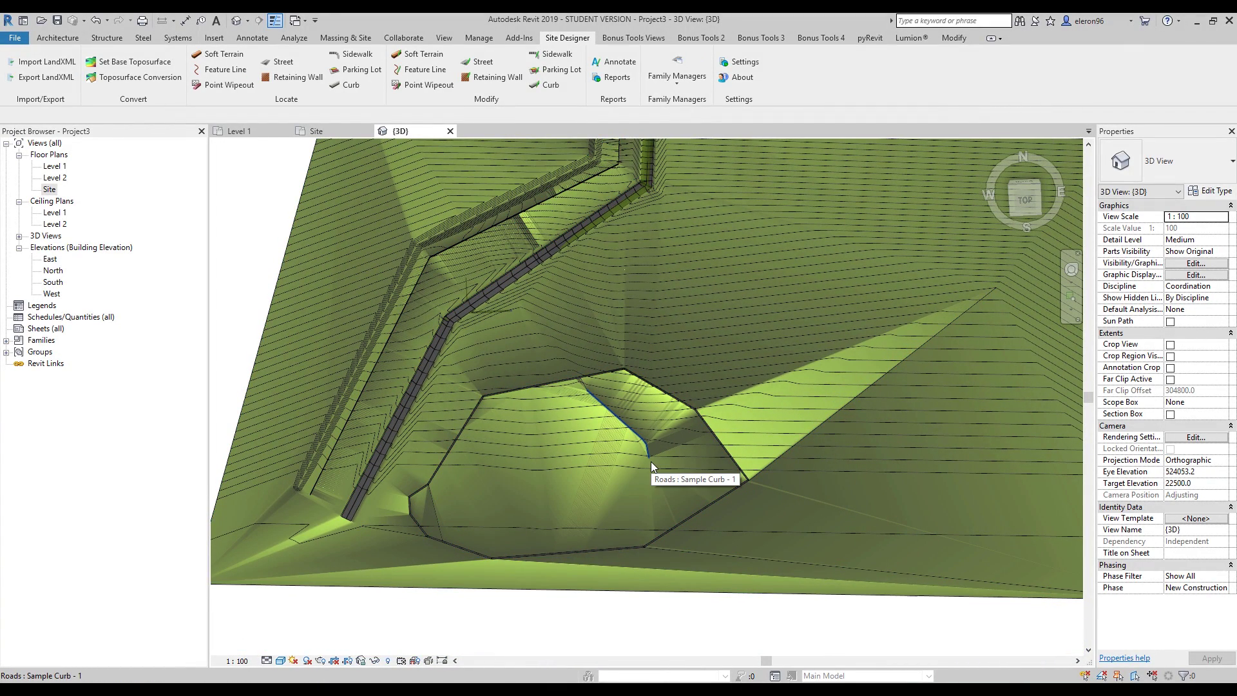